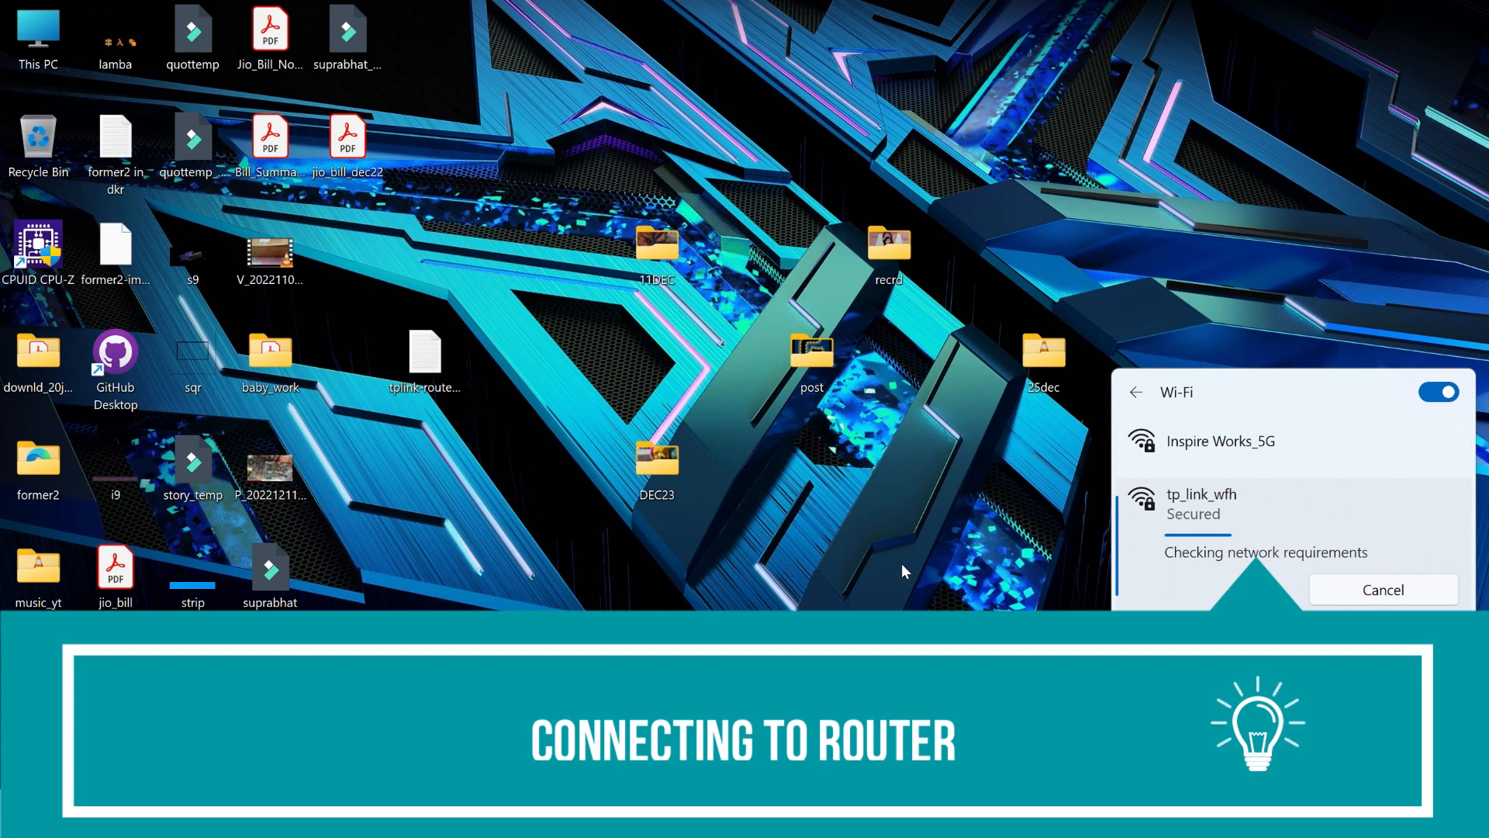
- Switch to Firefox and show the 3G/4G section of the router's advanced Status page
left_click(940, 612)
left_click(768, 815)
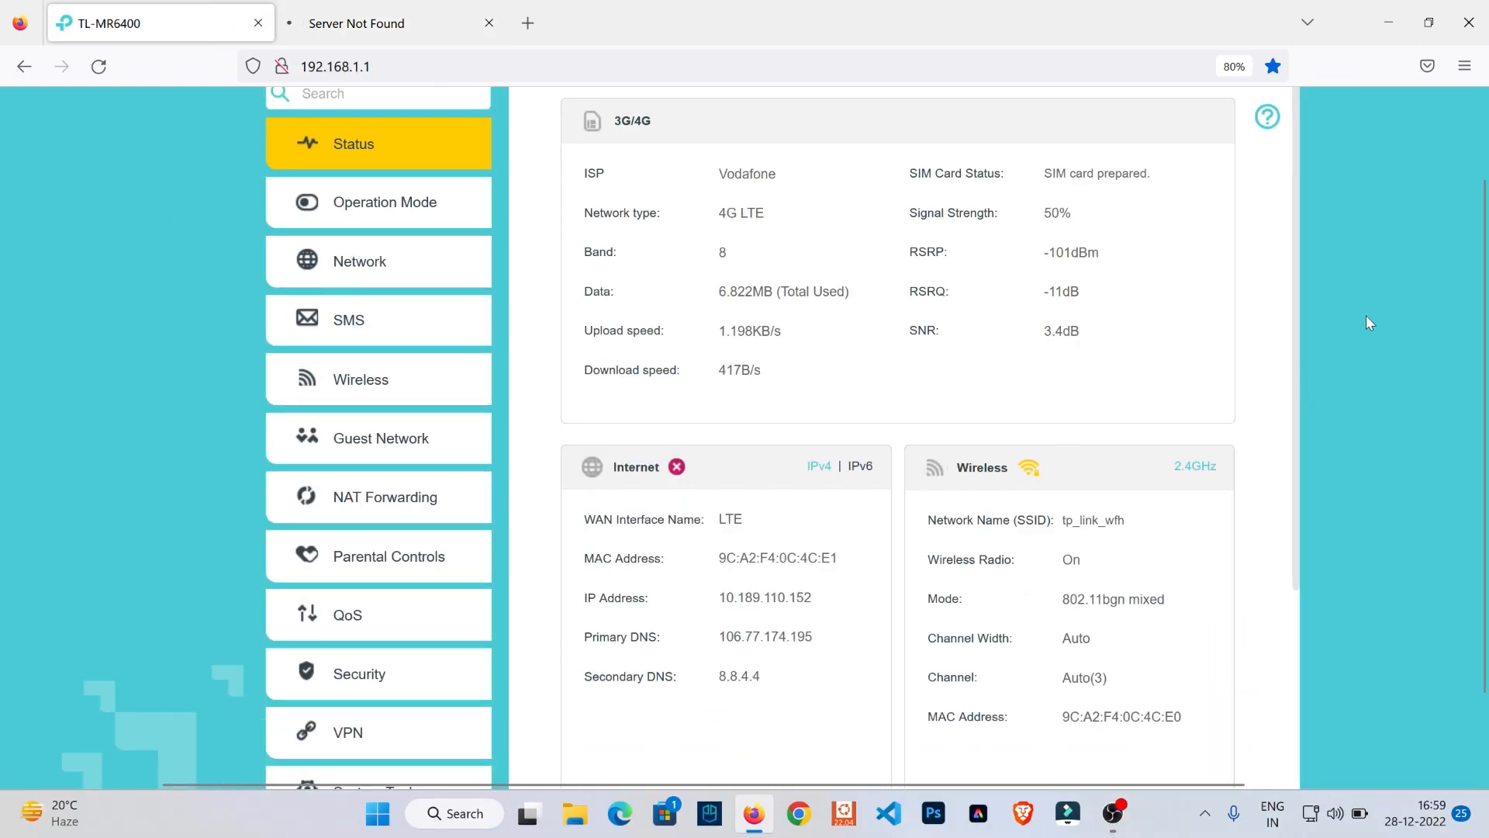
scroll(1244, 305, "up", 2)
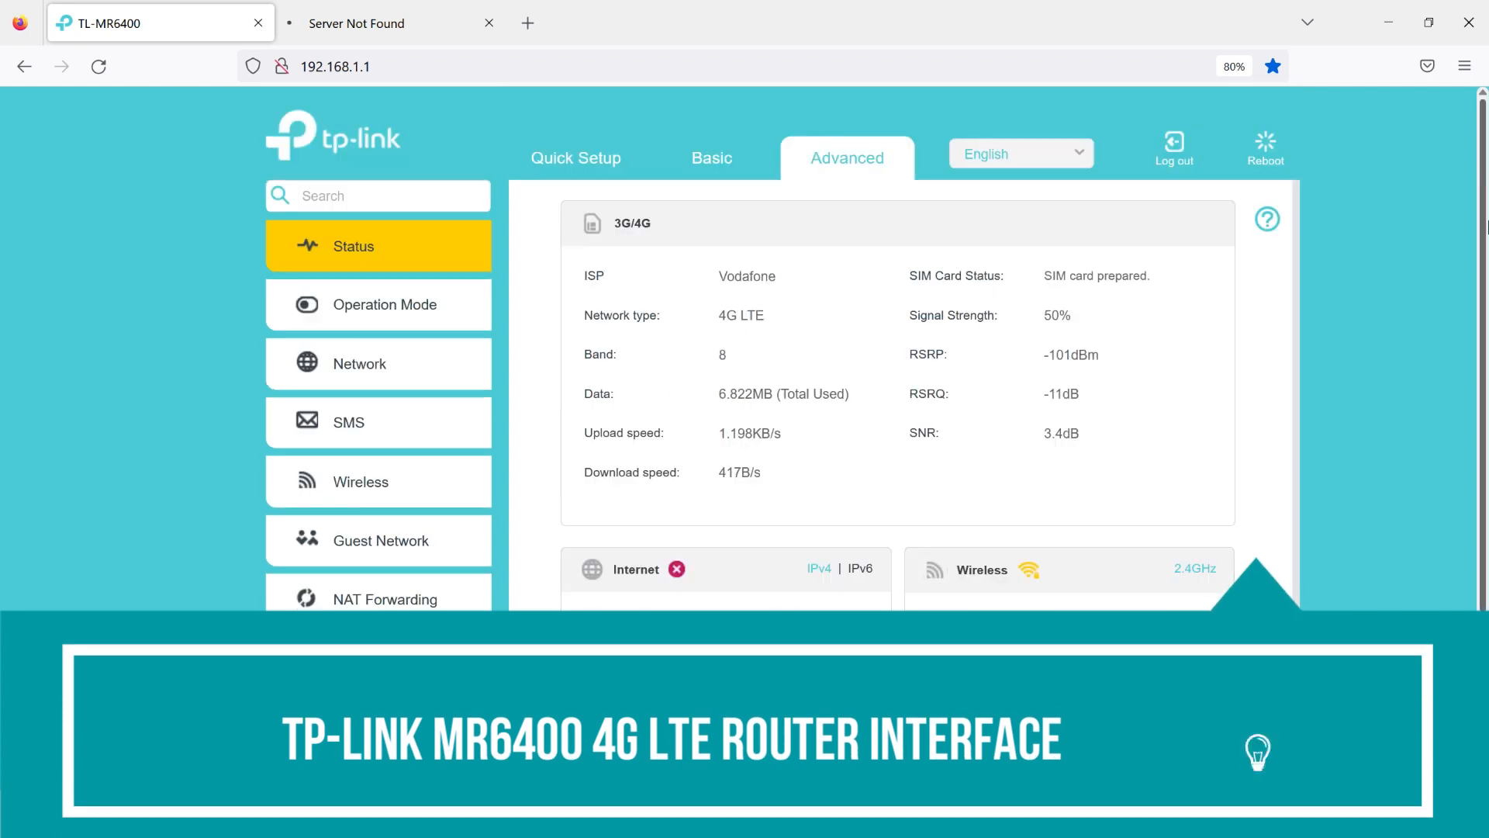
- In the router's WAN Interface settings, set the band selection to Manual with Band 8 and Band 41, and save
left_click(373, 369)
left_click(348, 318)
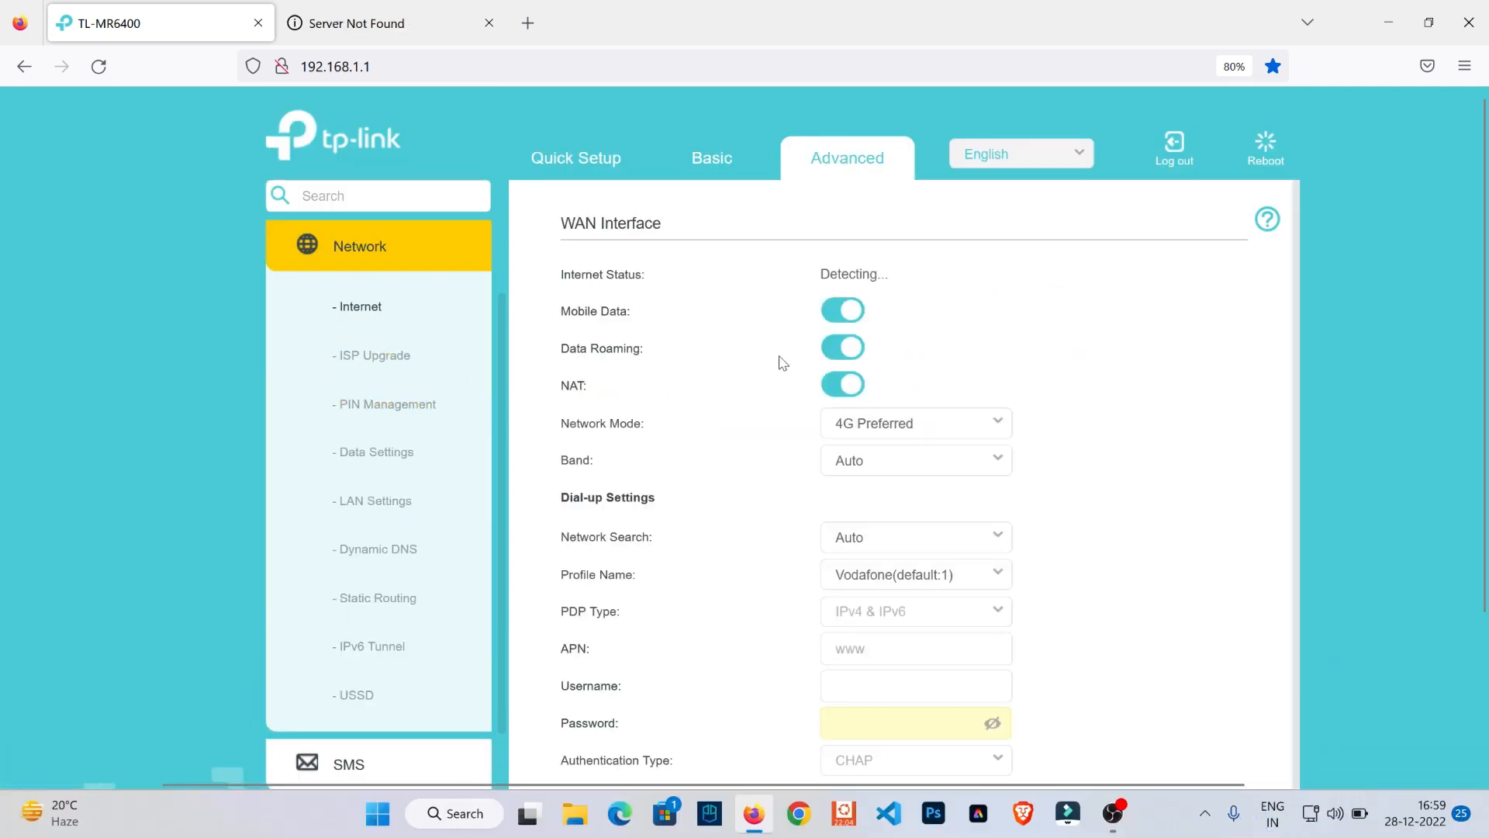
left_click(996, 466)
left_click(874, 536)
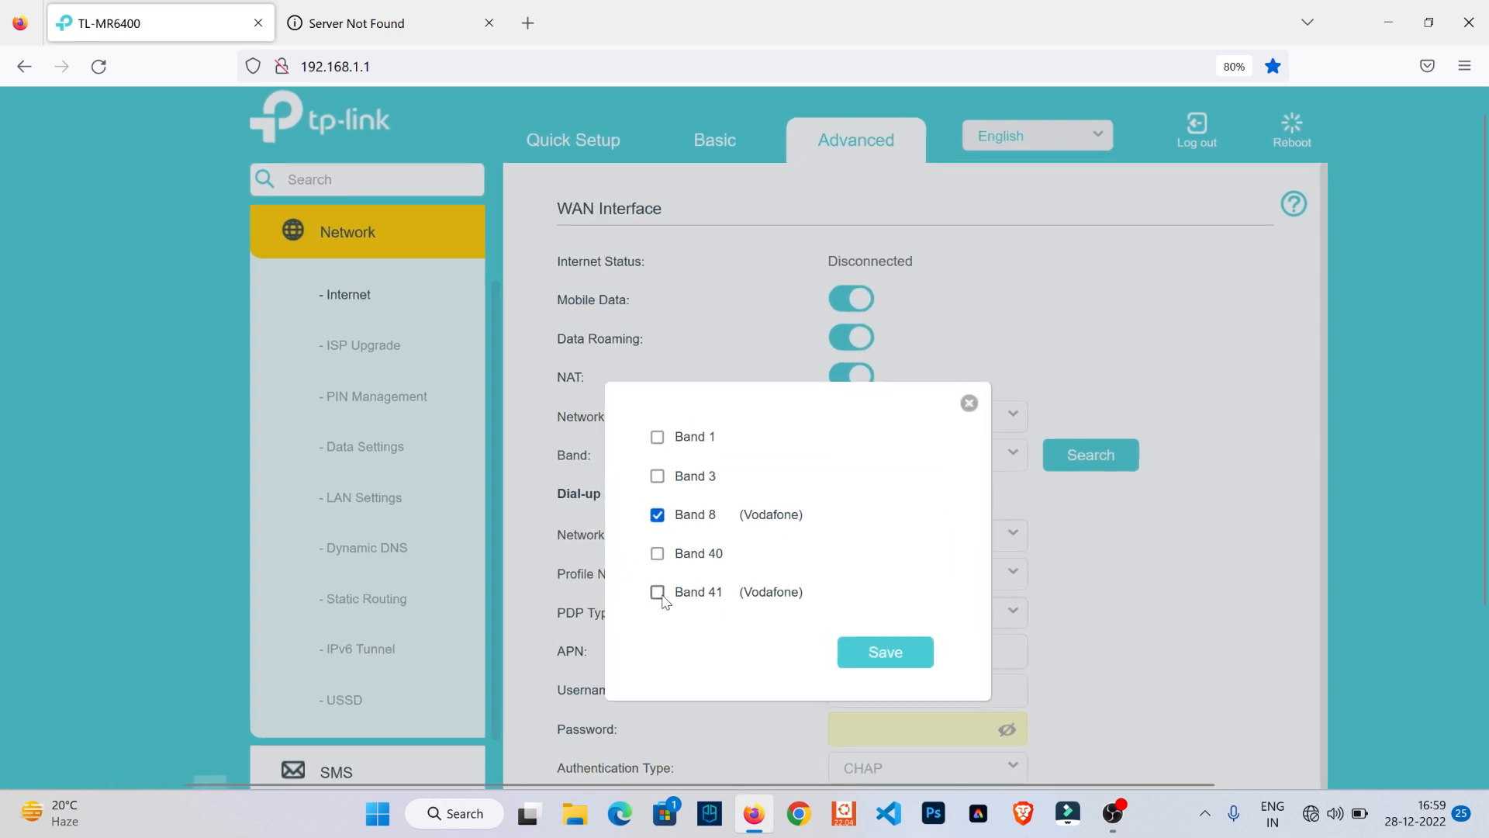
left_click(656, 554)
left_click(657, 553)
left_click(658, 592)
left_click(900, 651)
left_click(877, 651)
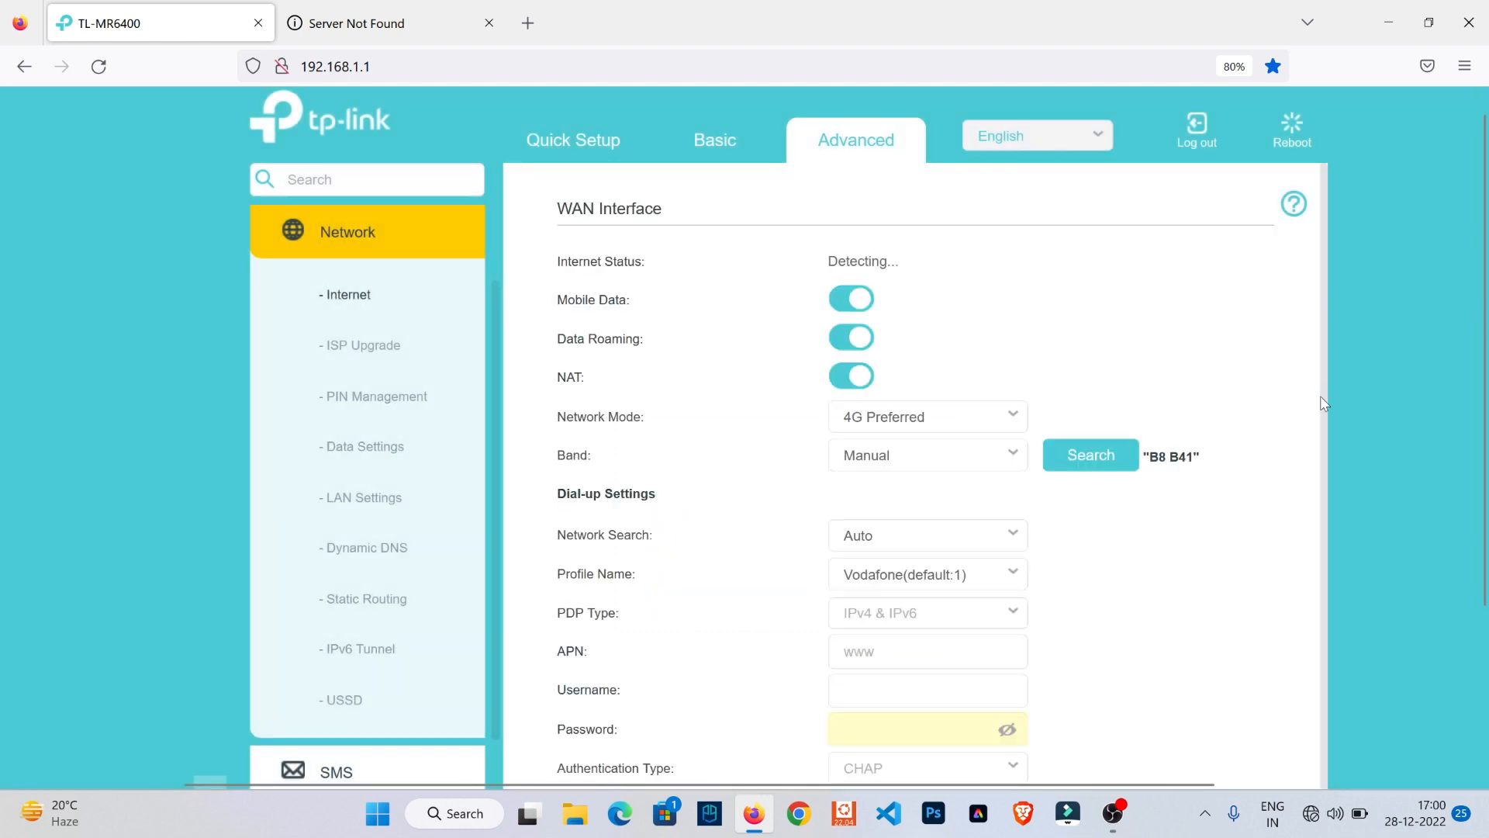
- Set the network search to Manual and save Vodafone as the chosen operator
left_click(1012, 535)
left_click(979, 608)
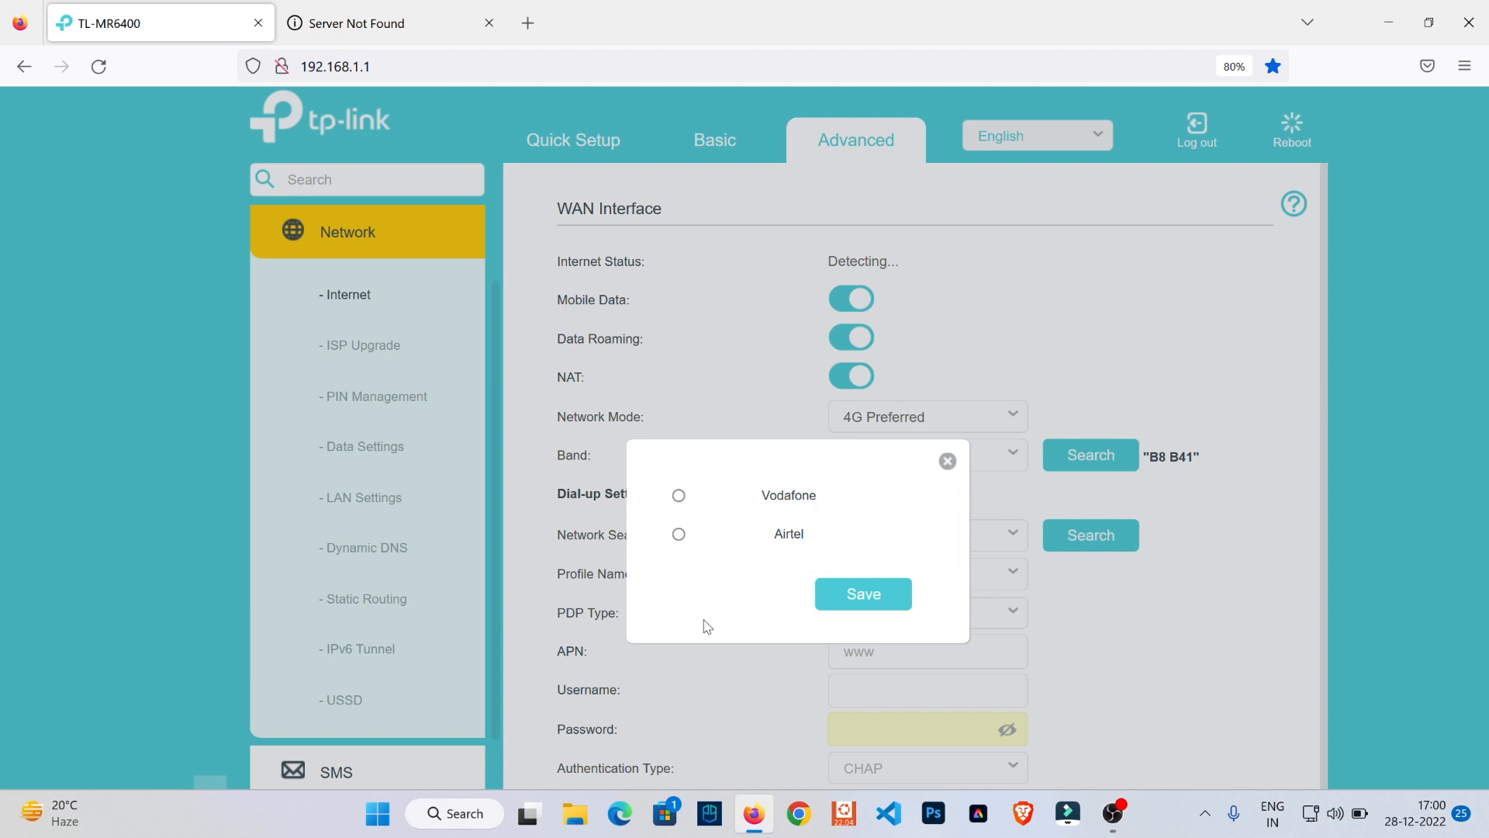
left_click(678, 495)
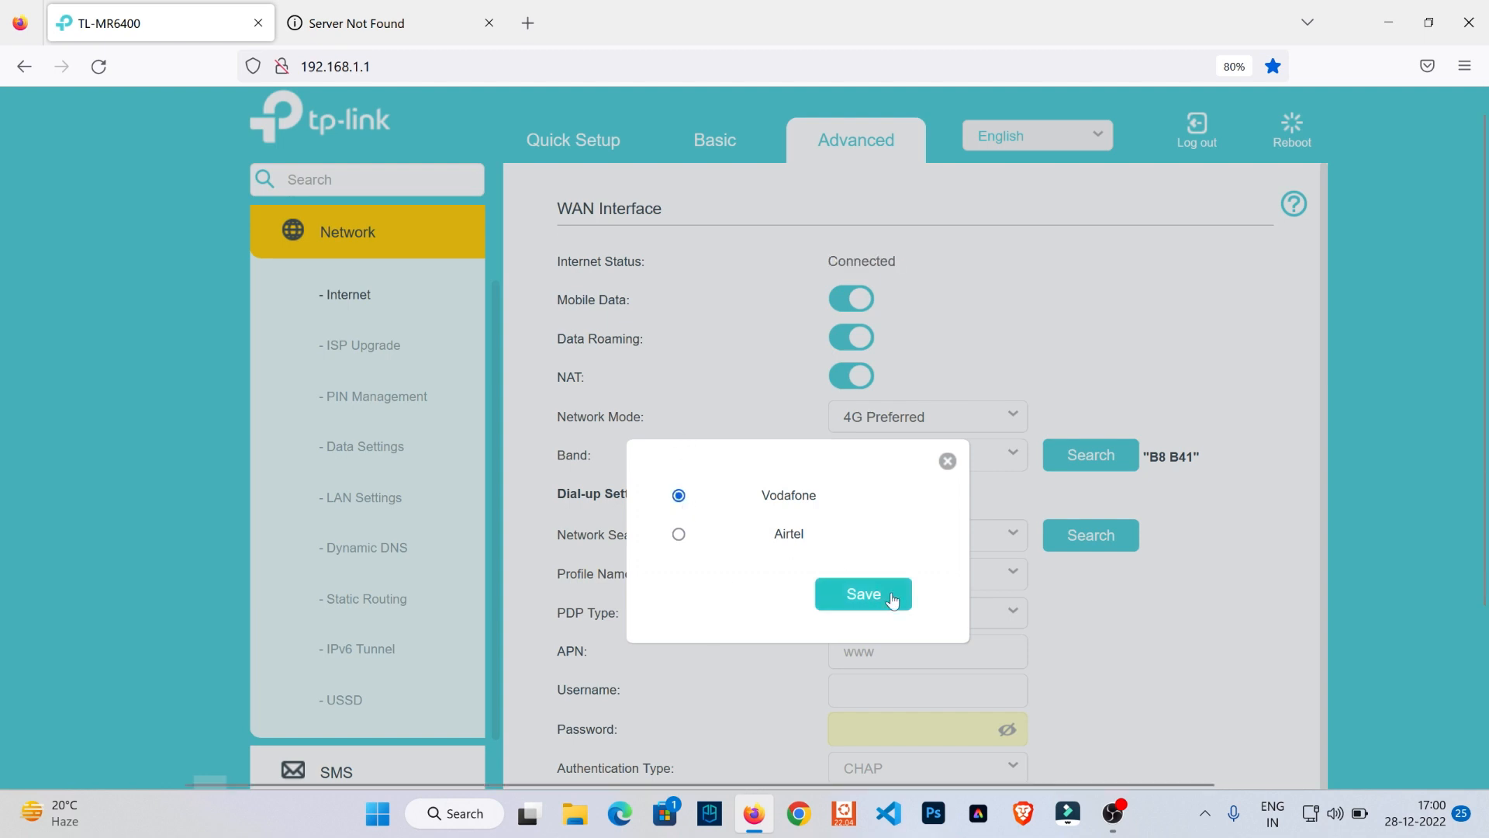
left_click(897, 603)
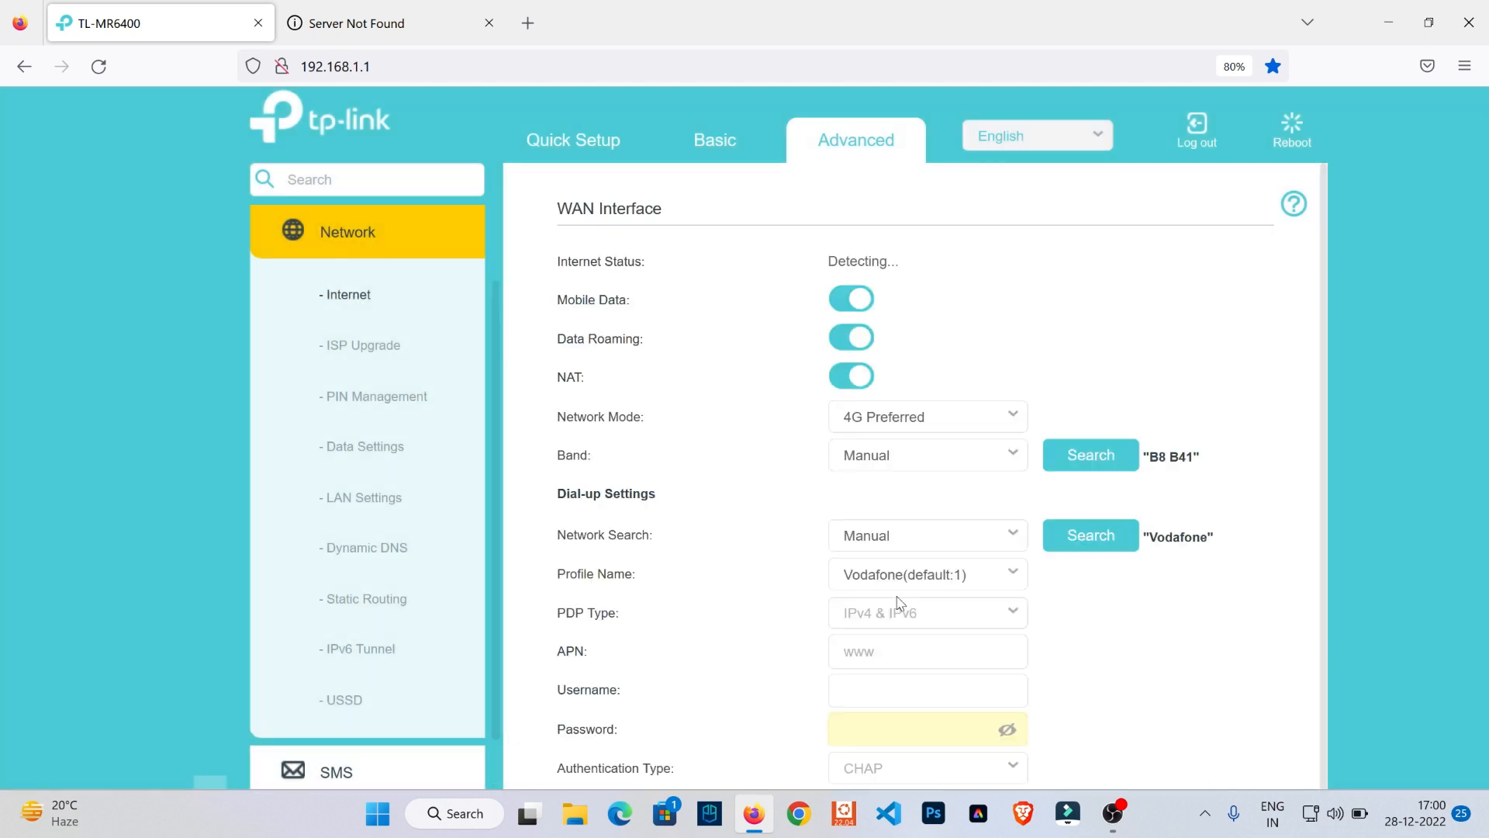
left_click(388, 23)
left_click(99, 70)
left_click(98, 68)
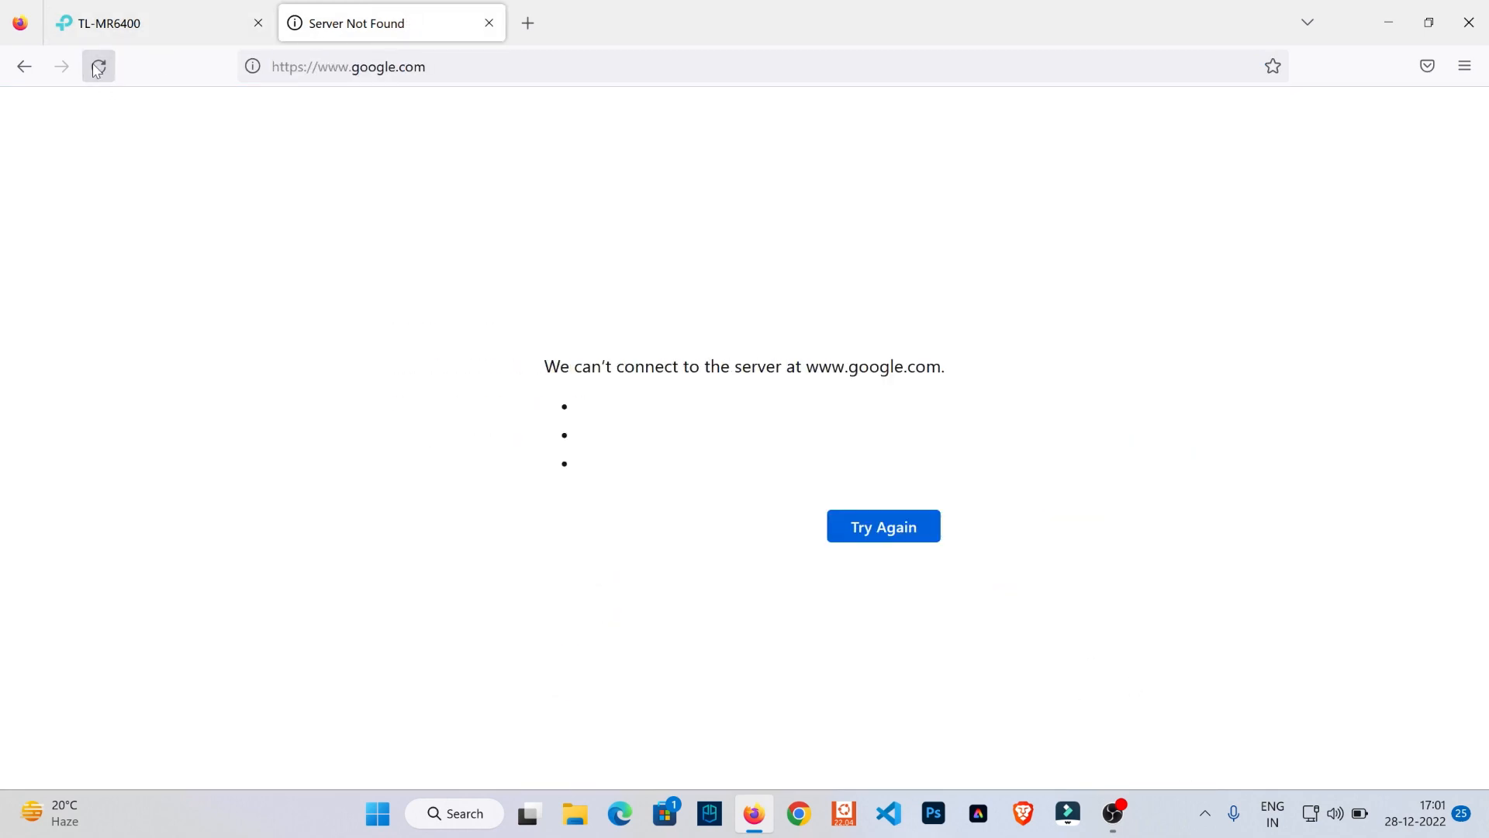
left_click(108, 28)
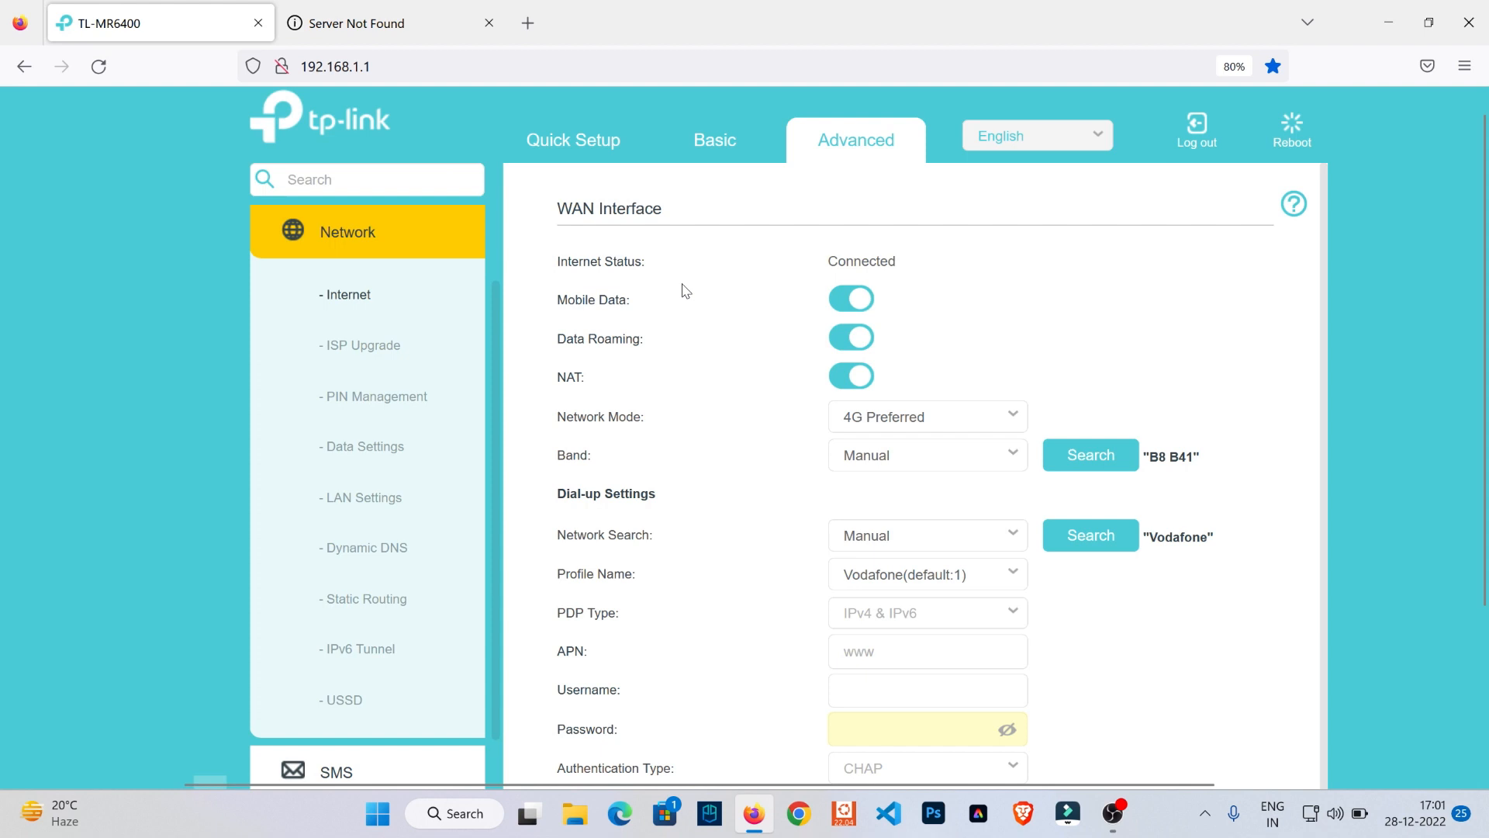
left_click(337, 240)
left_click(364, 245)
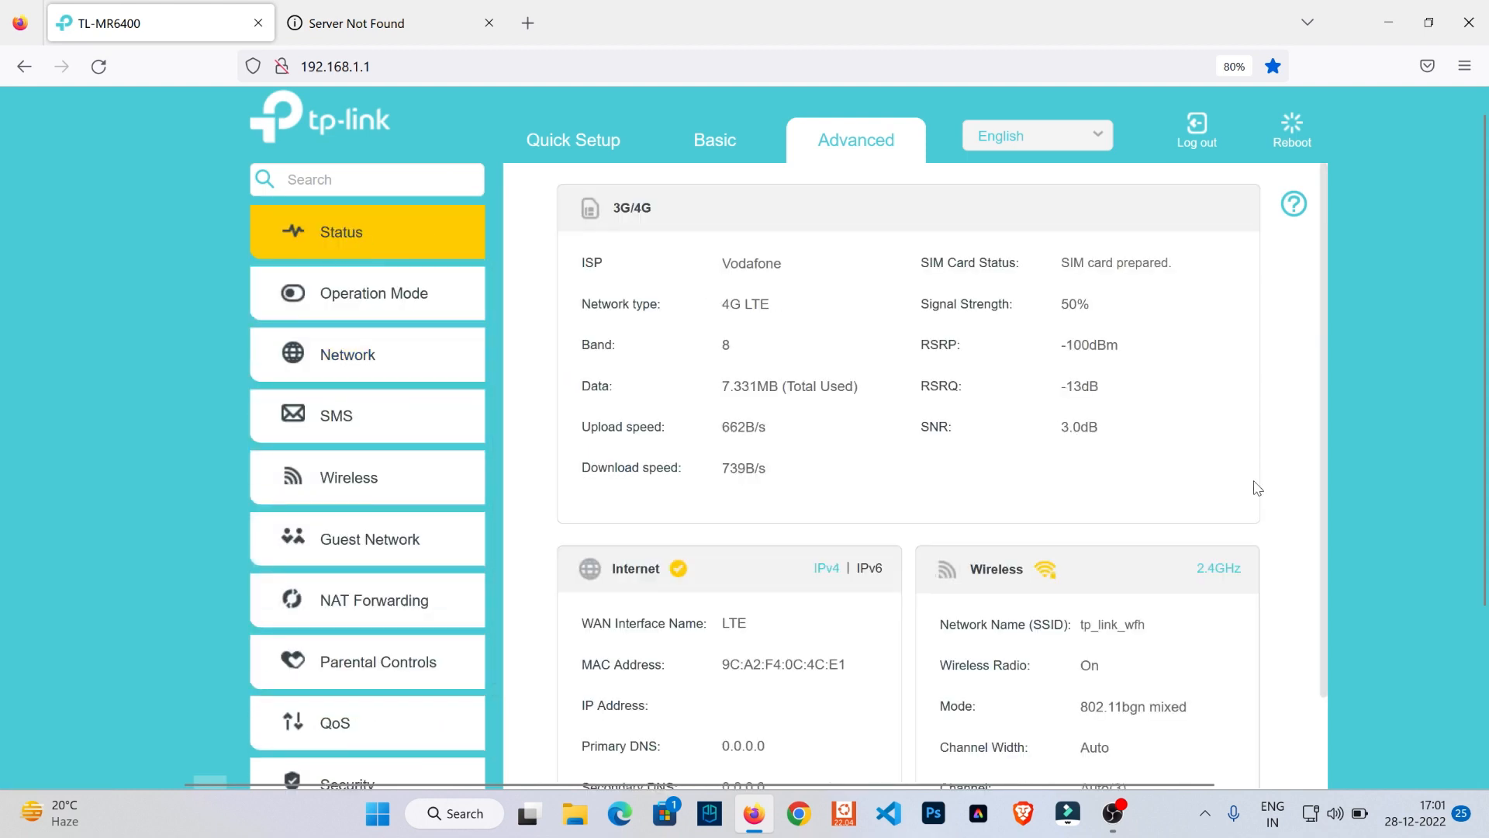
left_click(427, 22)
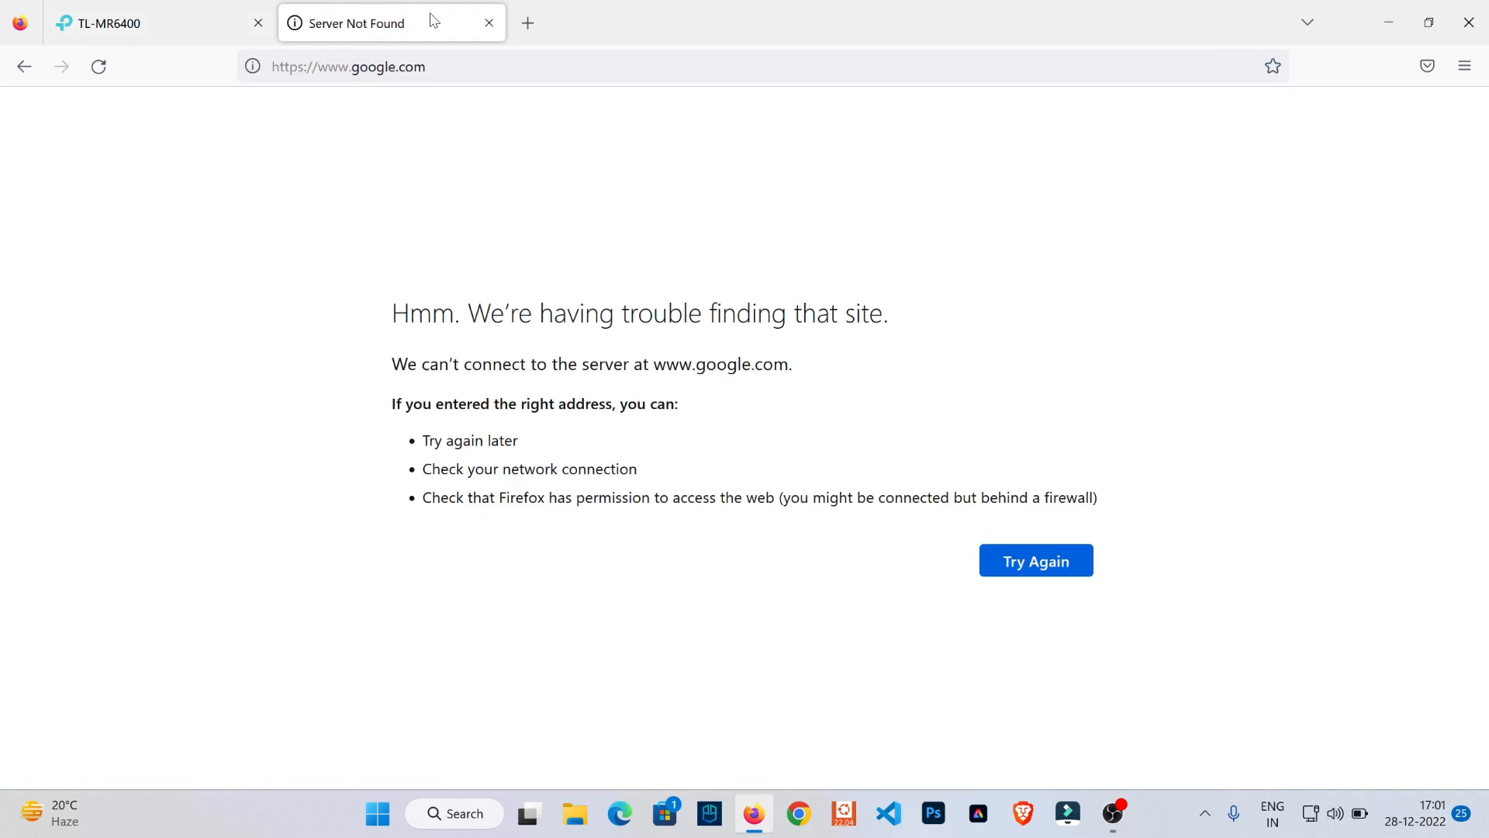
left_click(105, 68)
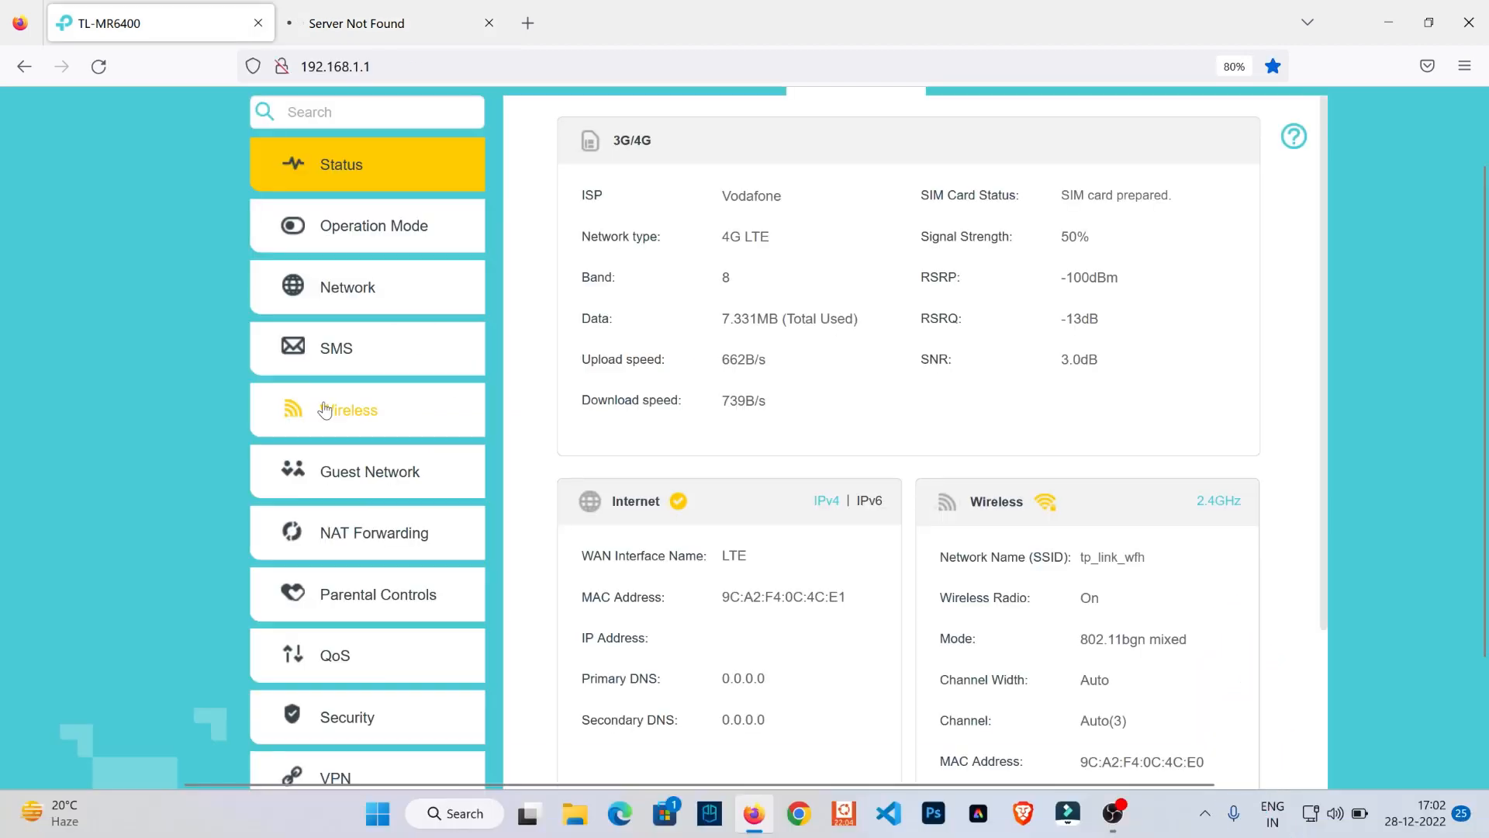
- Open the router's Wireless Settings and review the available security types
left_click(349, 497)
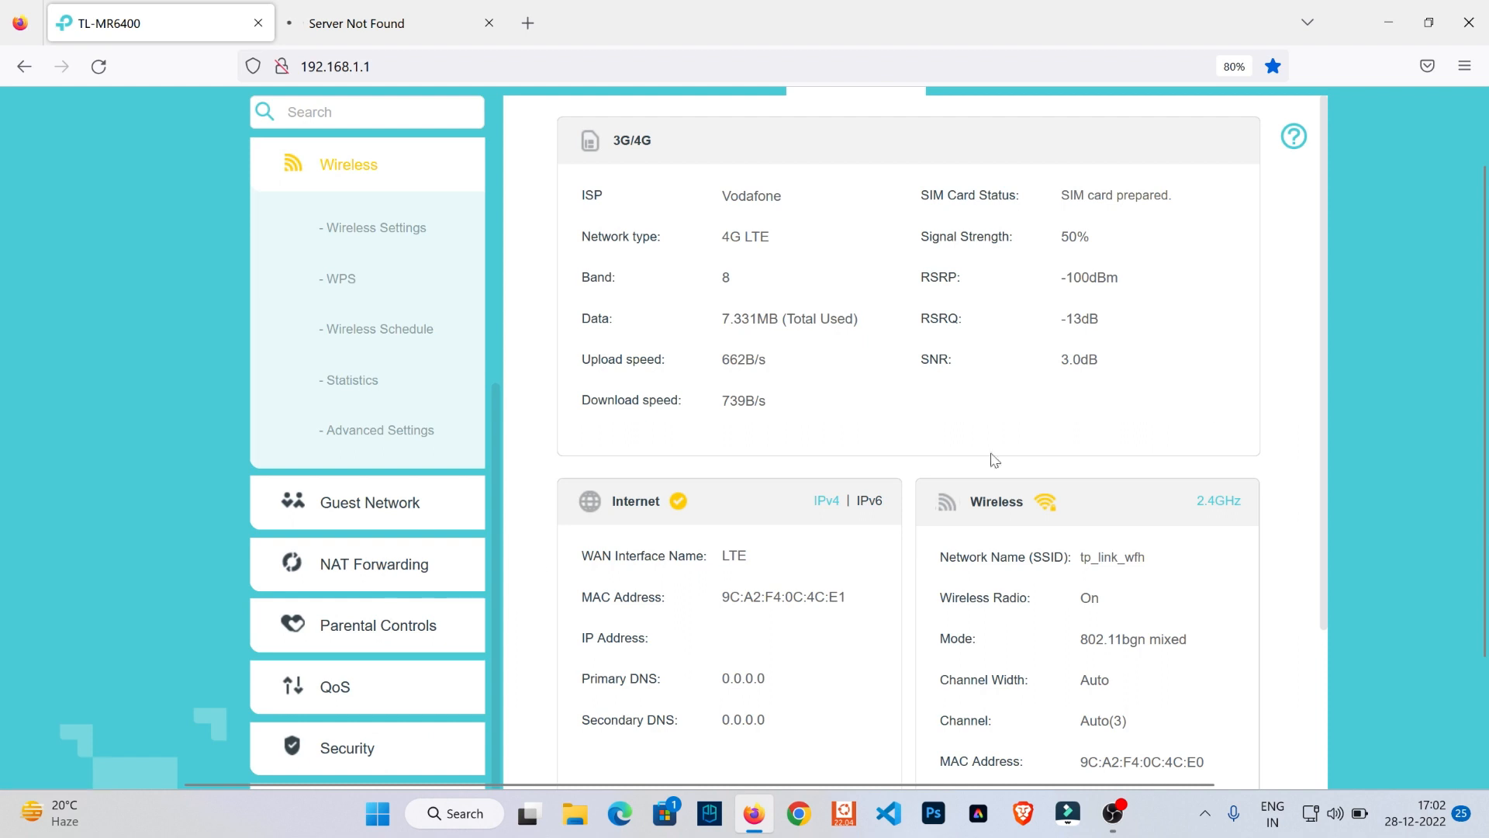
left_click(360, 230)
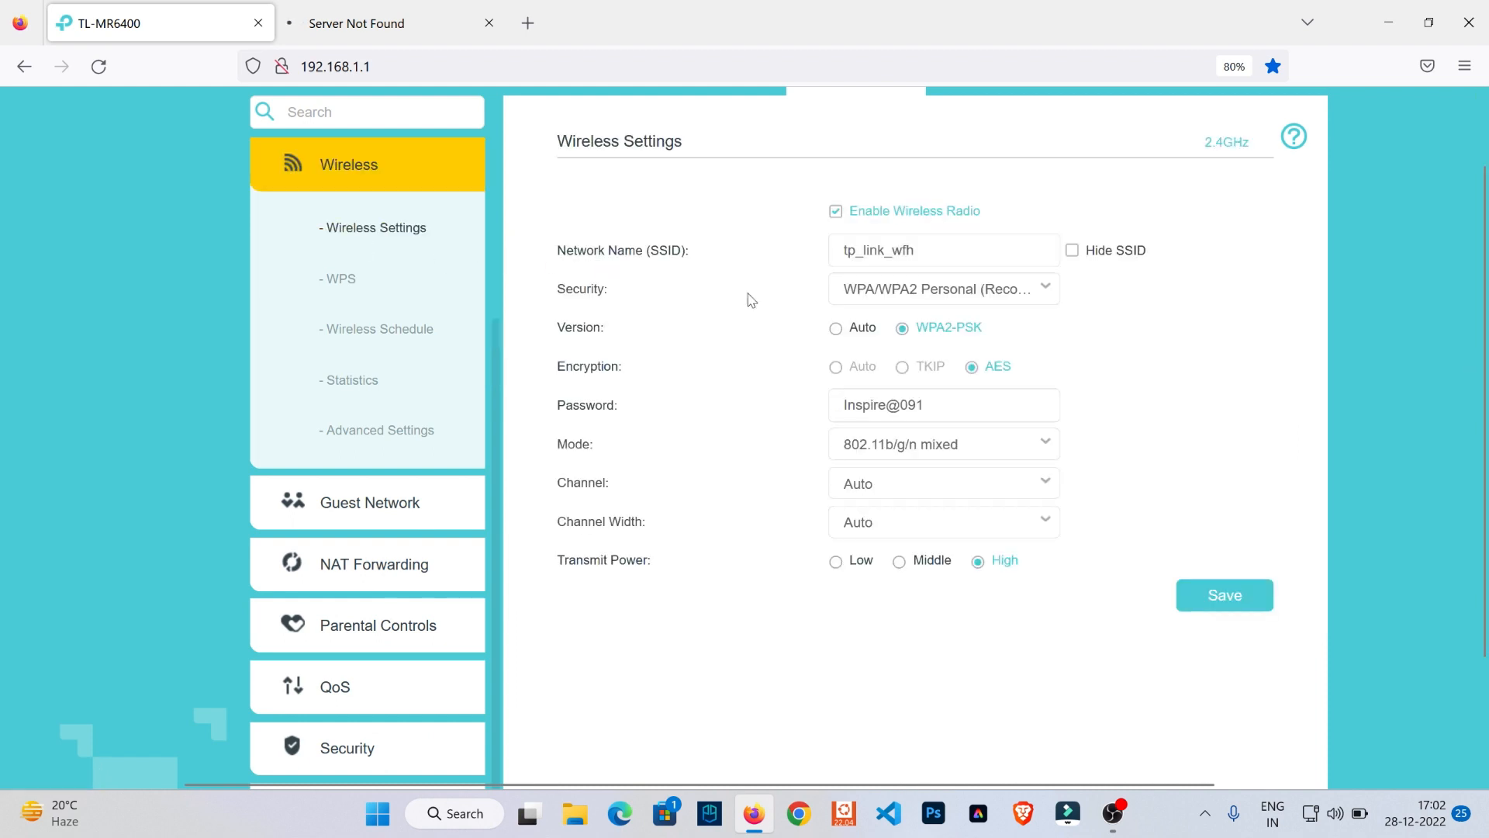
left_click(1031, 293)
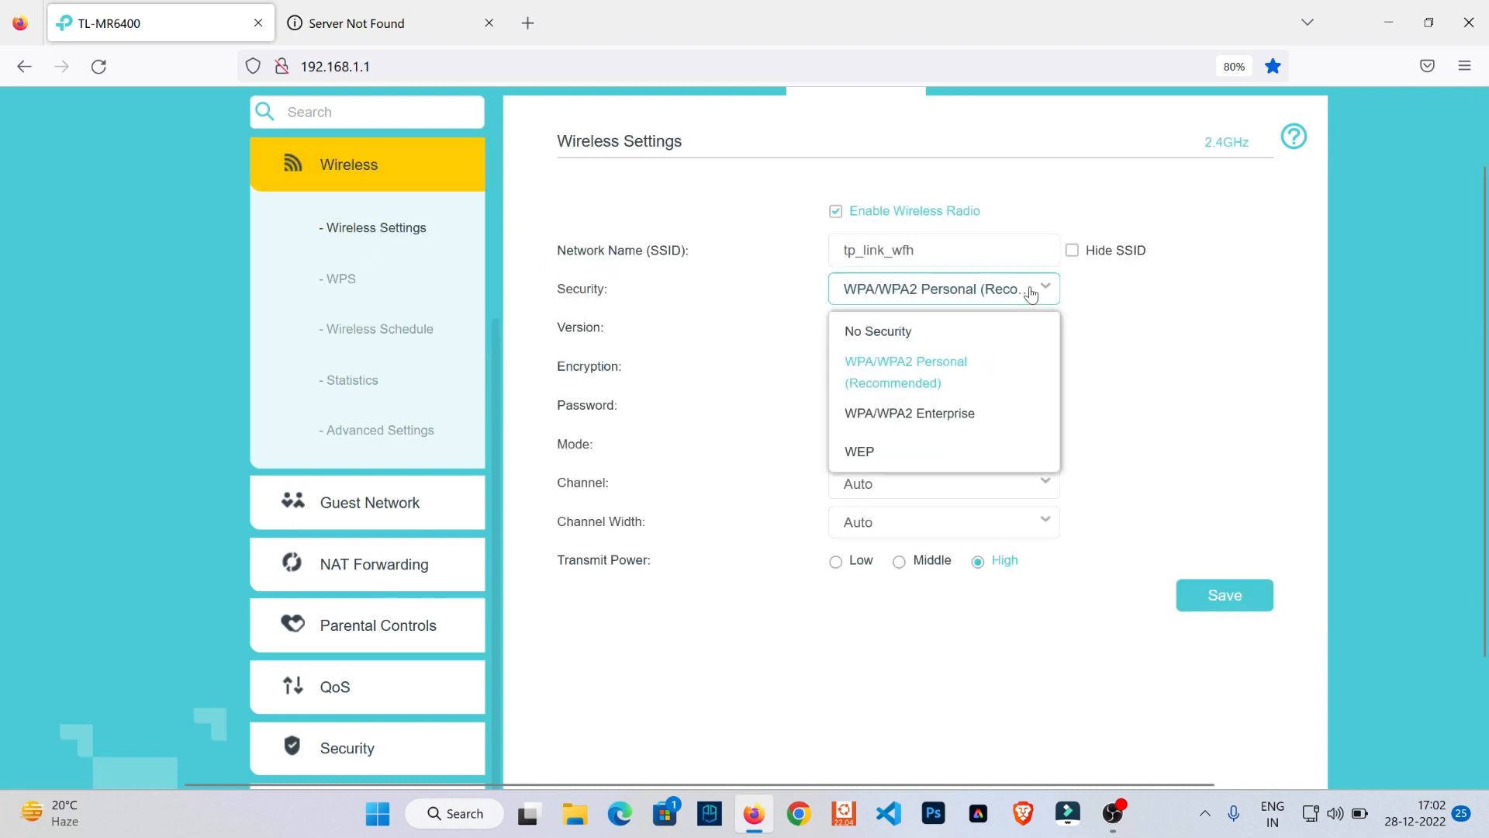
left_click(1075, 305)
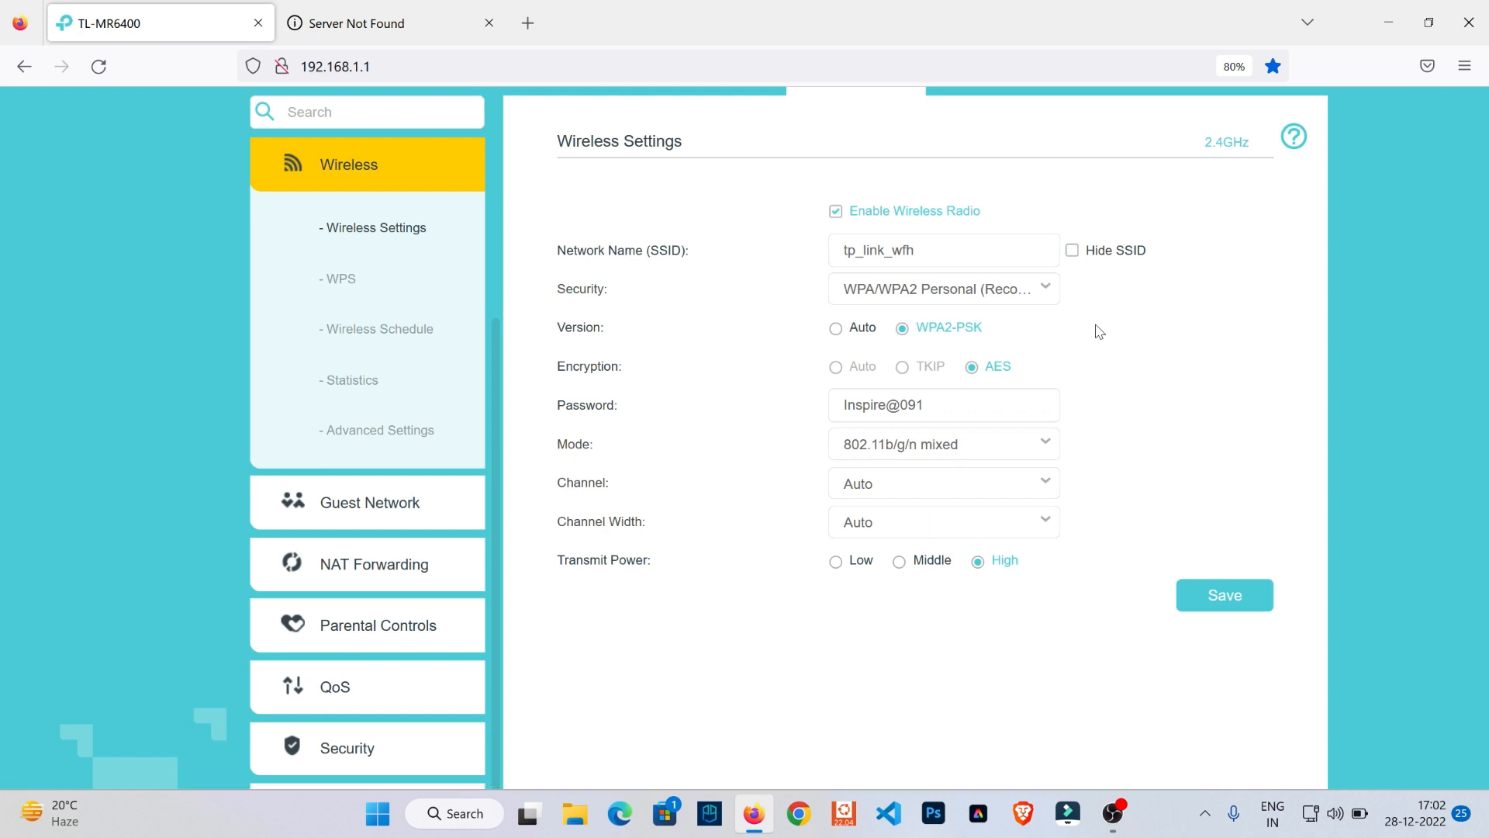
- Review the available wireless mode, channel and channel width options in the Wireless Settings
left_click(1040, 454)
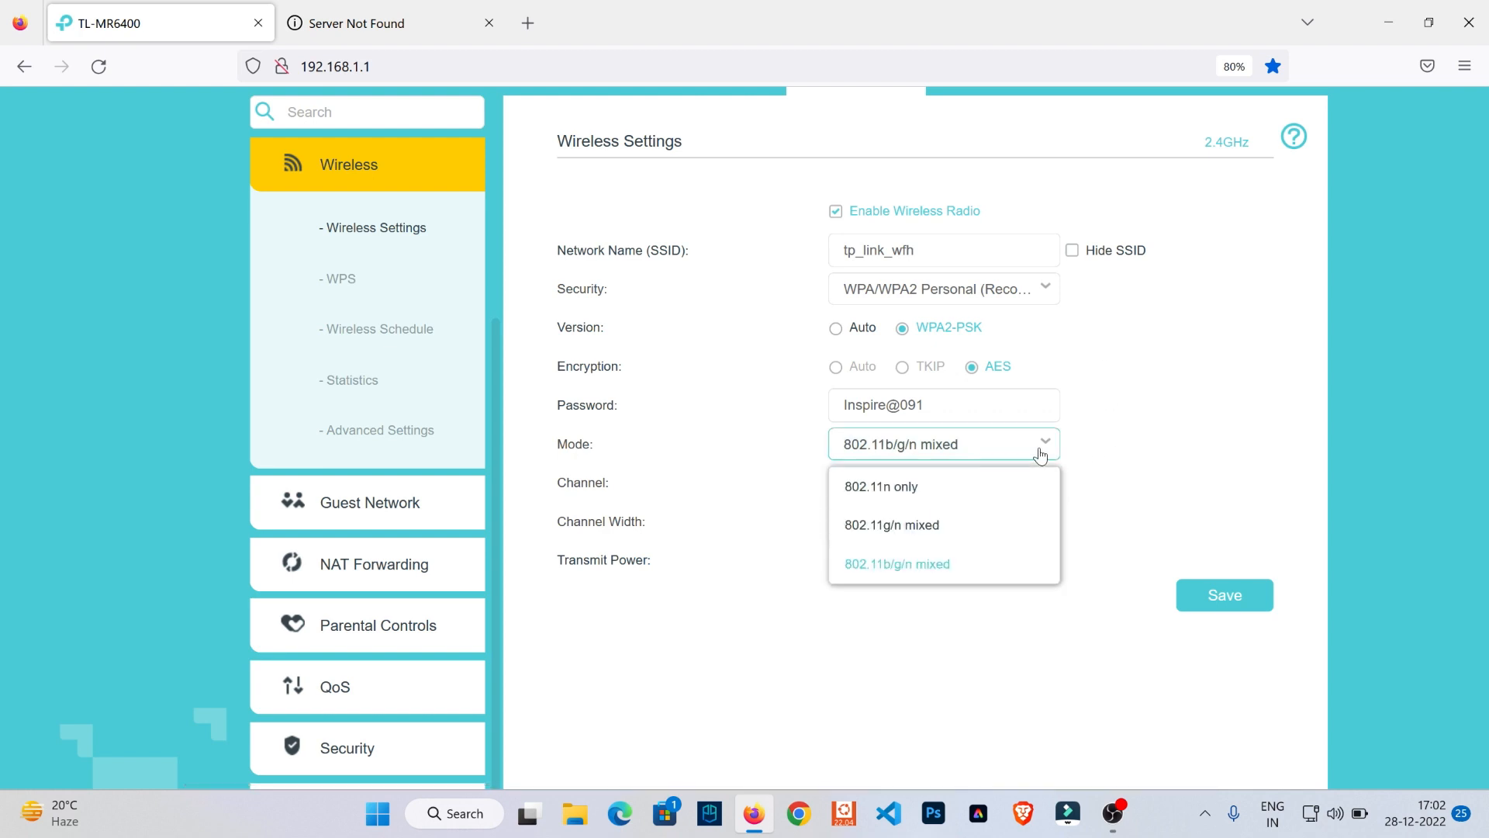
left_click(1040, 452)
left_click(1037, 488)
left_click(1131, 484)
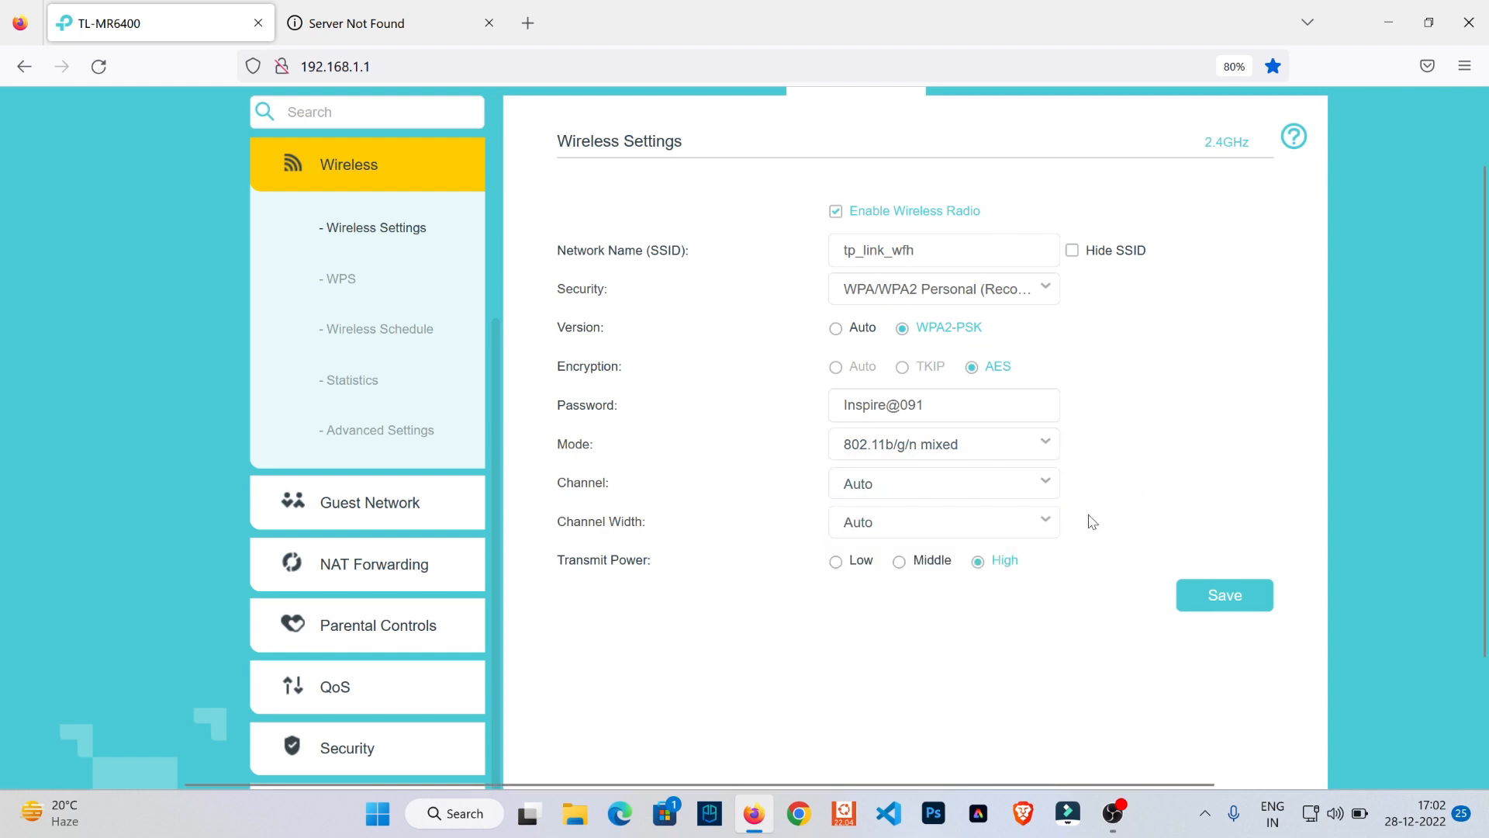
left_click(1046, 522)
left_click(1077, 547)
scroll(1484, 600, "down", 1)
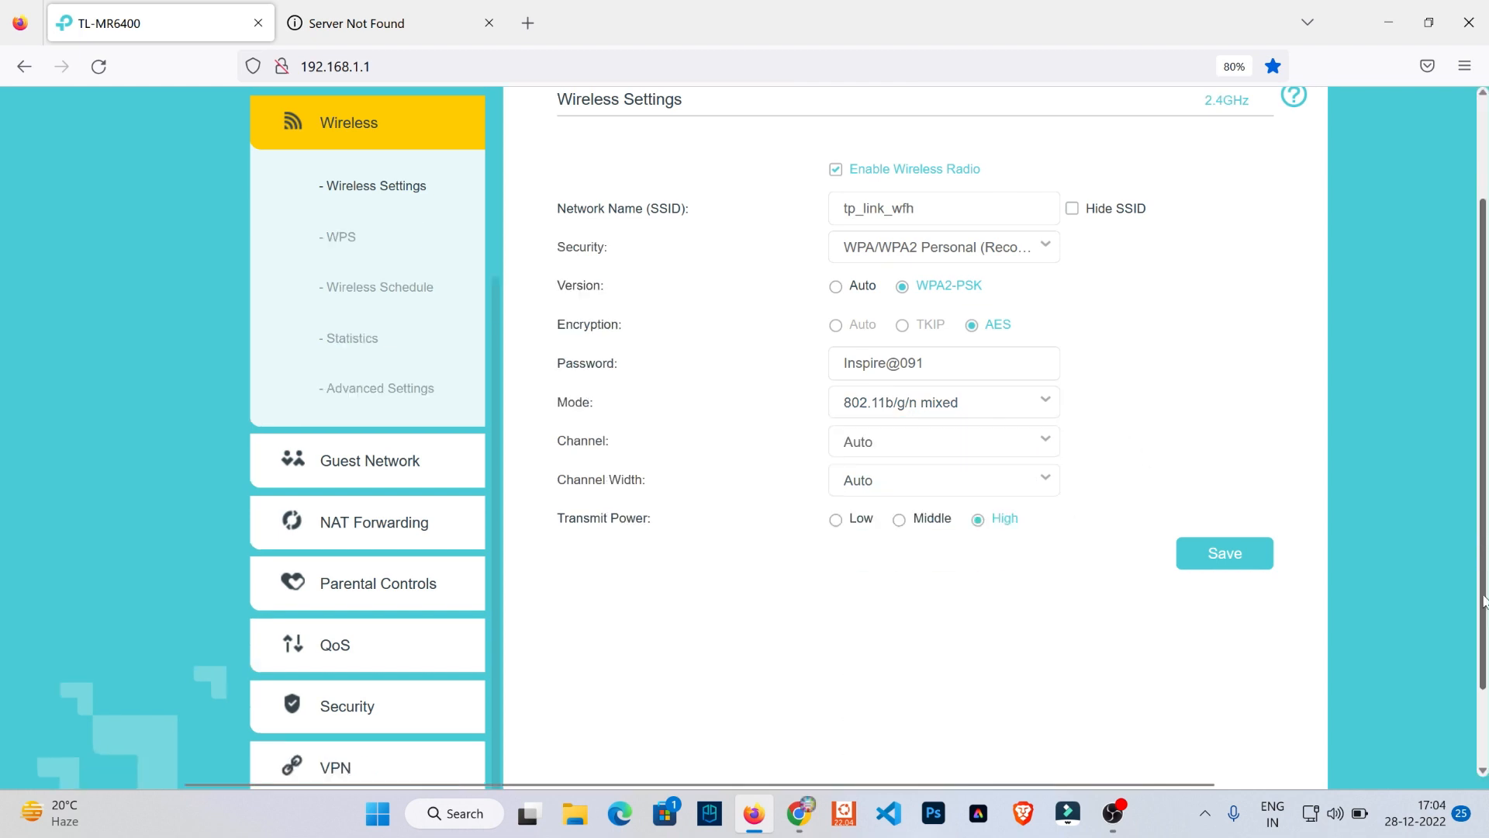
scroll(1484, 600, "down", 2)
scroll(1169, 240, "up", 5)
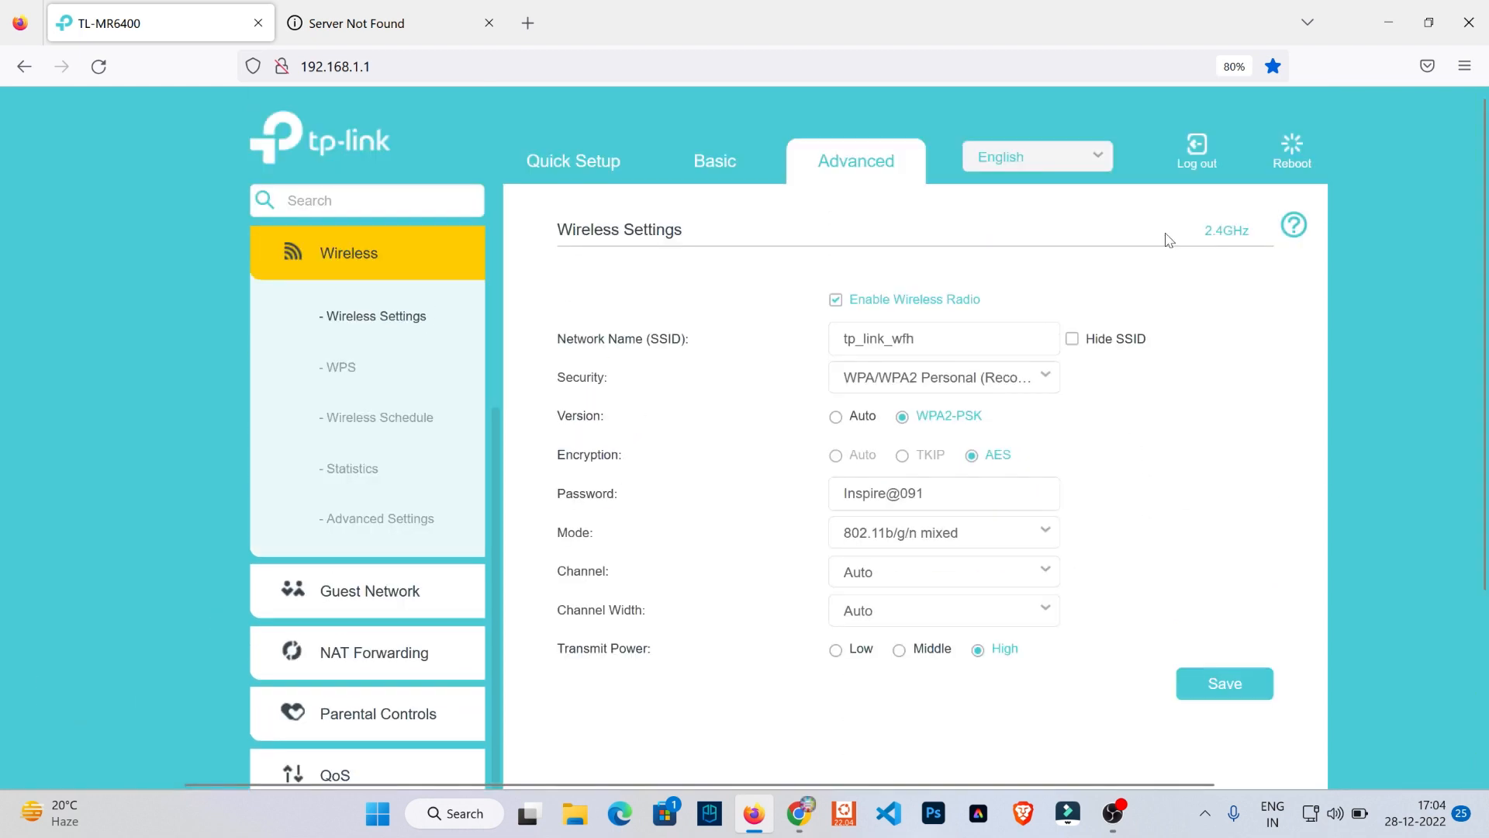
- Return to the router's Status page and examine the 3G/4G, internet and wireless details
left_click(346, 256)
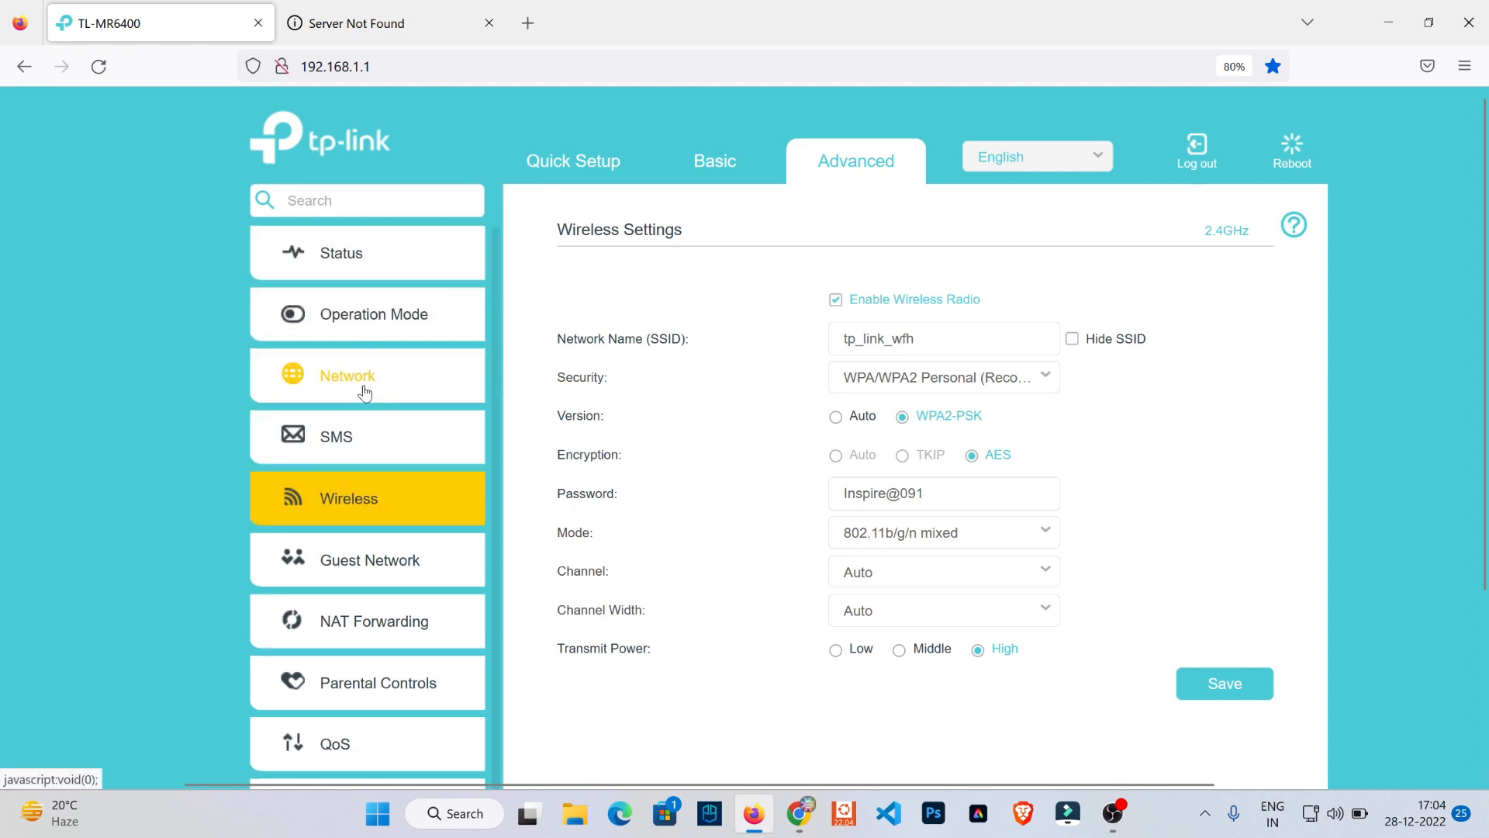
left_click(341, 253)
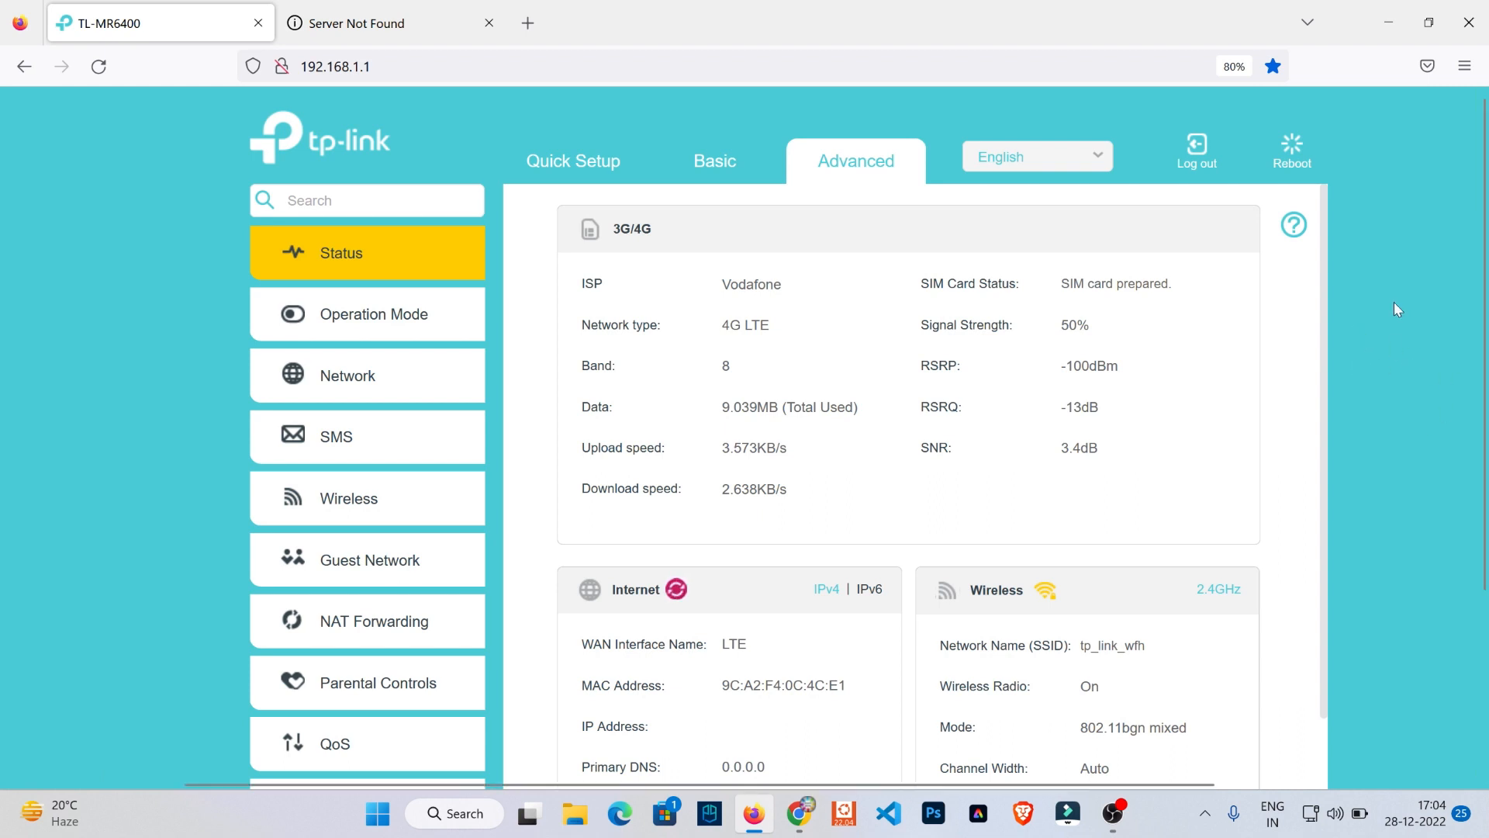
scroll(1395, 398, "down", 3)
scroll(1395, 398, "up", 2)
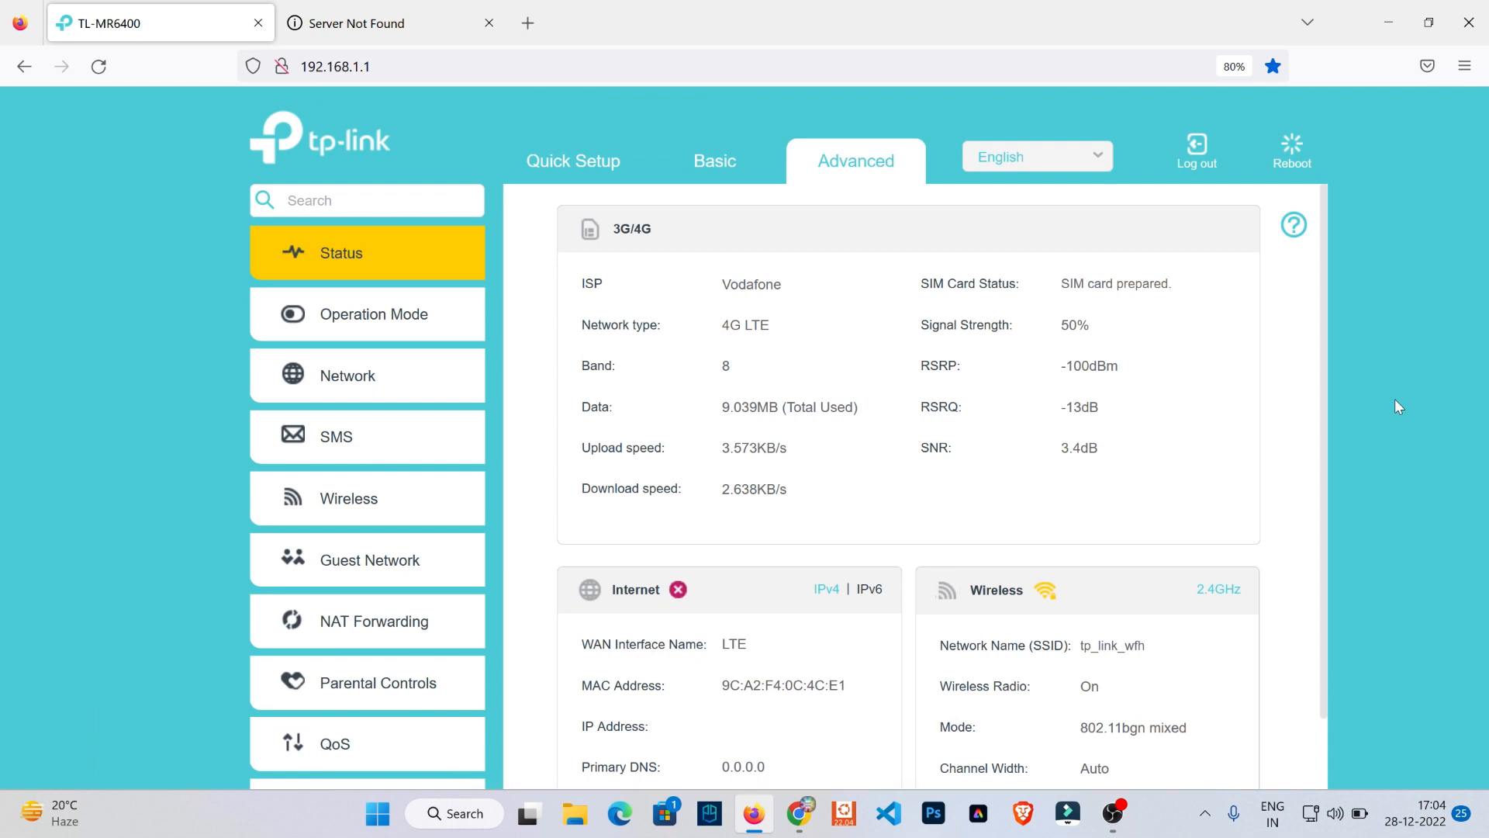
scroll(1395, 398, "down", 5)
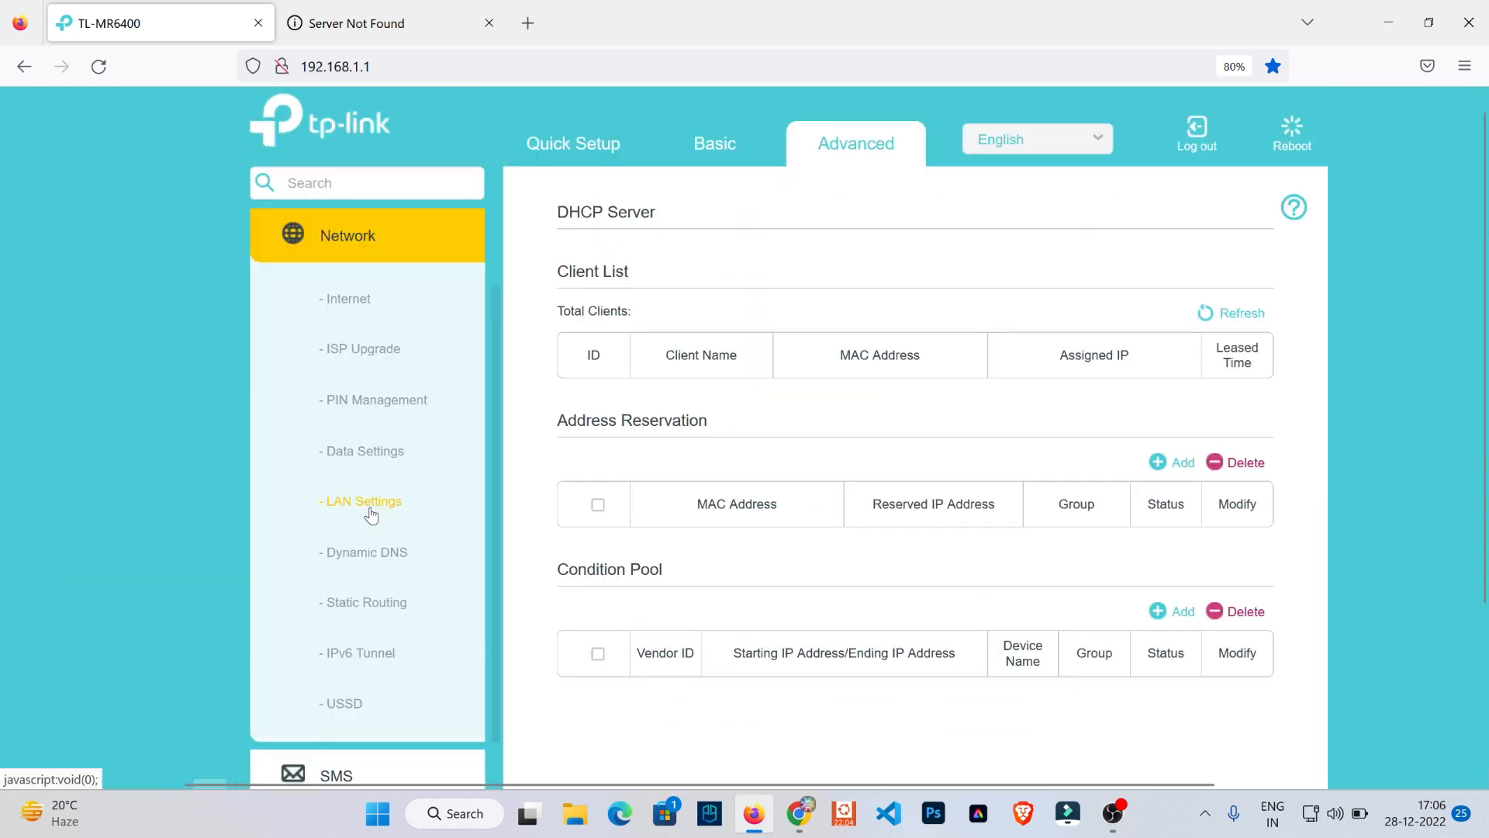
- In the LAN settings' DHCP server, set the primary DNS to 8.8.8.8 and secondary DNS to 4.4.4.4, and save
left_click(370, 509)
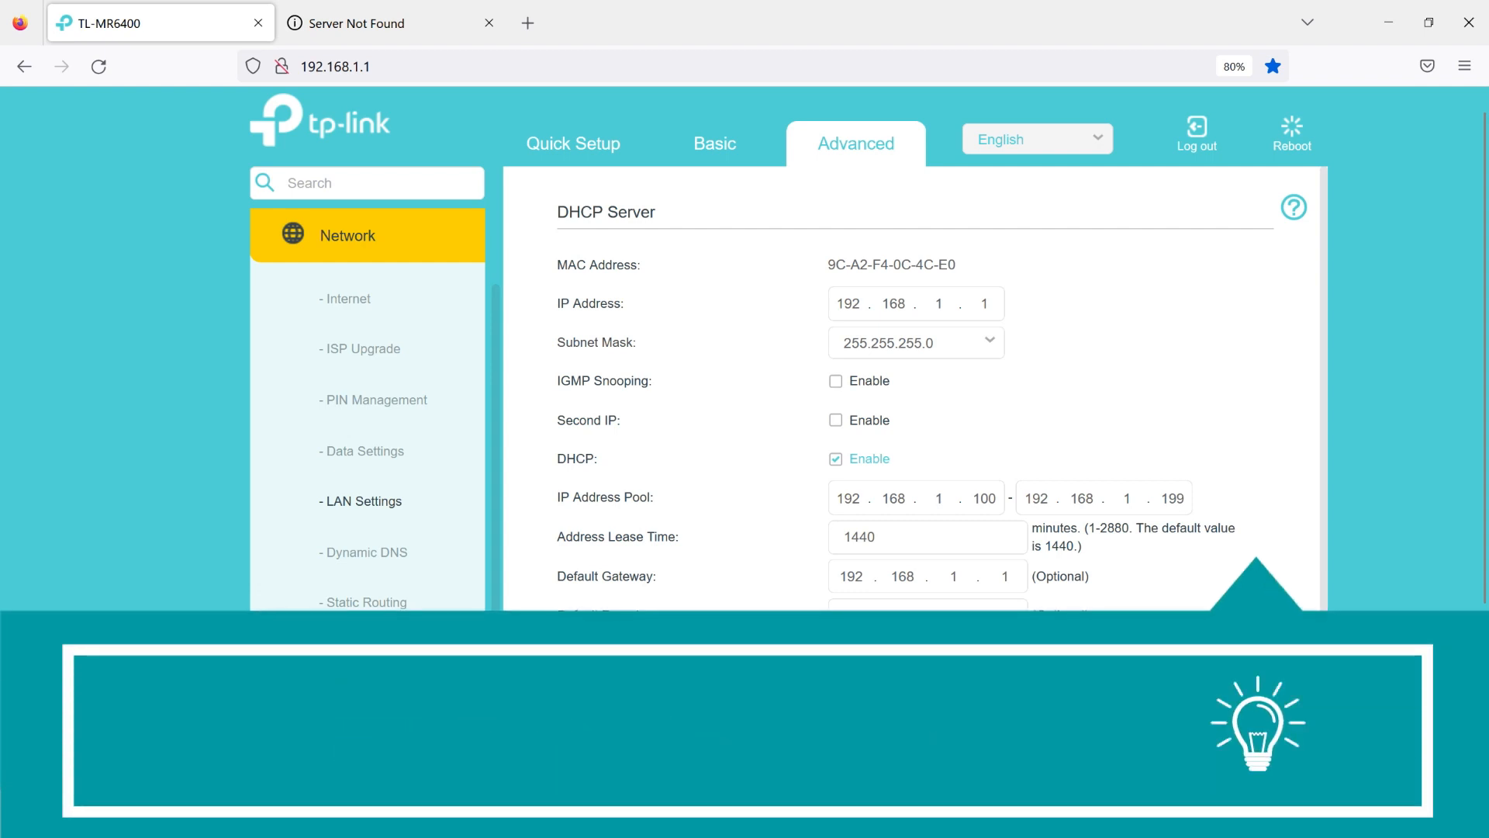
left_click(967, 658)
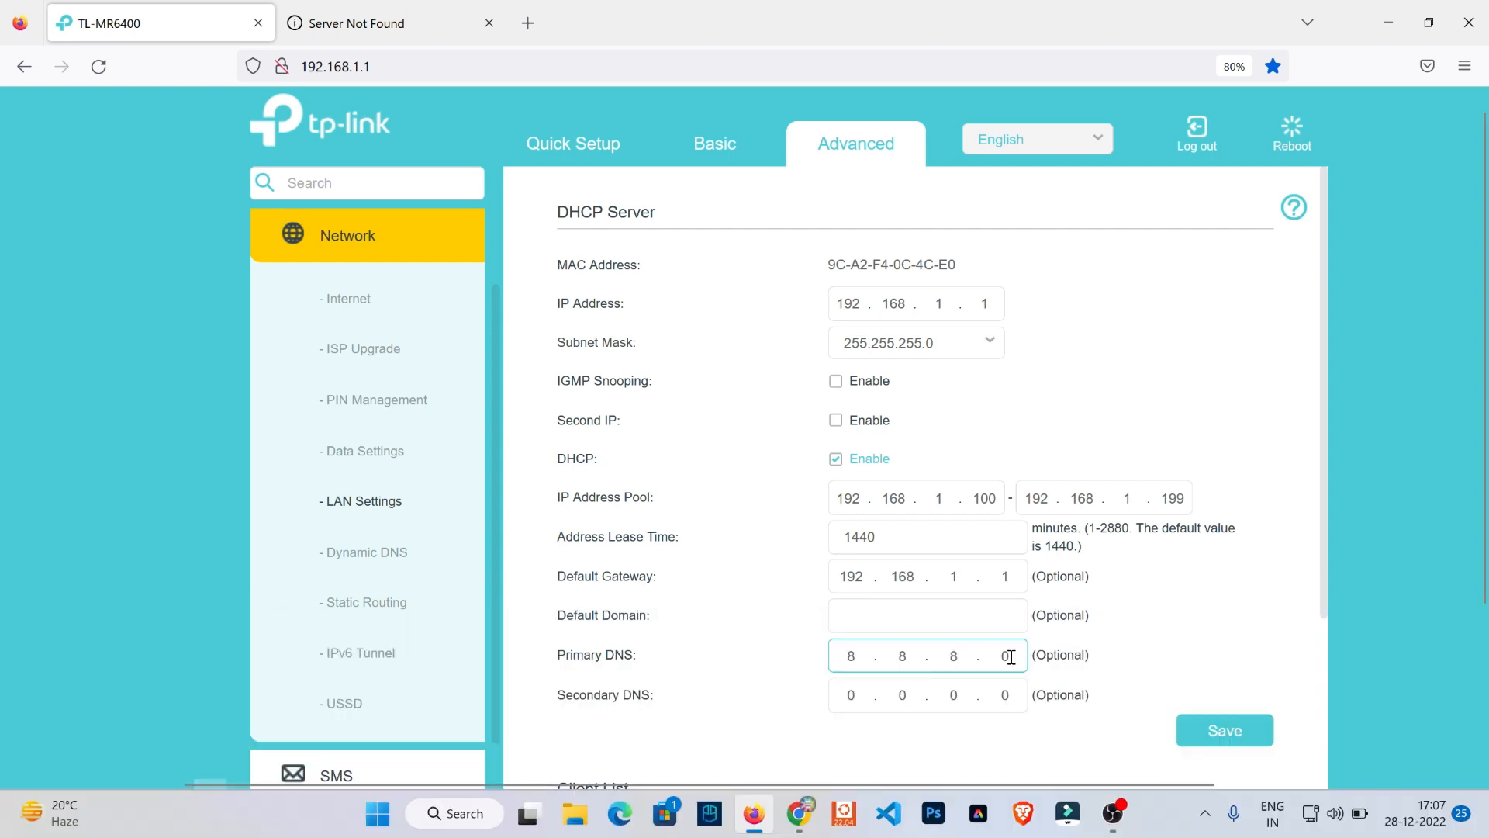
left_click(853, 699)
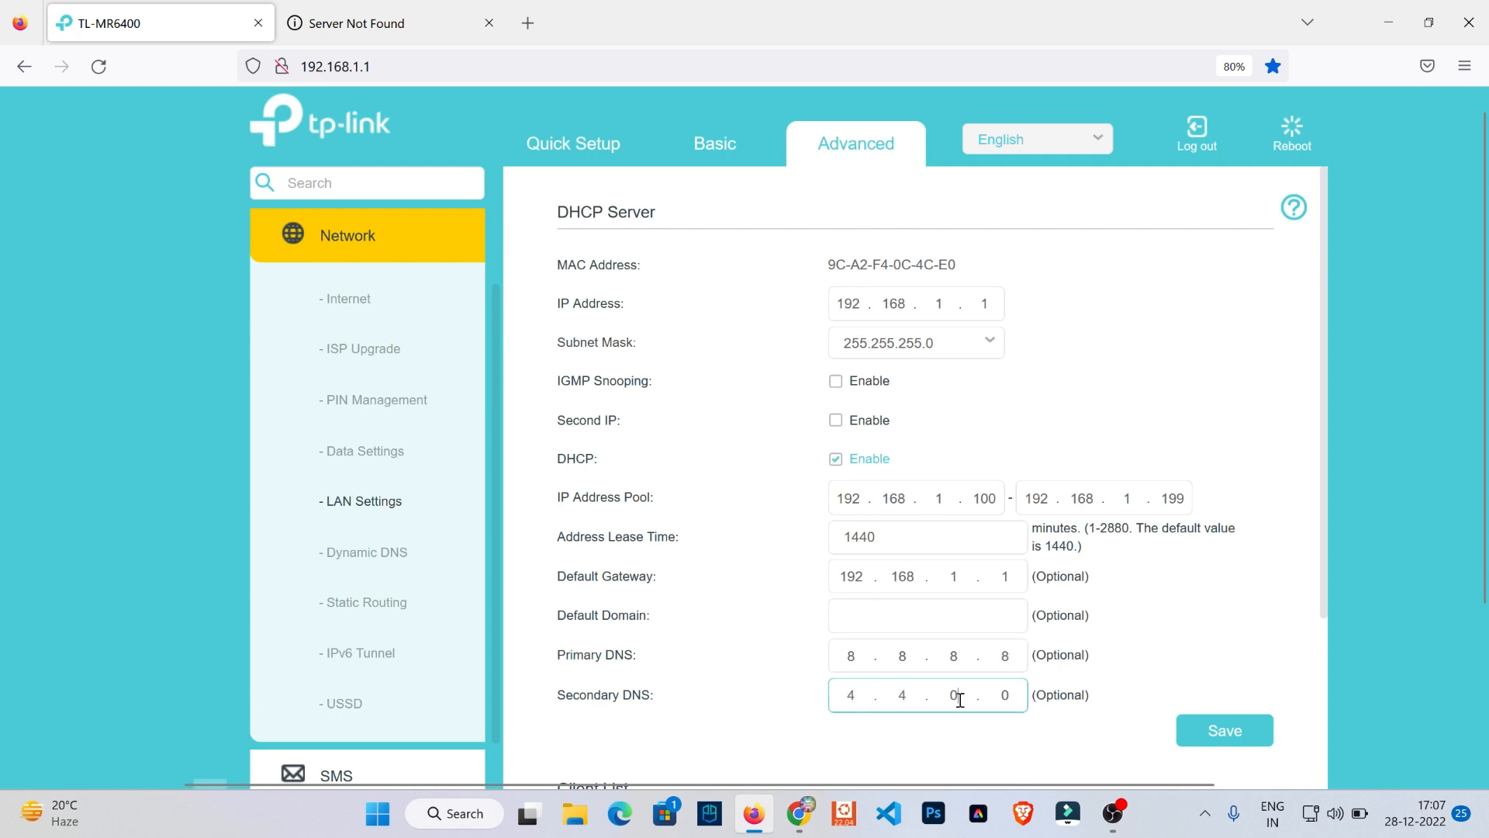
left_click(1223, 732)
scroll(1343, 635, "down", 3)
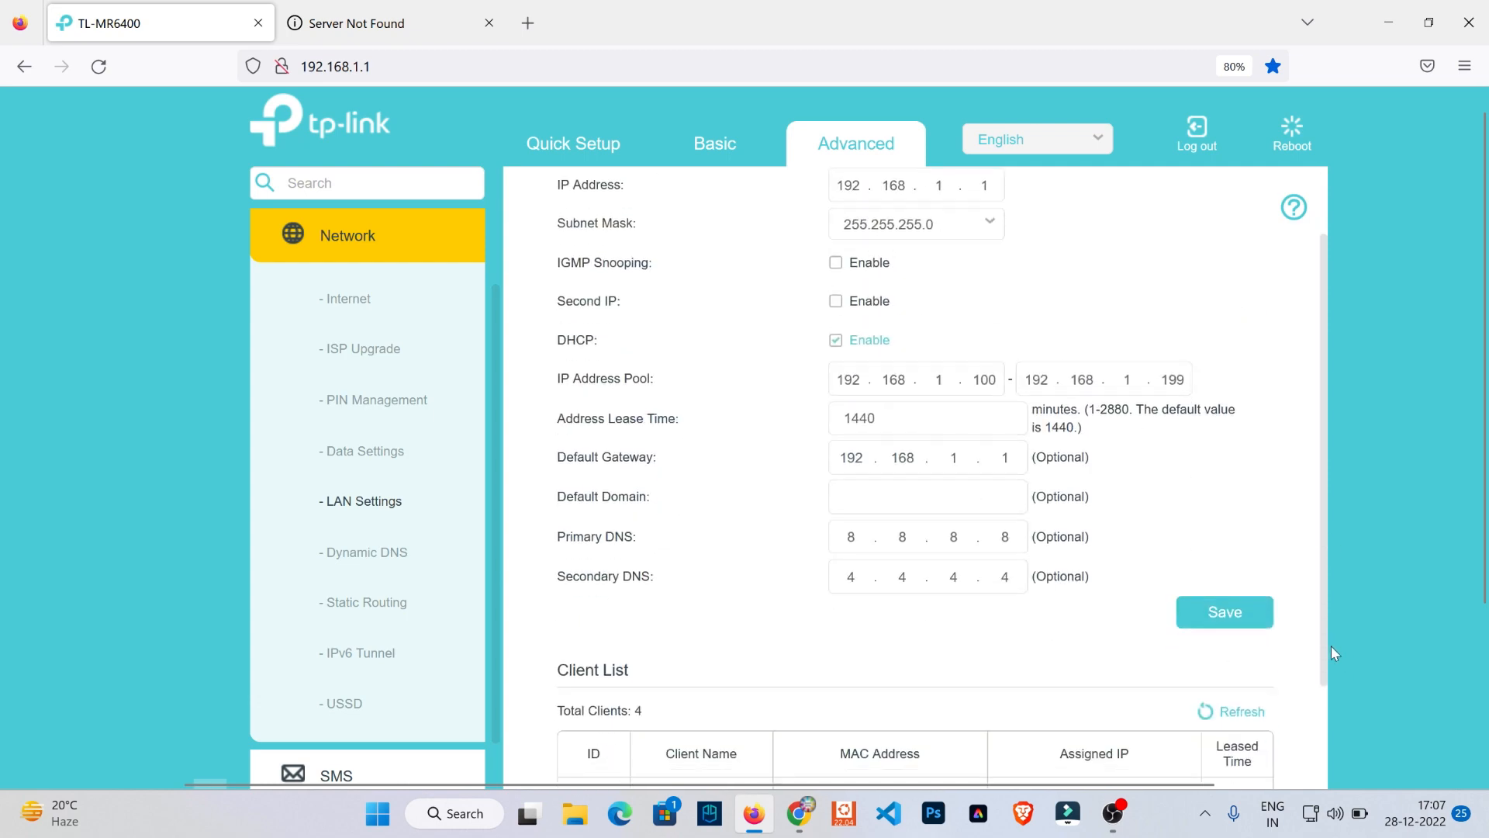
- Reboot the router, confirm the restart, and log back in to its interface with the prefilled password
mouse_move(1483, 574)
left_mouse_down()
mouse_move(1483, 722)
mouse_move(1484, 546)
left_mouse_up()
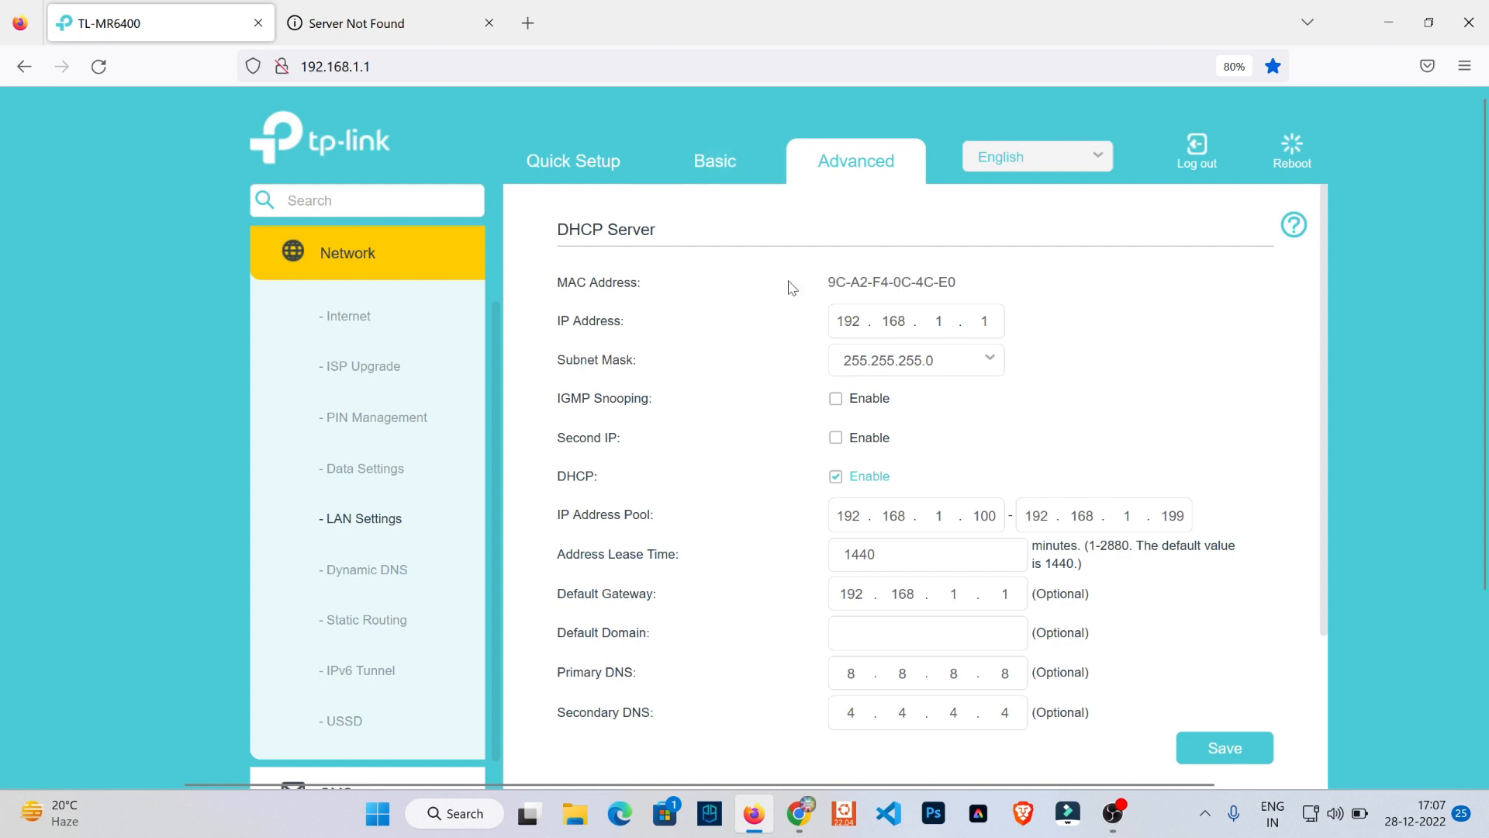
left_click(1289, 151)
left_click(903, 518)
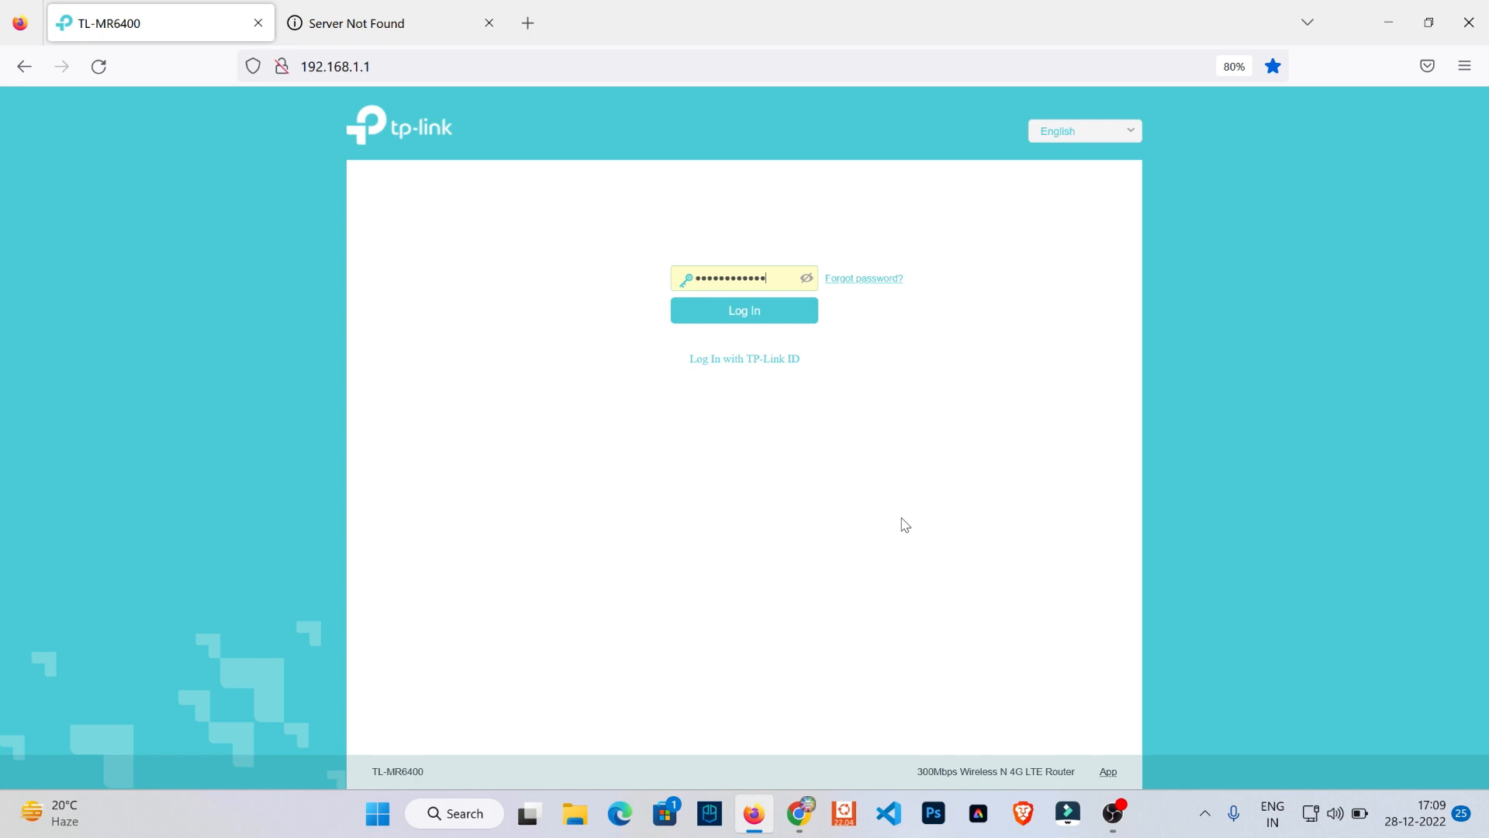
left_click(761, 317)
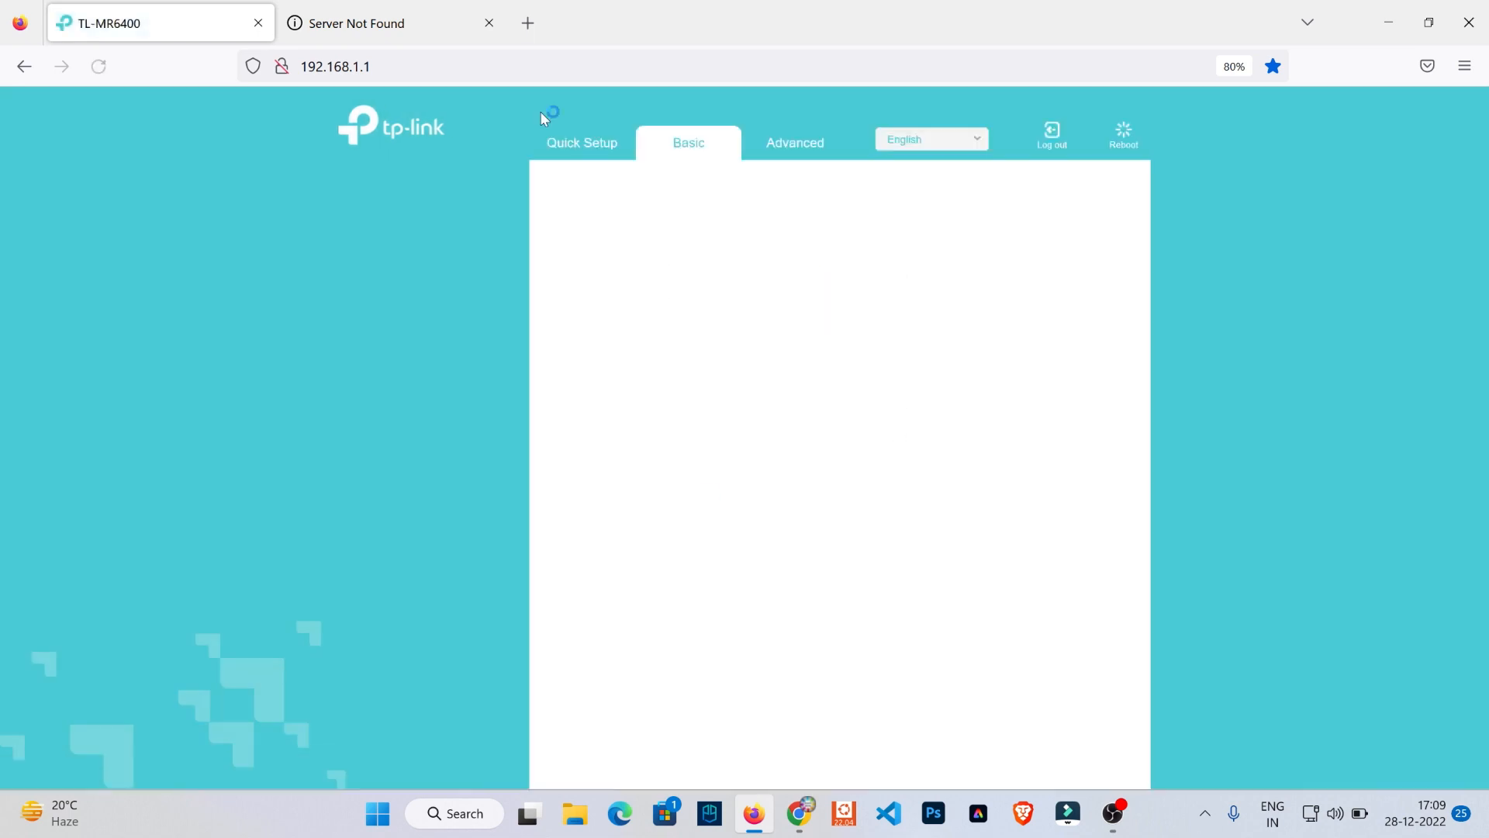
left_click(377, 23)
left_click(98, 67)
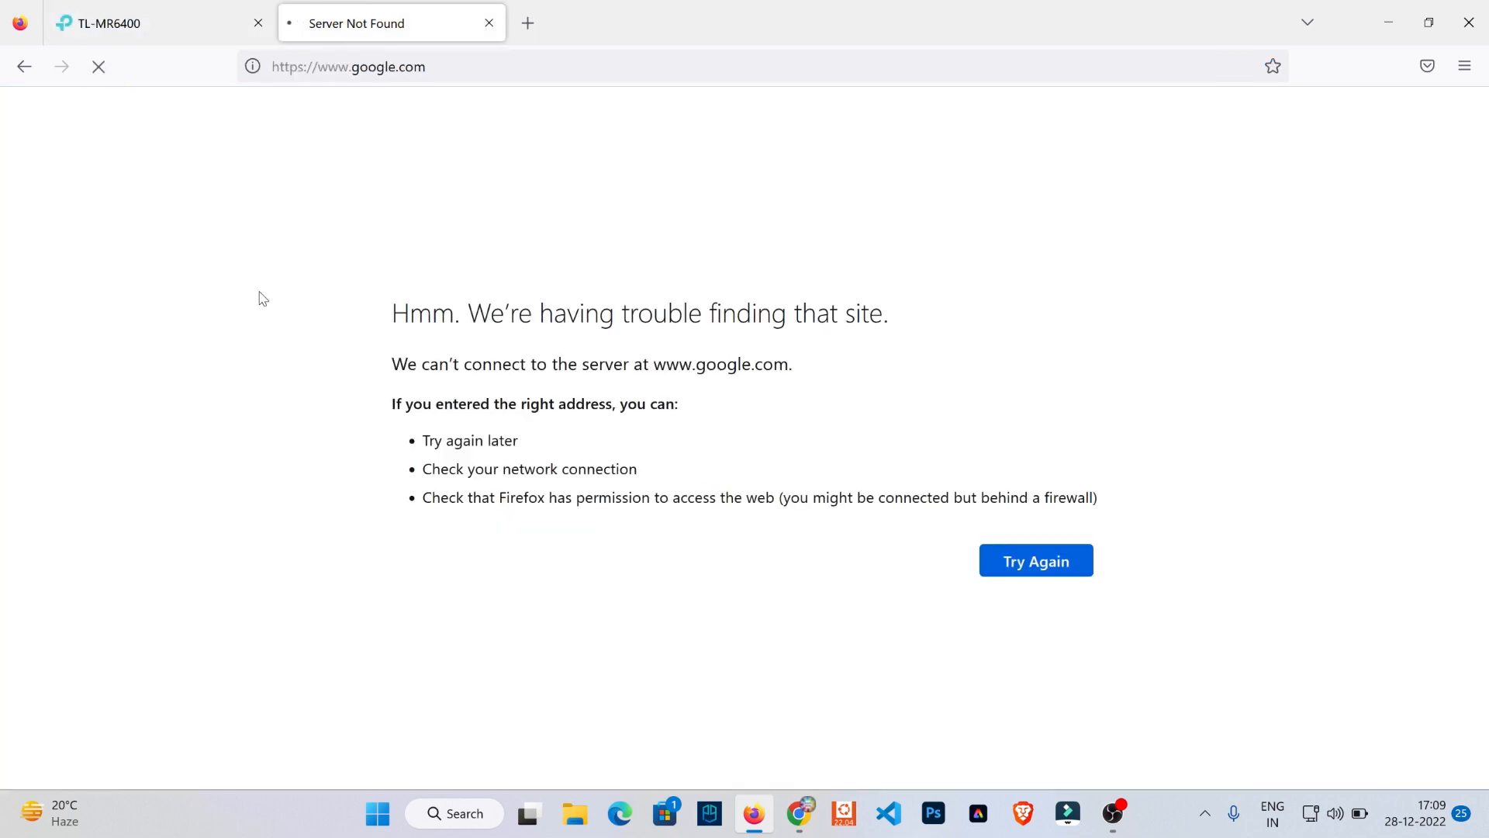
key("ctrl+Tab")
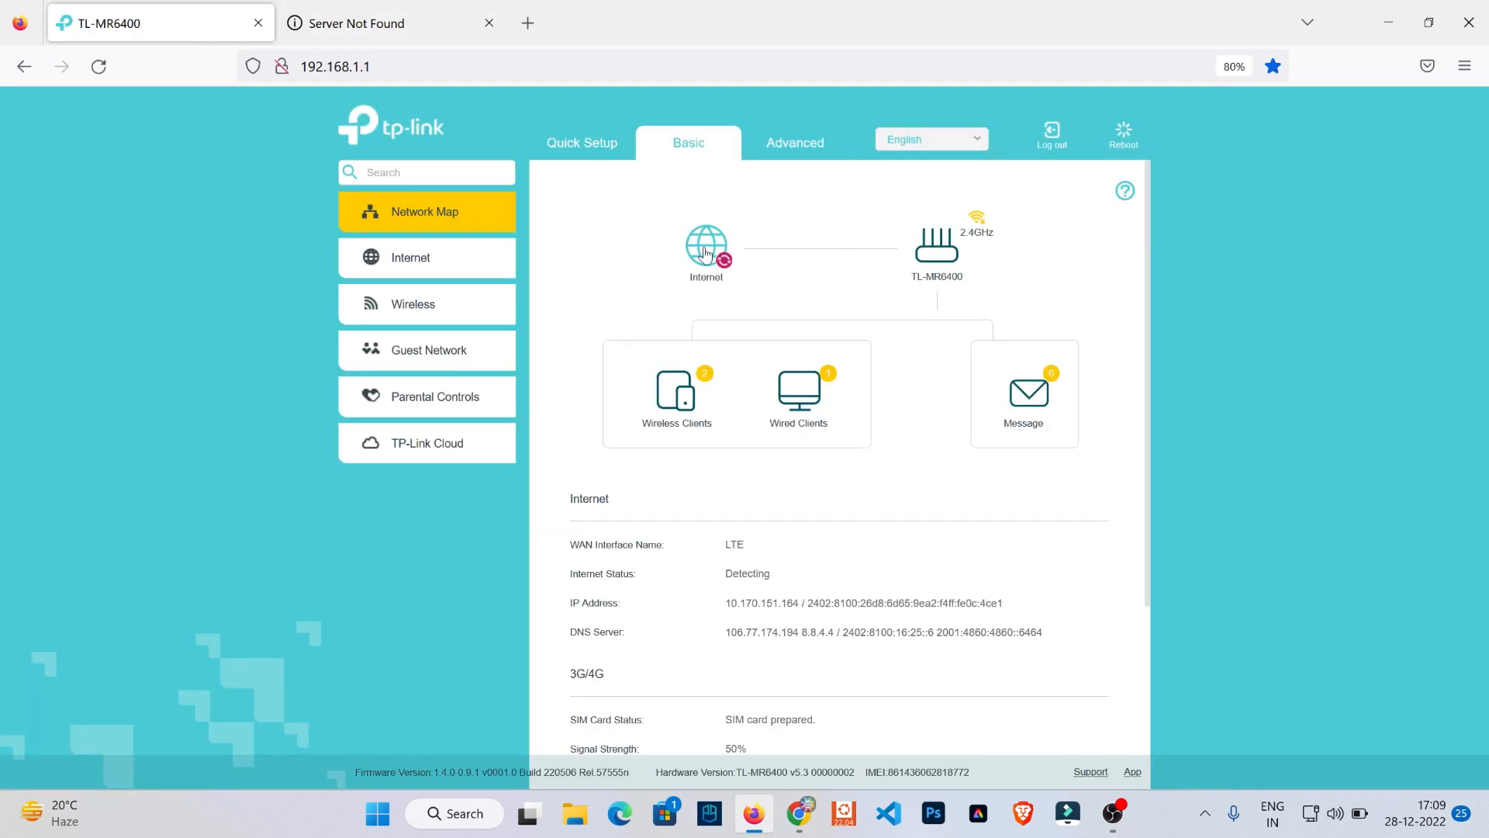
left_click(431, 262)
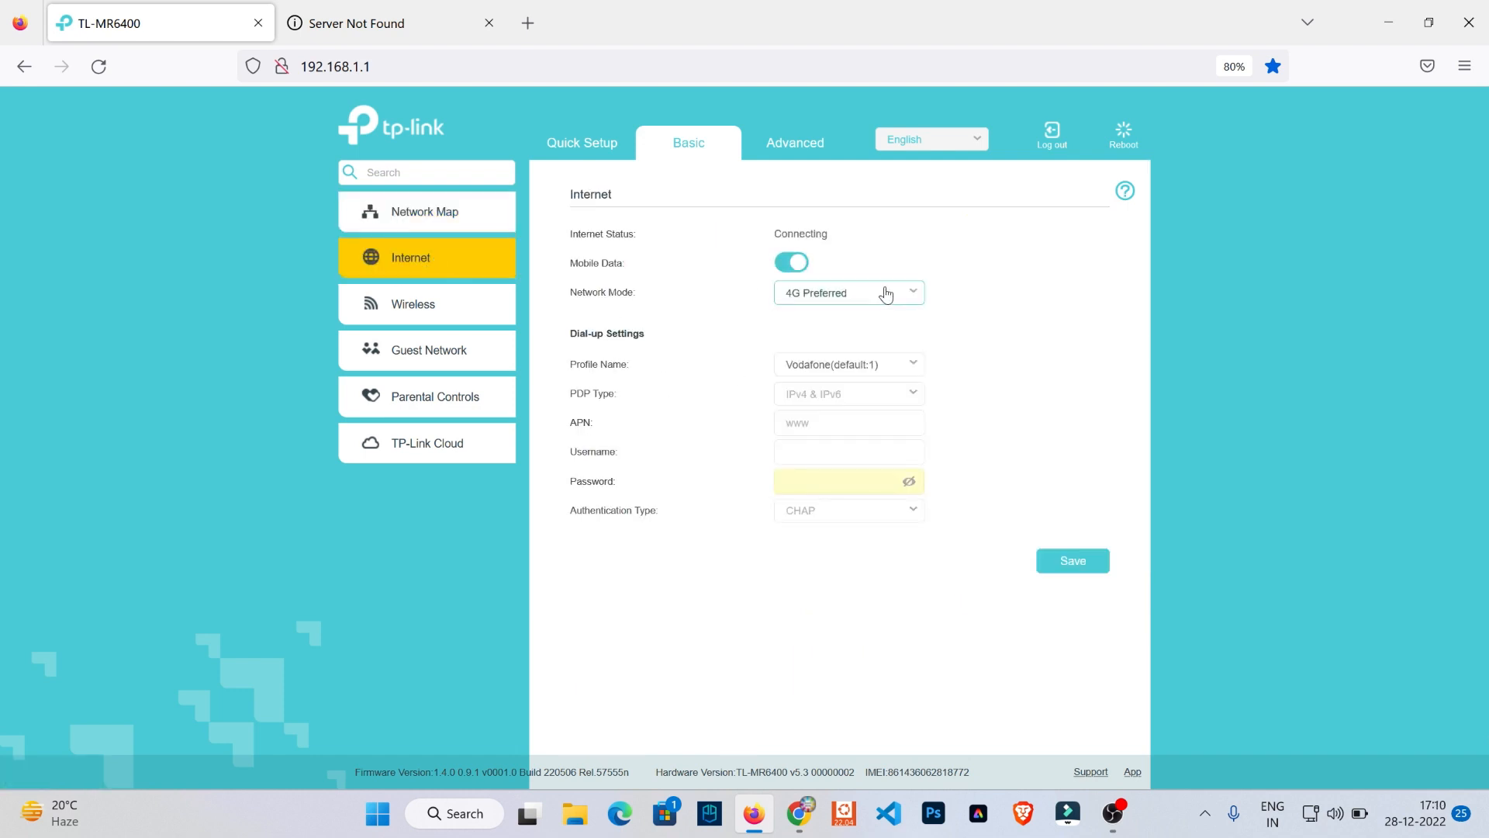
- Open the basic Wireless settings and check the computer's network connection status
left_click(422, 316)
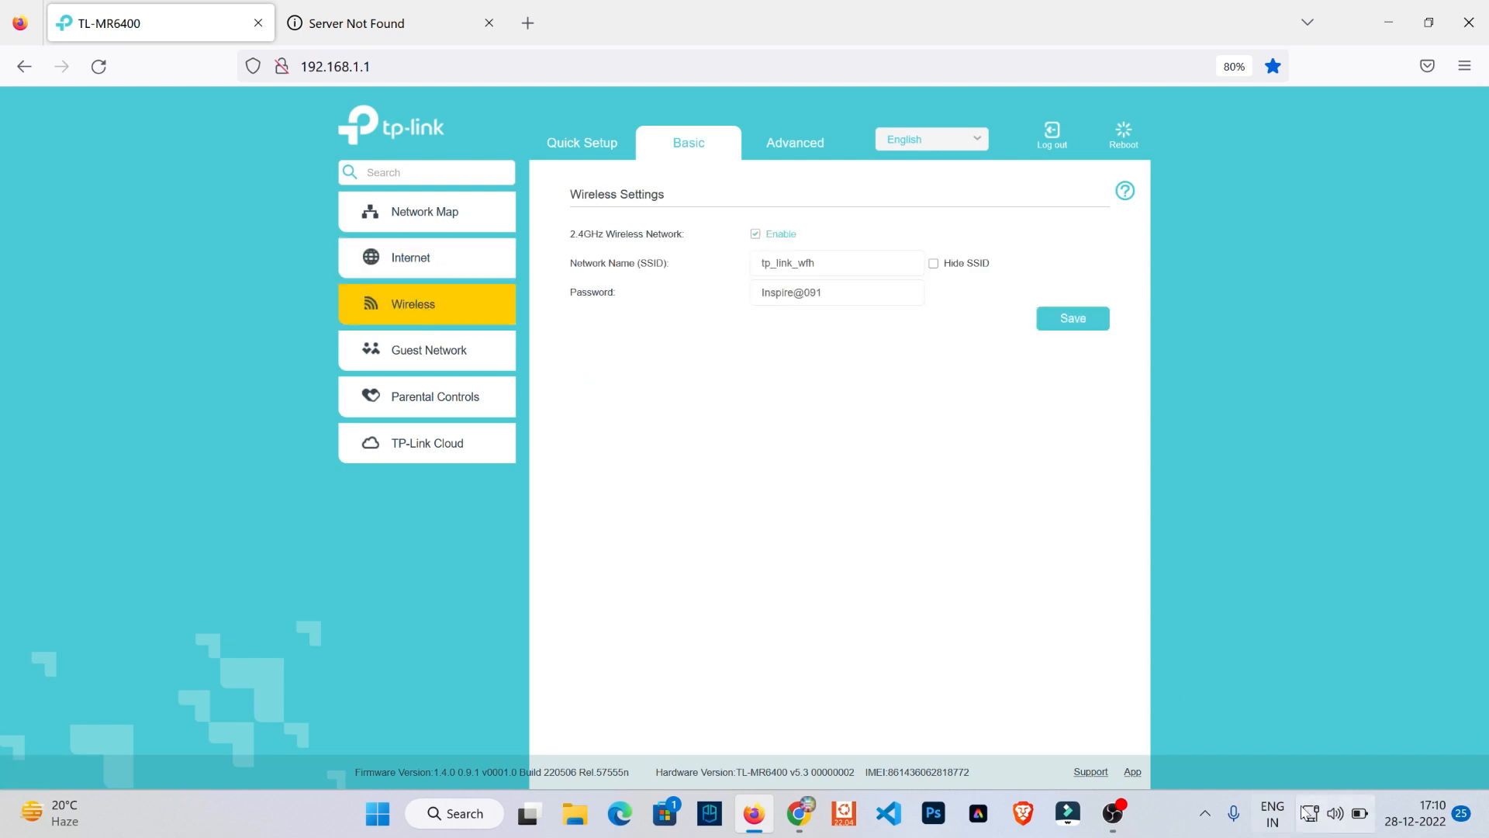
left_click(1309, 815)
left_click(1309, 814)
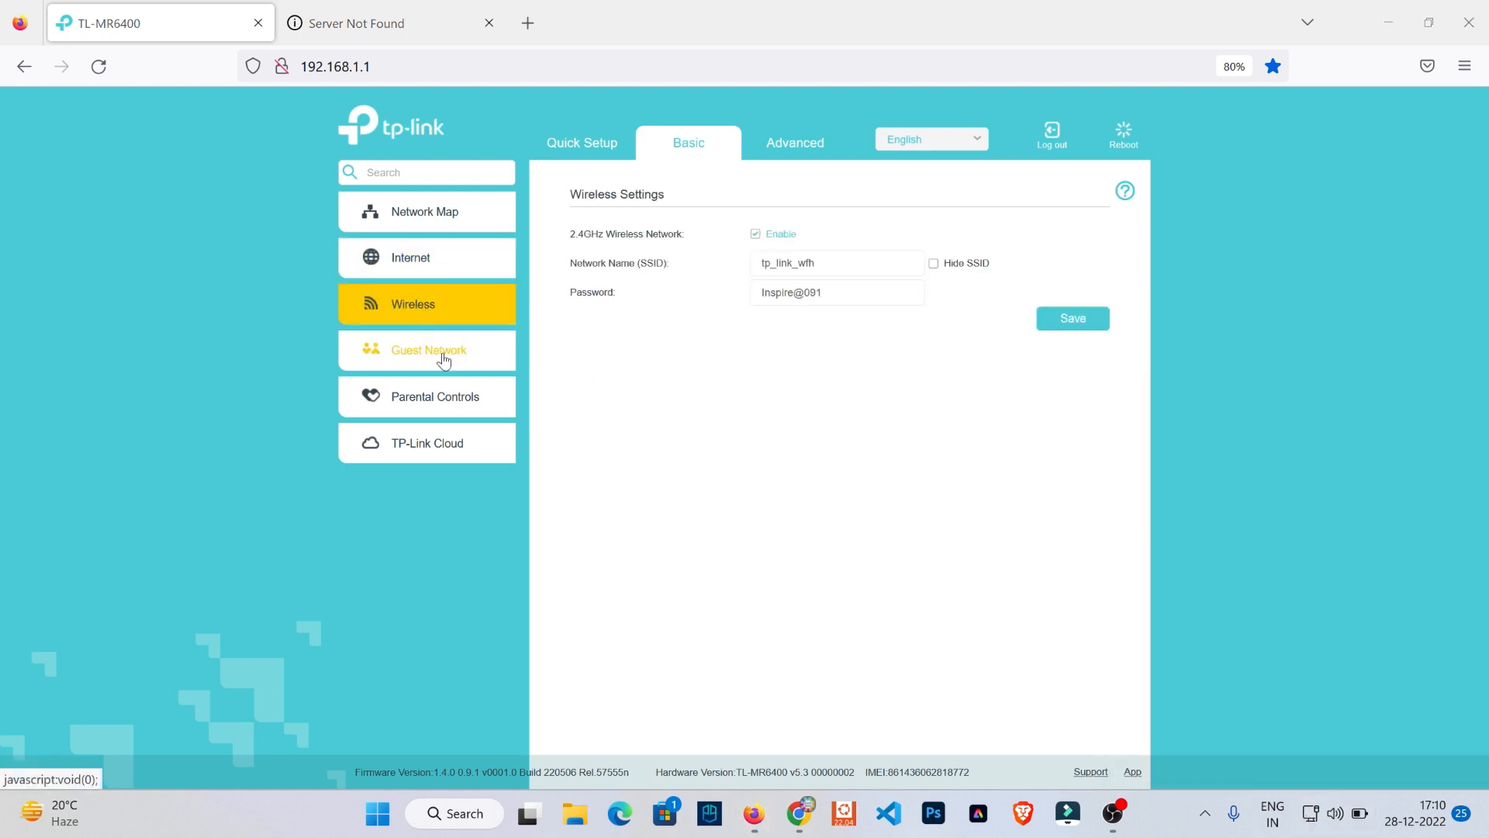
- Change the advanced operation mode to Wireless Router Mode, confirm the reboot, and log back in with the prefilled password
left_click(795, 143)
left_click(432, 257)
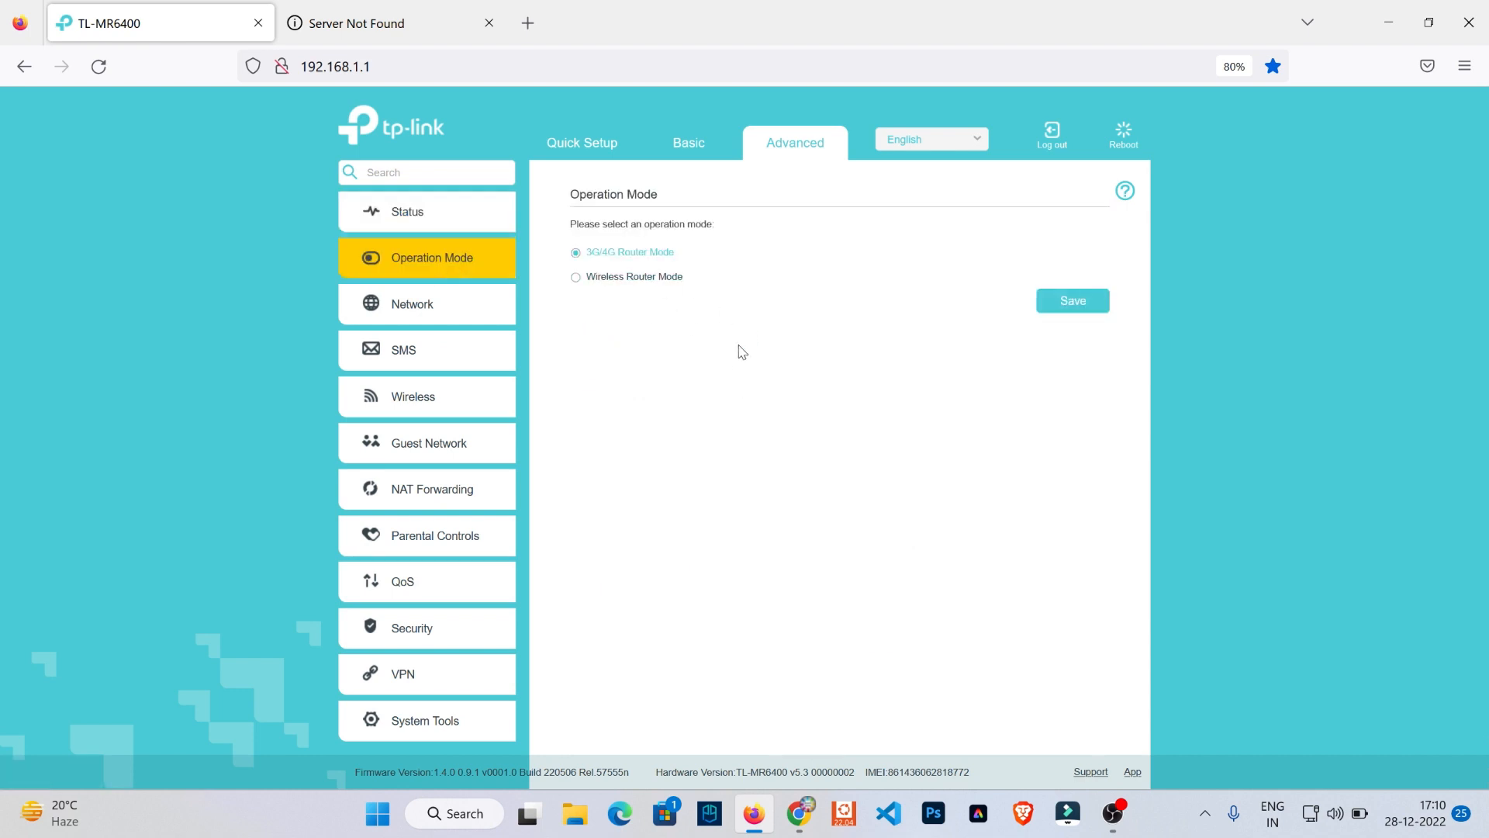
left_click(615, 277)
left_click(1078, 301)
left_click(853, 411)
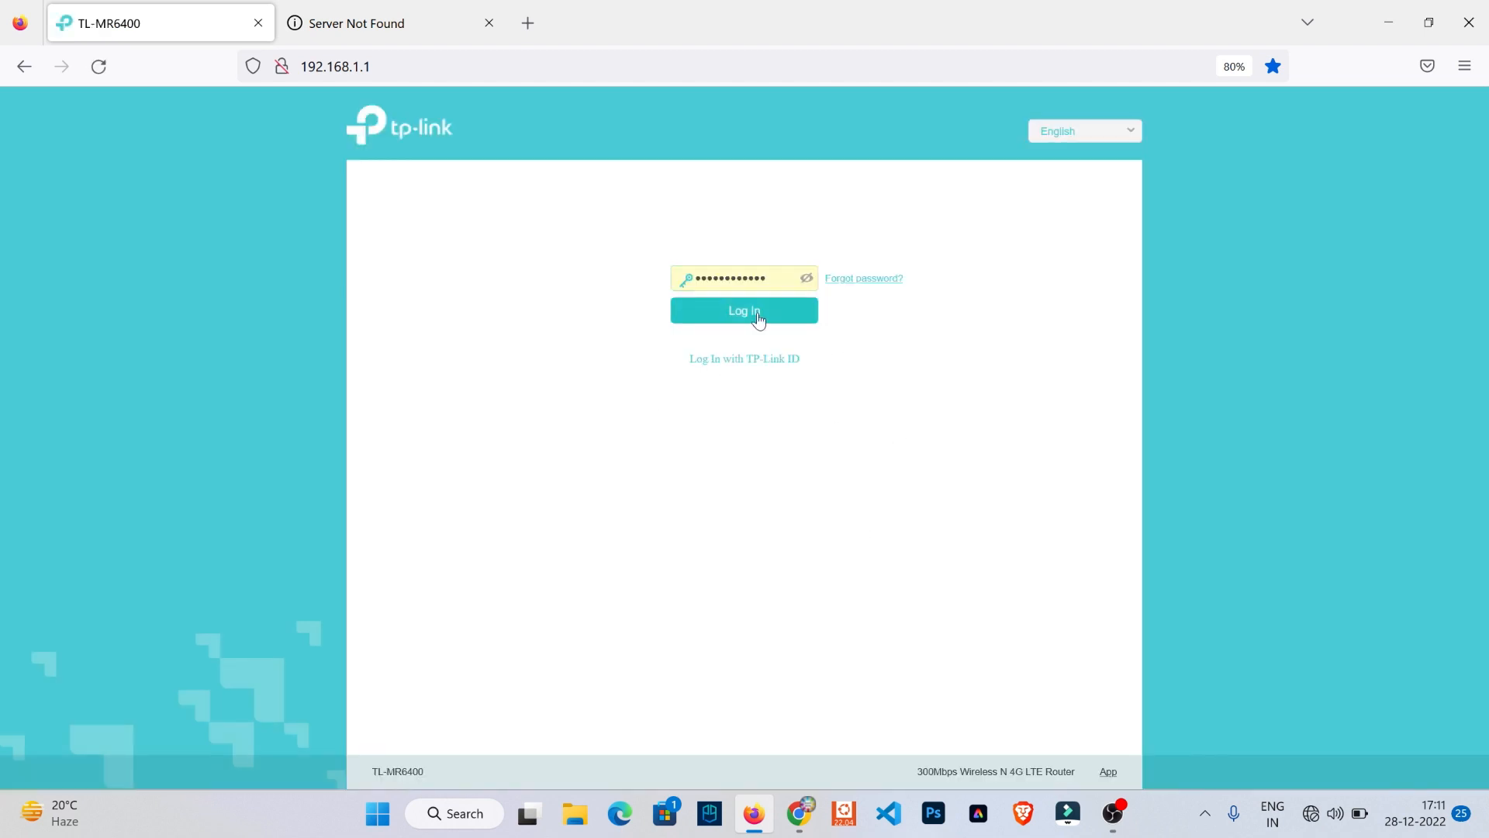
left_click(758, 318)
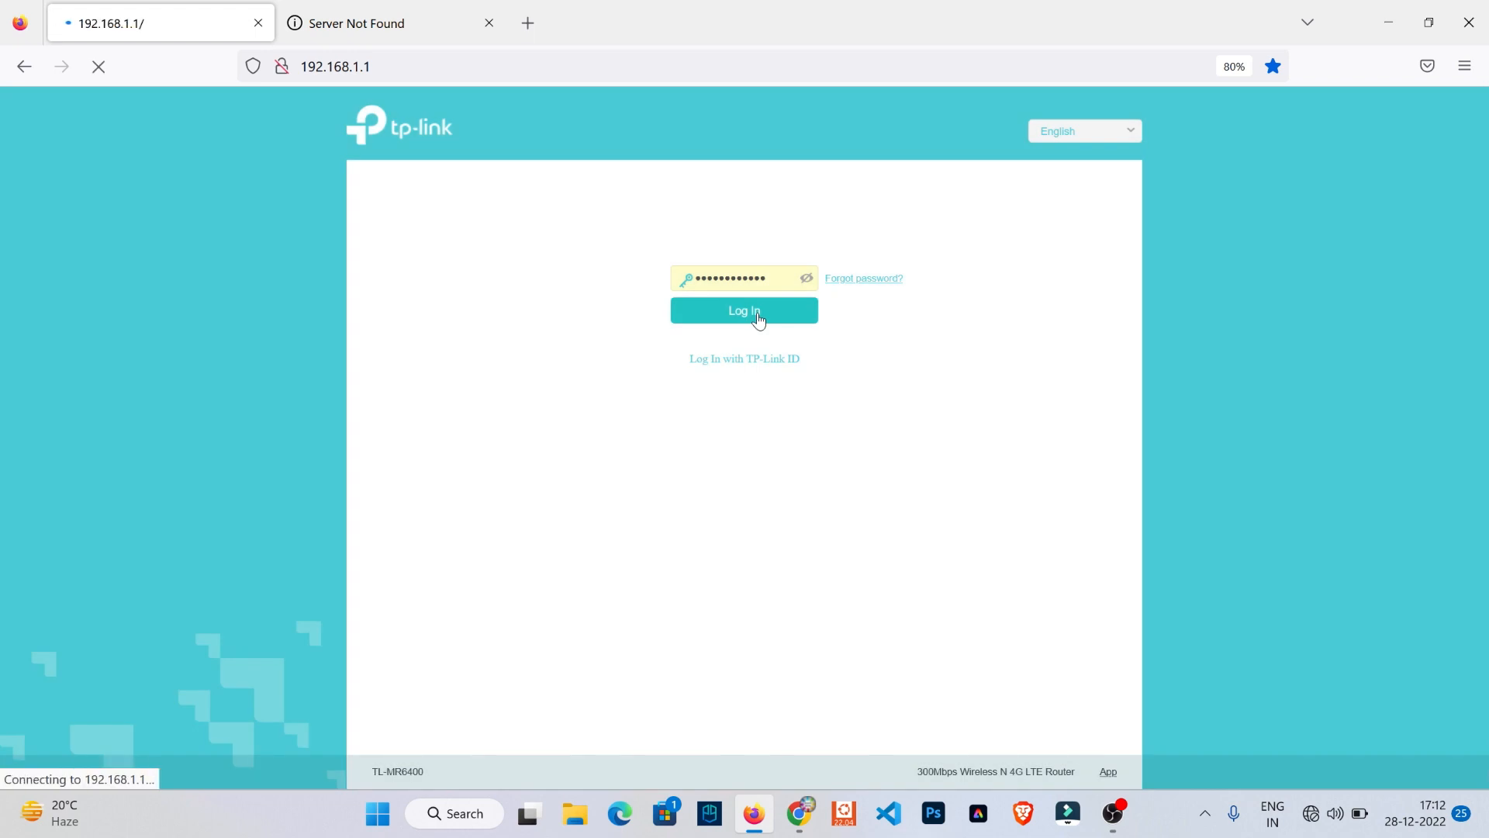
left_click(1334, 813)
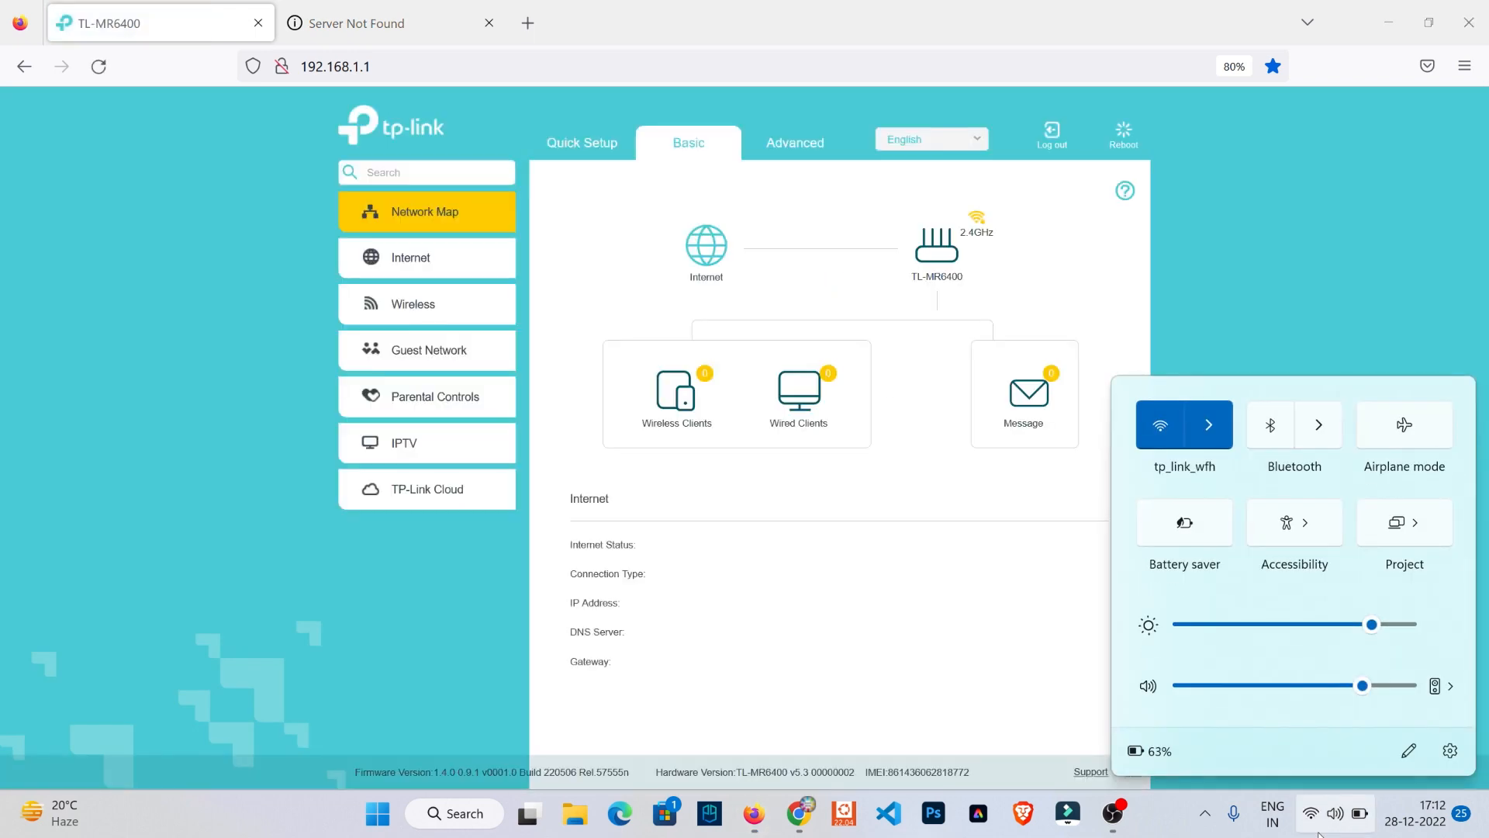
- Open Notepad, paste the DNS server address 106.77.174.195 as a note, and return to the router page
left_click(456, 813)
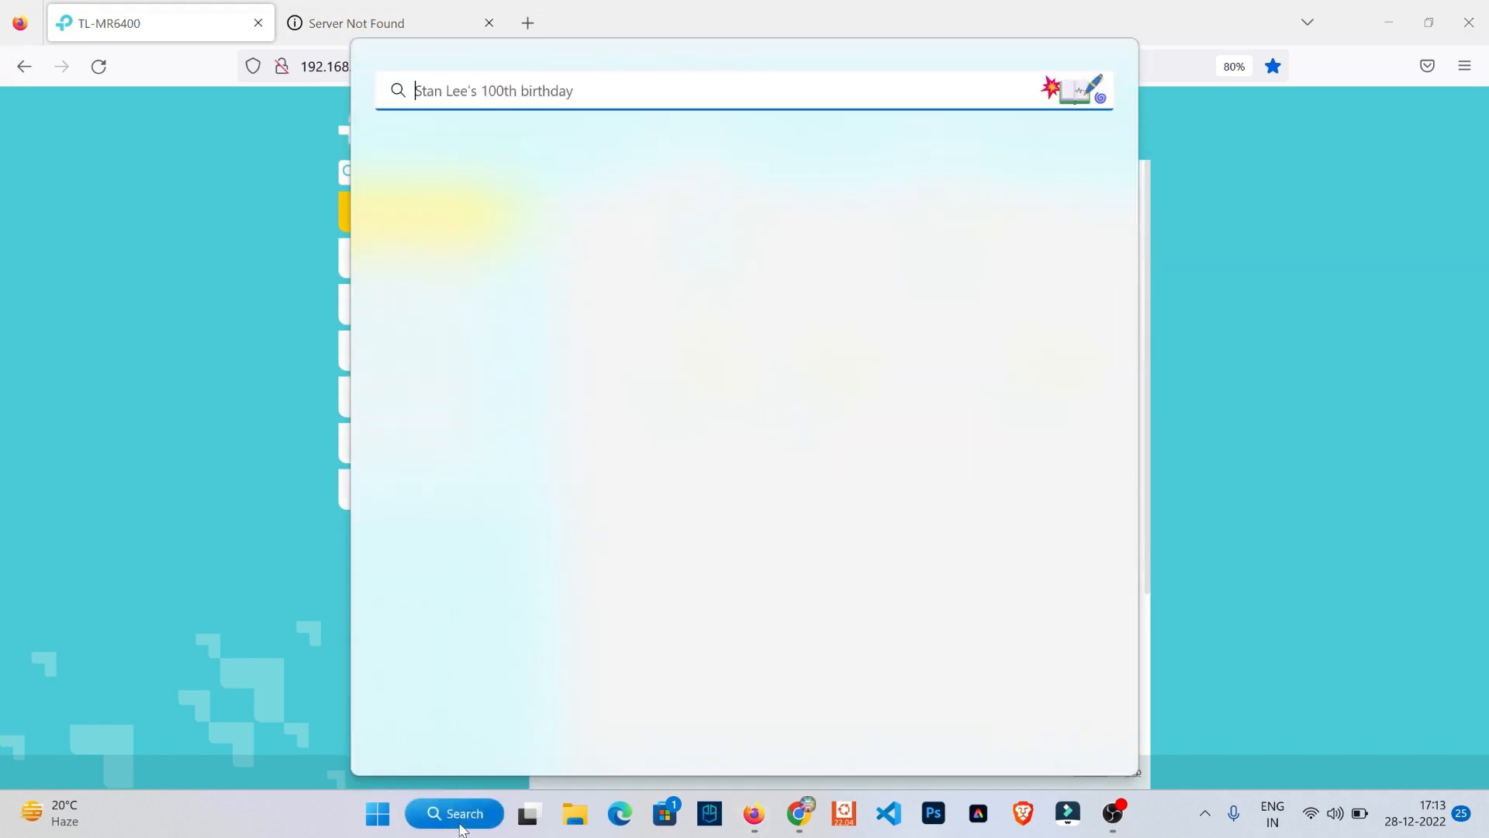
type("NOTEPAD")
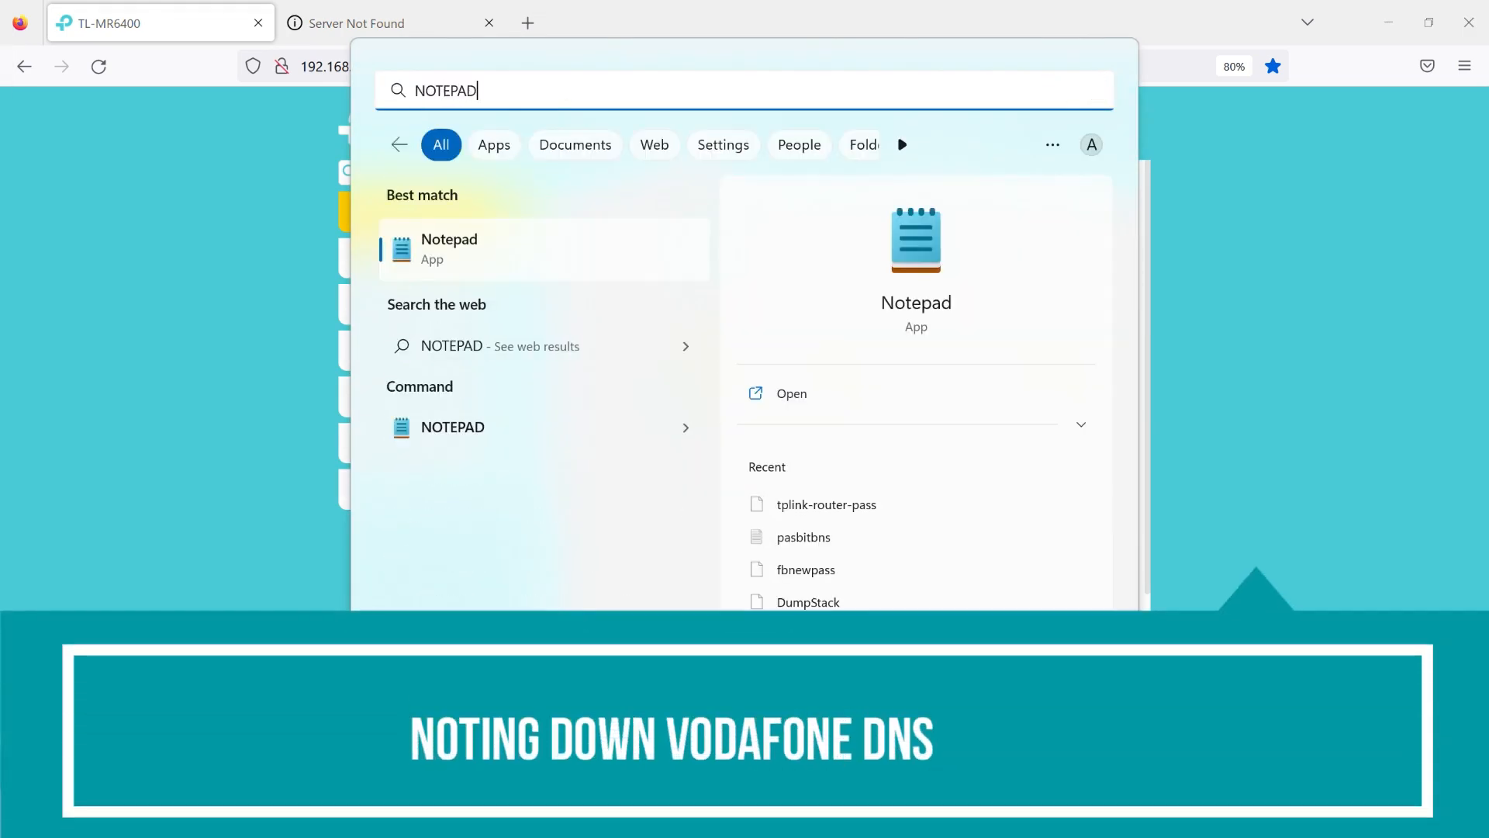
left_click(528, 275)
type("106.77.174.195")
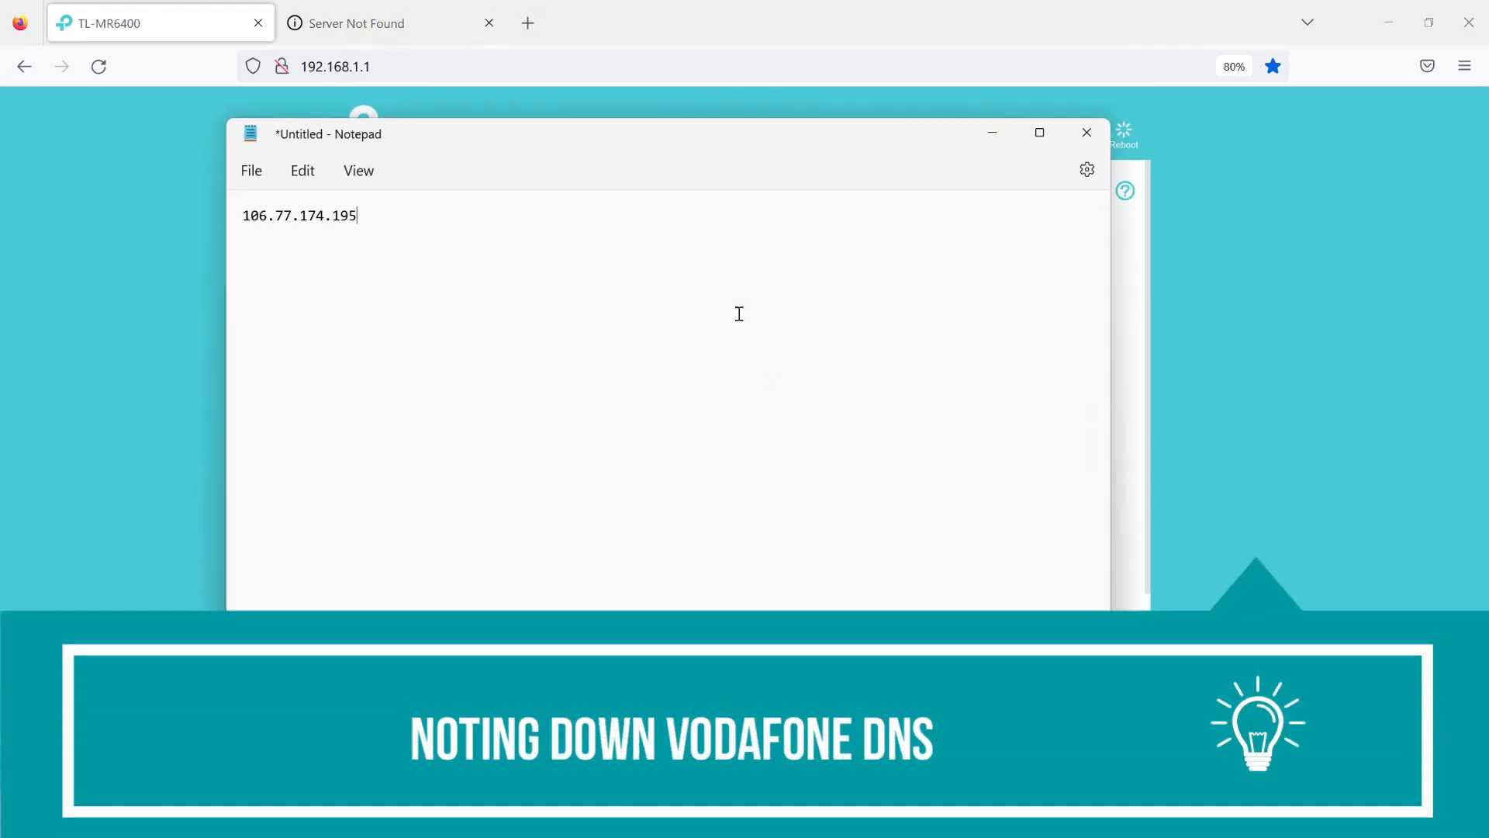
left_click(999, 133)
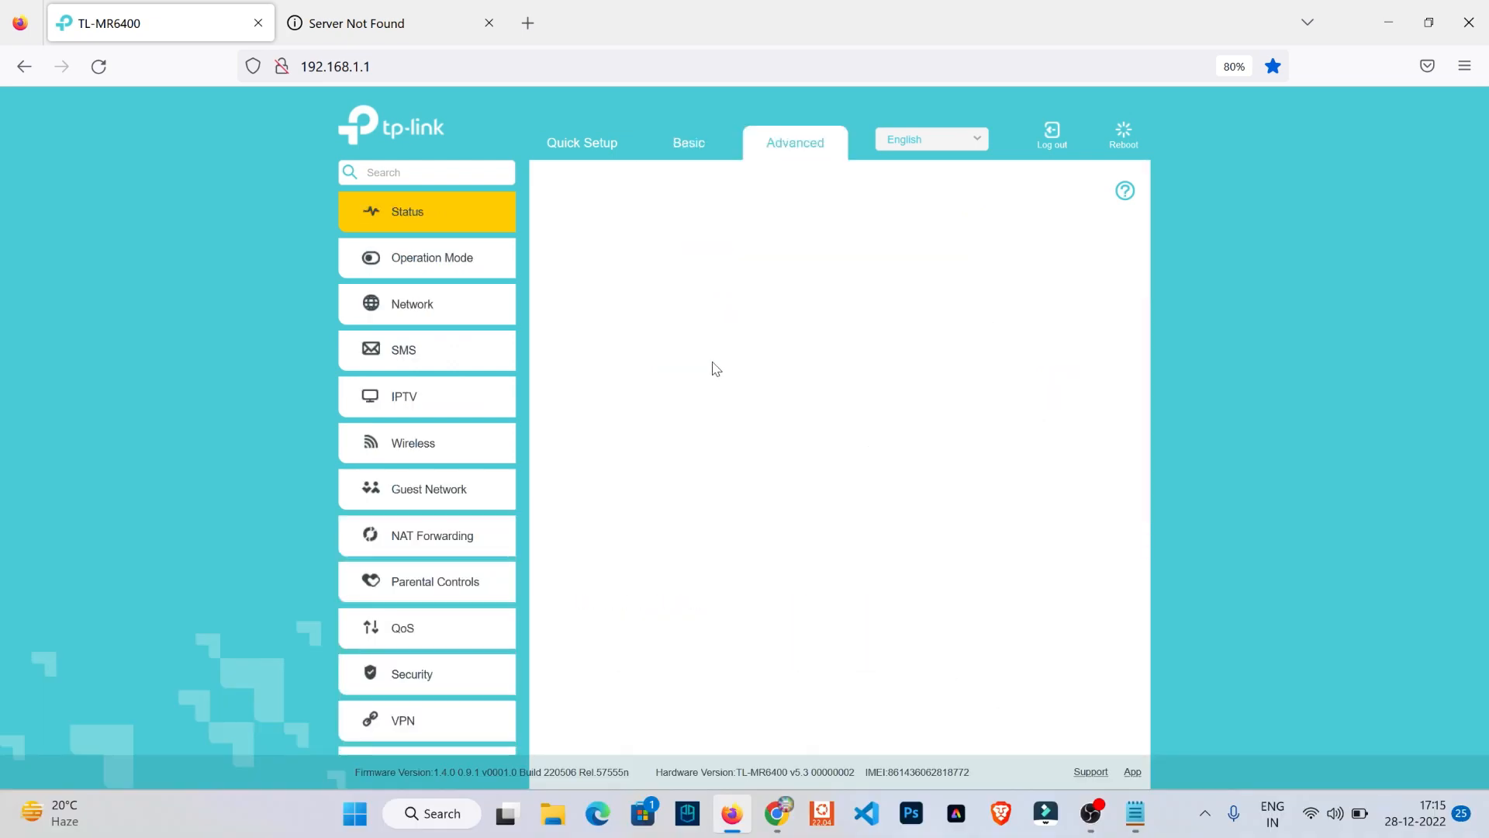
- Set the operation mode back to 3G/4G Router Mode, save it, and confirm the router reboot
left_click(443, 264)
left_click(630, 252)
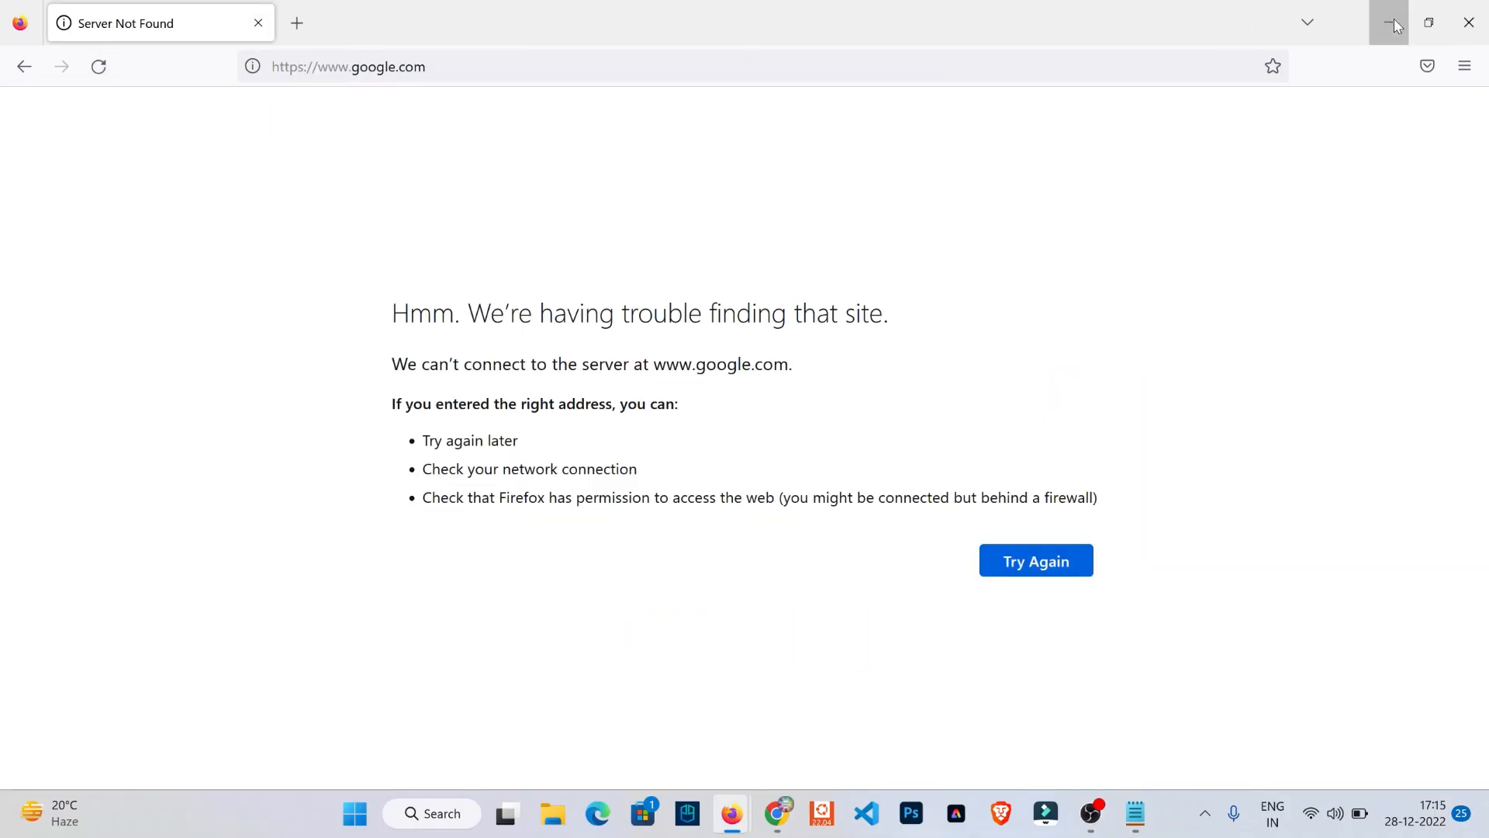
left_click(1395, 26)
left_click(1073, 300)
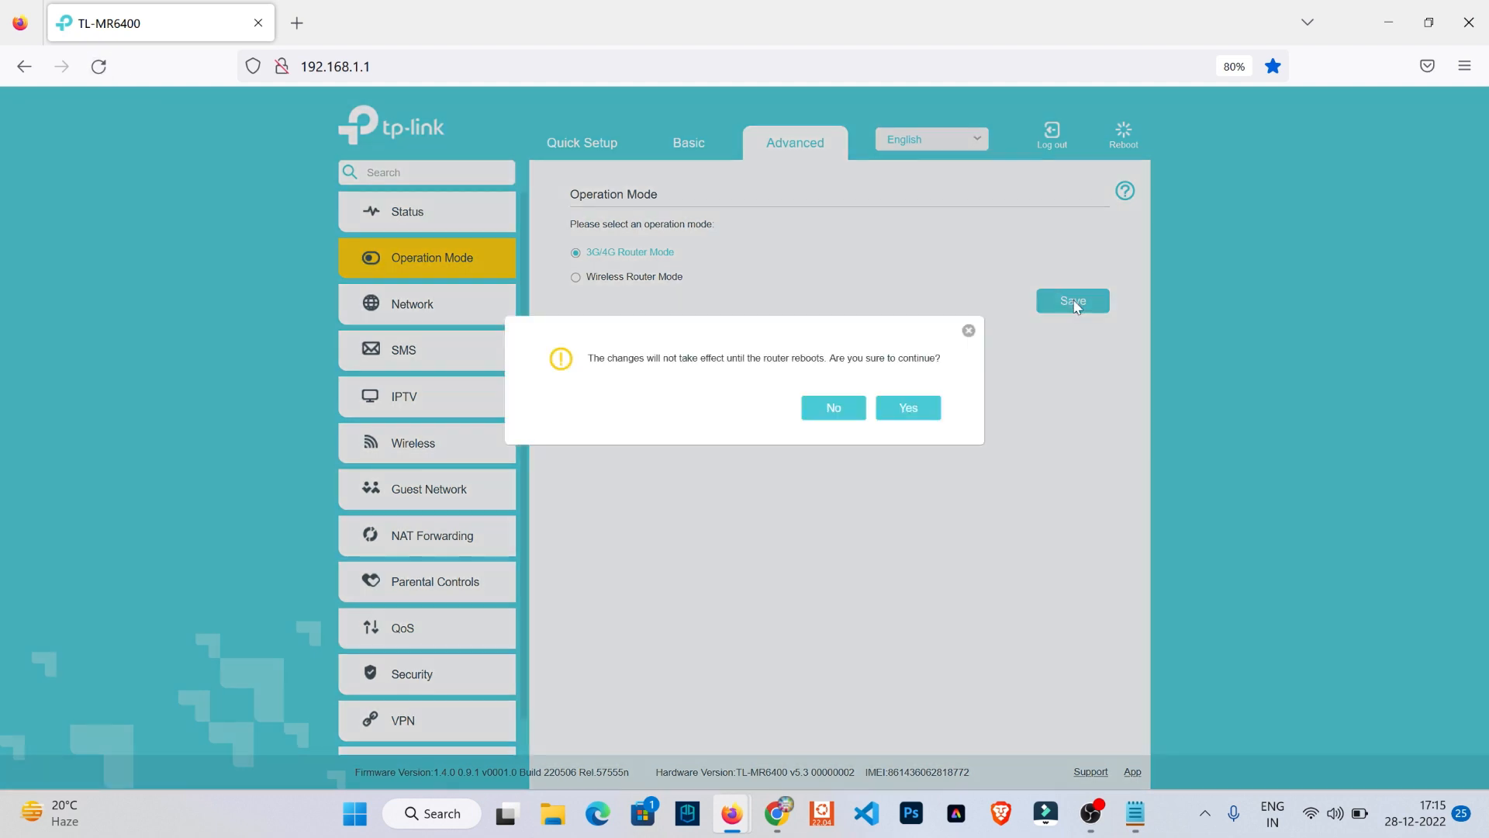
left_click(918, 410)
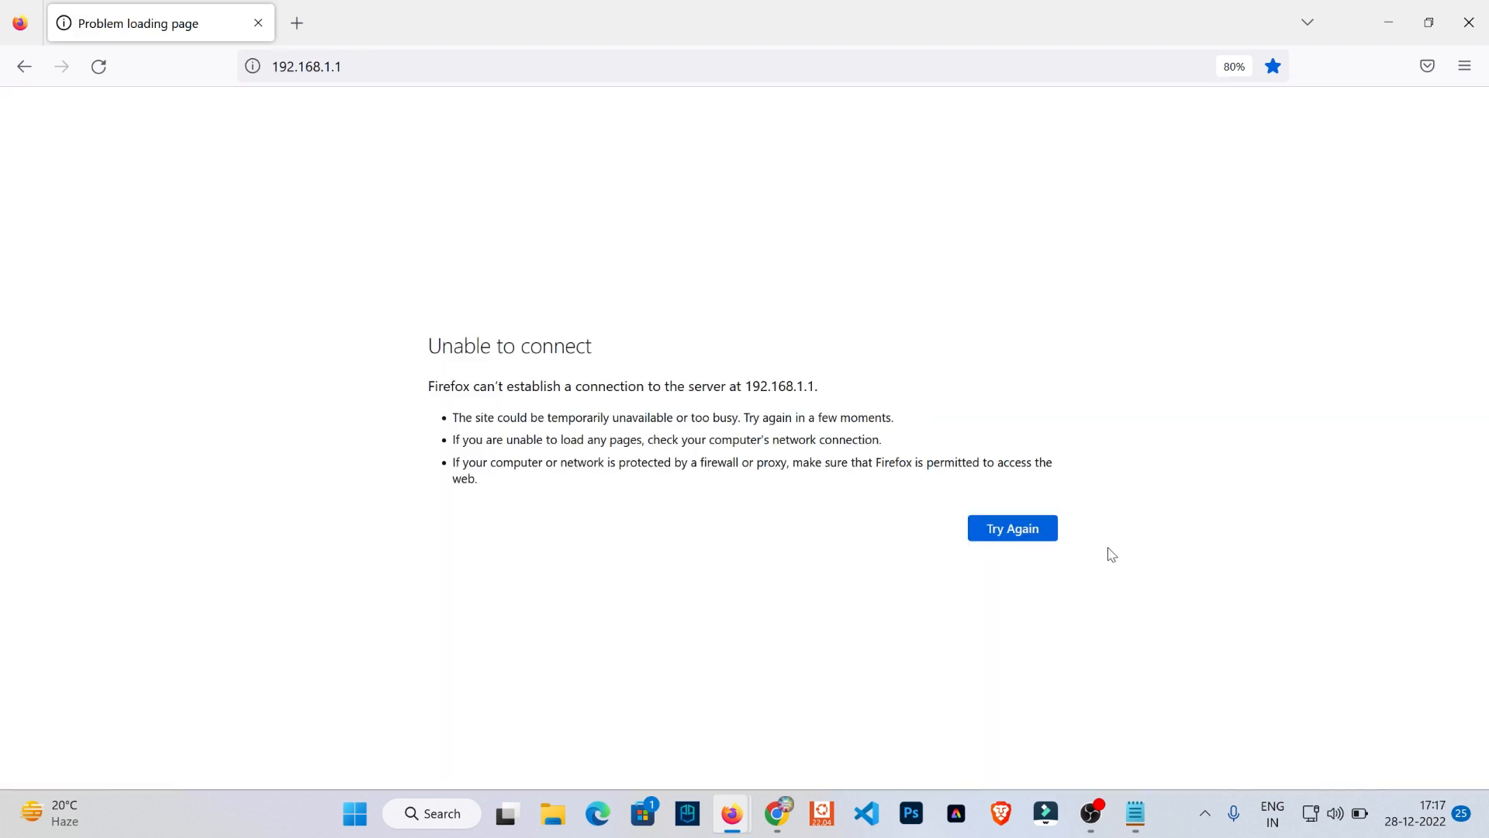
- Retry loading 192.168.1.1 until the router's login page appears, and log in with the prefilled password
left_click(1010, 538)
left_click(1016, 532)
left_click(1020, 538)
left_click(1013, 536)
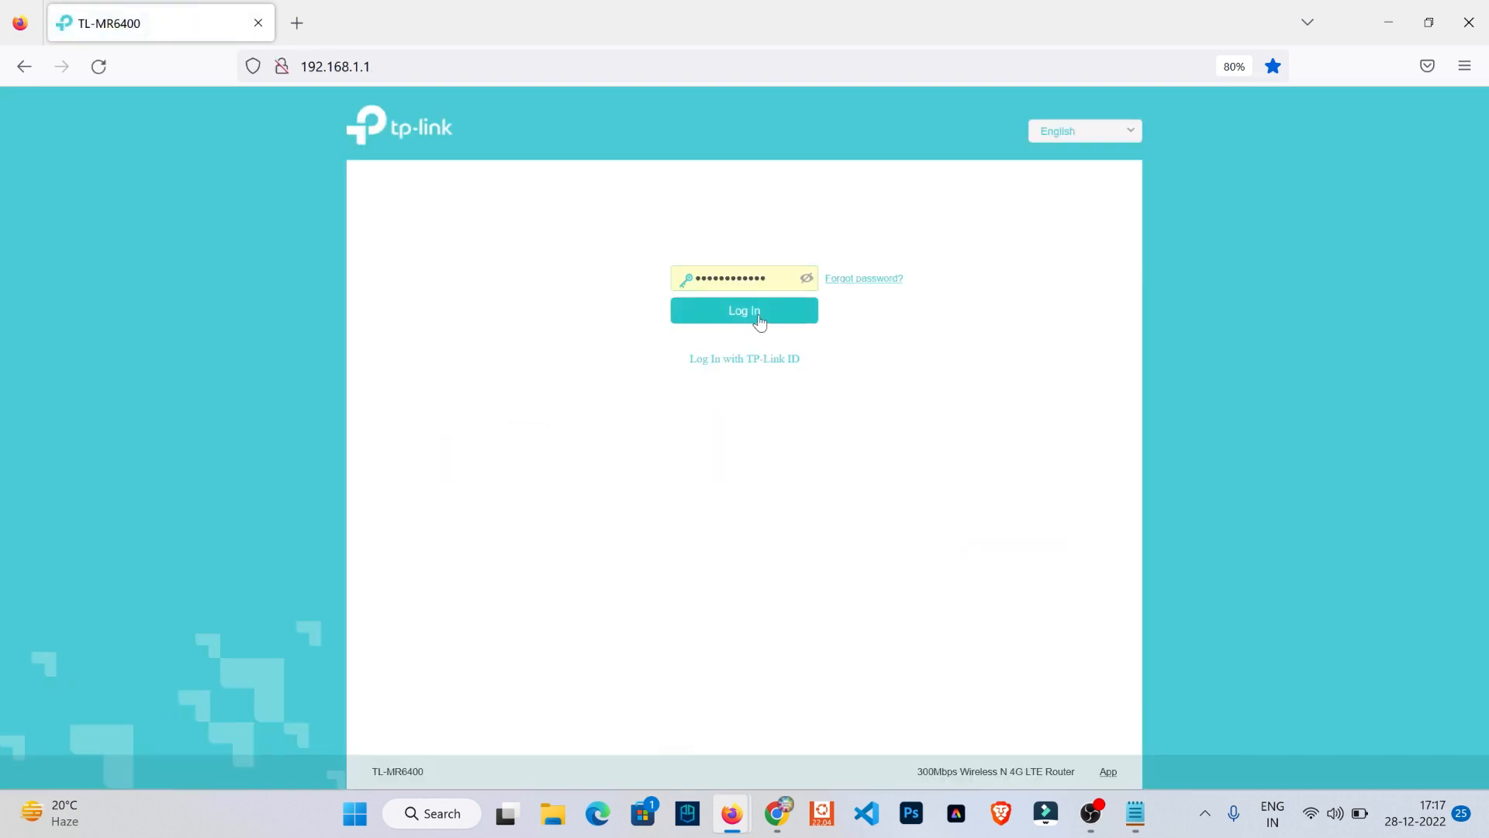
left_click(756, 314)
key("ctrl+t")
type("GOogle.com/")
key("Return")
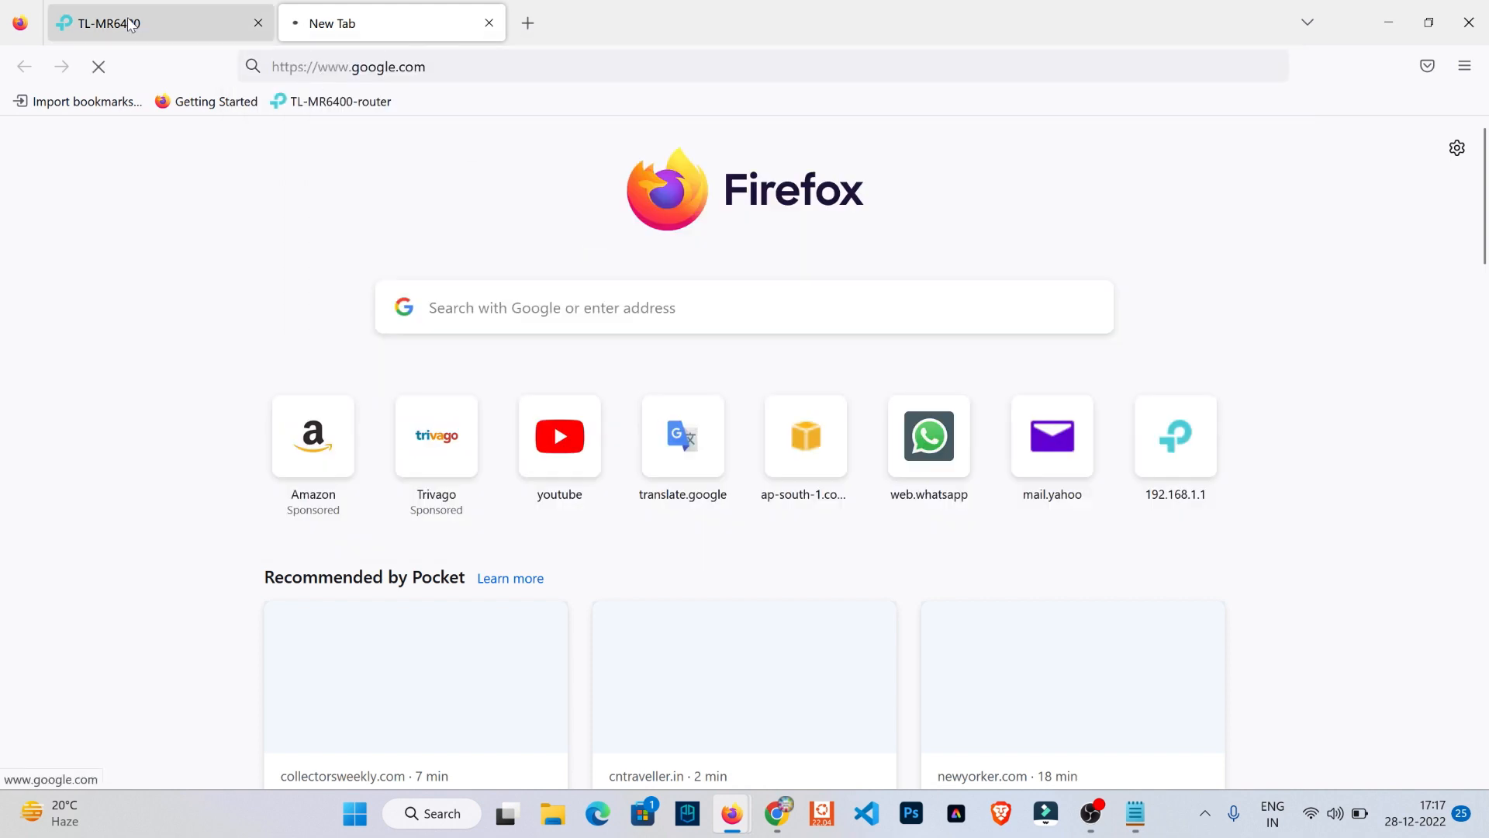
- Compare the DNS server on the router's network map with the address noted in Notepad
left_click(170, 23)
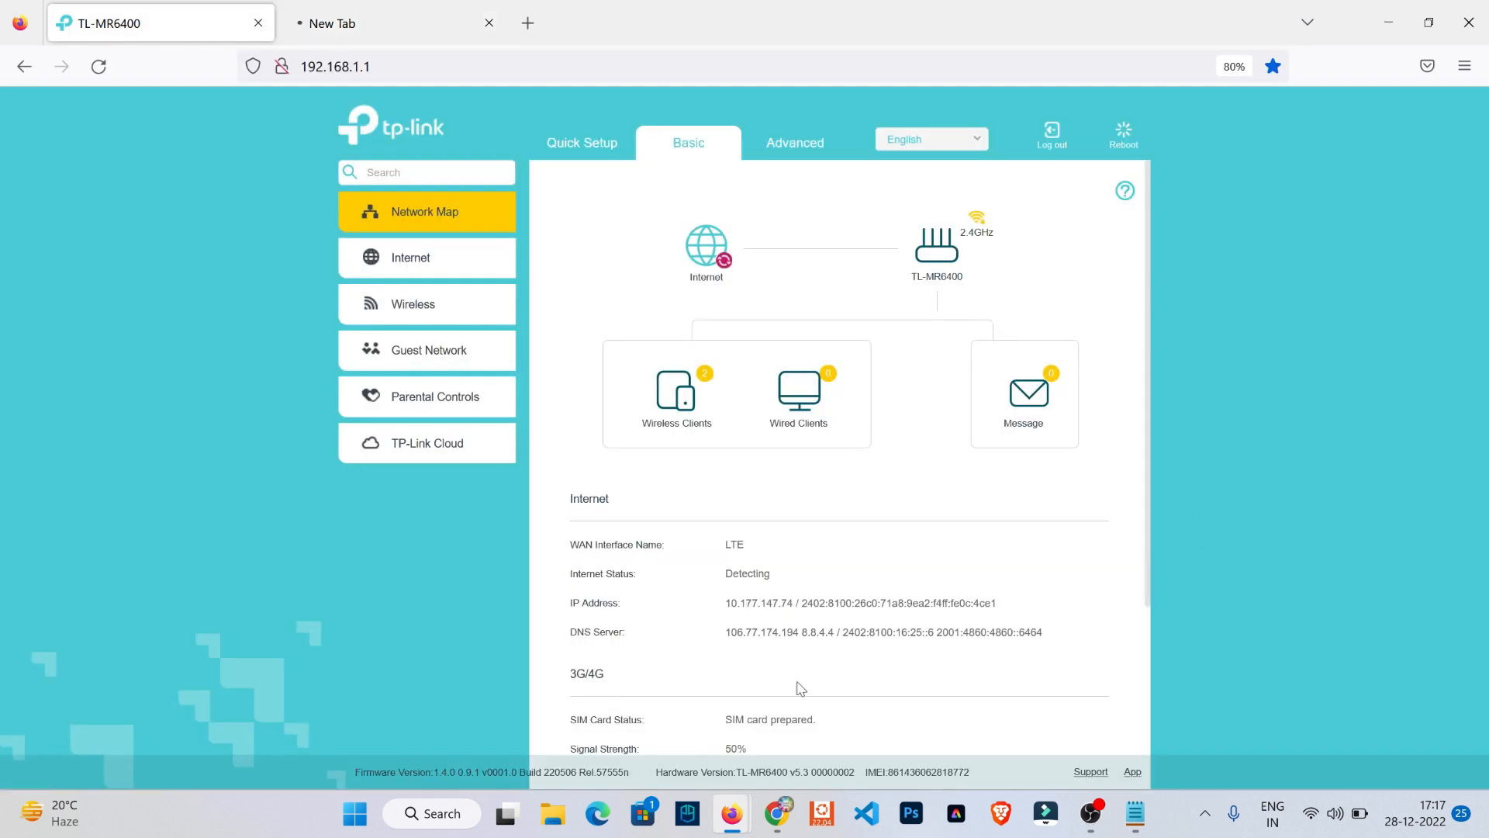
left_click(1135, 813)
left_click_drag(359, 216, 240, 216)
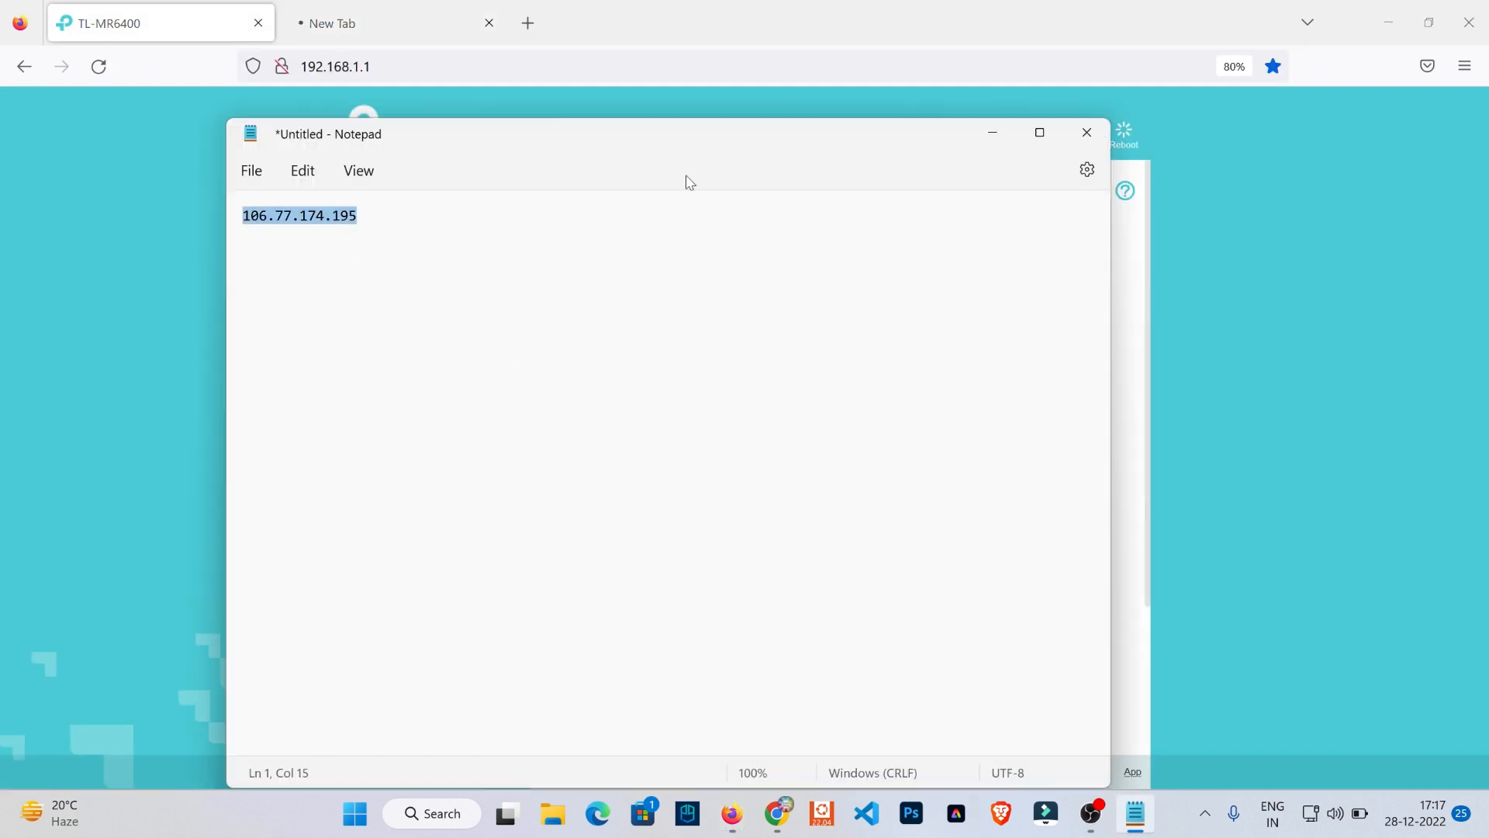
left_click(993, 132)
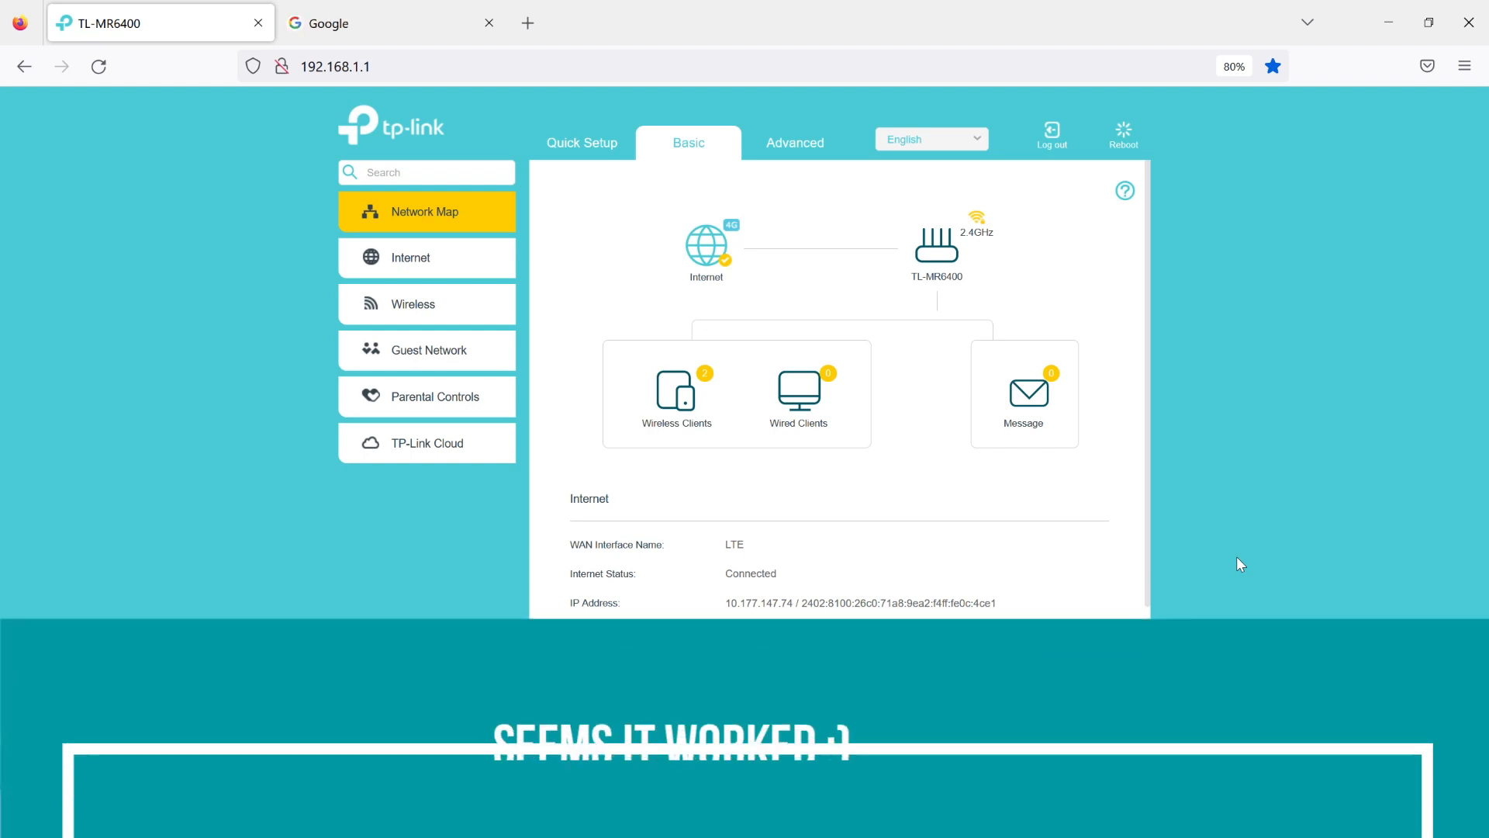
- Check the Google page and the computer's network status, and return to the router's network map
left_click(380, 39)
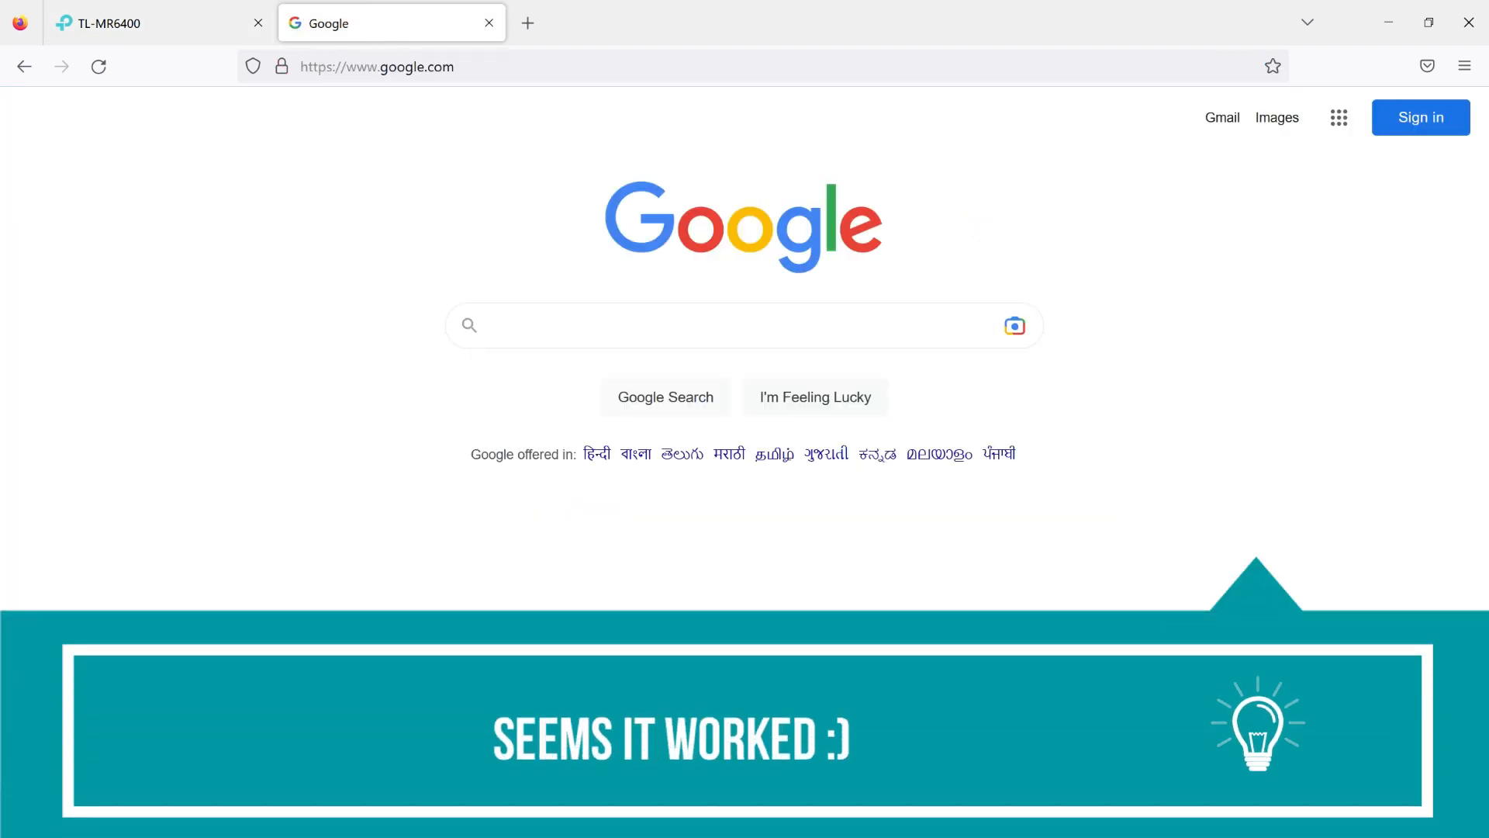
left_click(1335, 813)
left_click(835, 619)
key("ctrl+Tab")
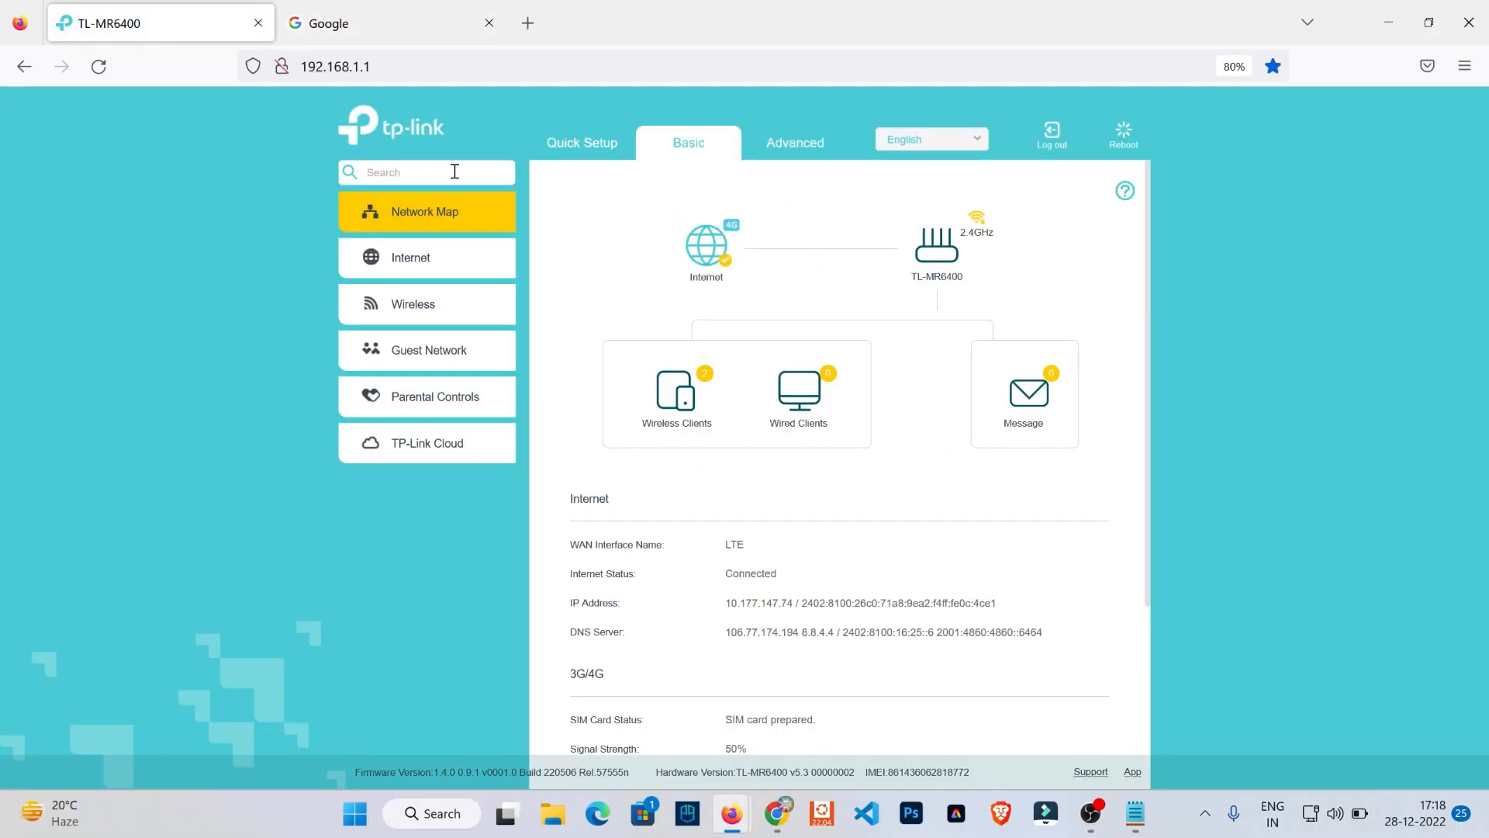
- Run Quick Setup with the (GMT+05:30) Madras, Kolkata, Mumbai, New Delhi time zone and existing wireless settings, up to the connection test
left_click(426, 257)
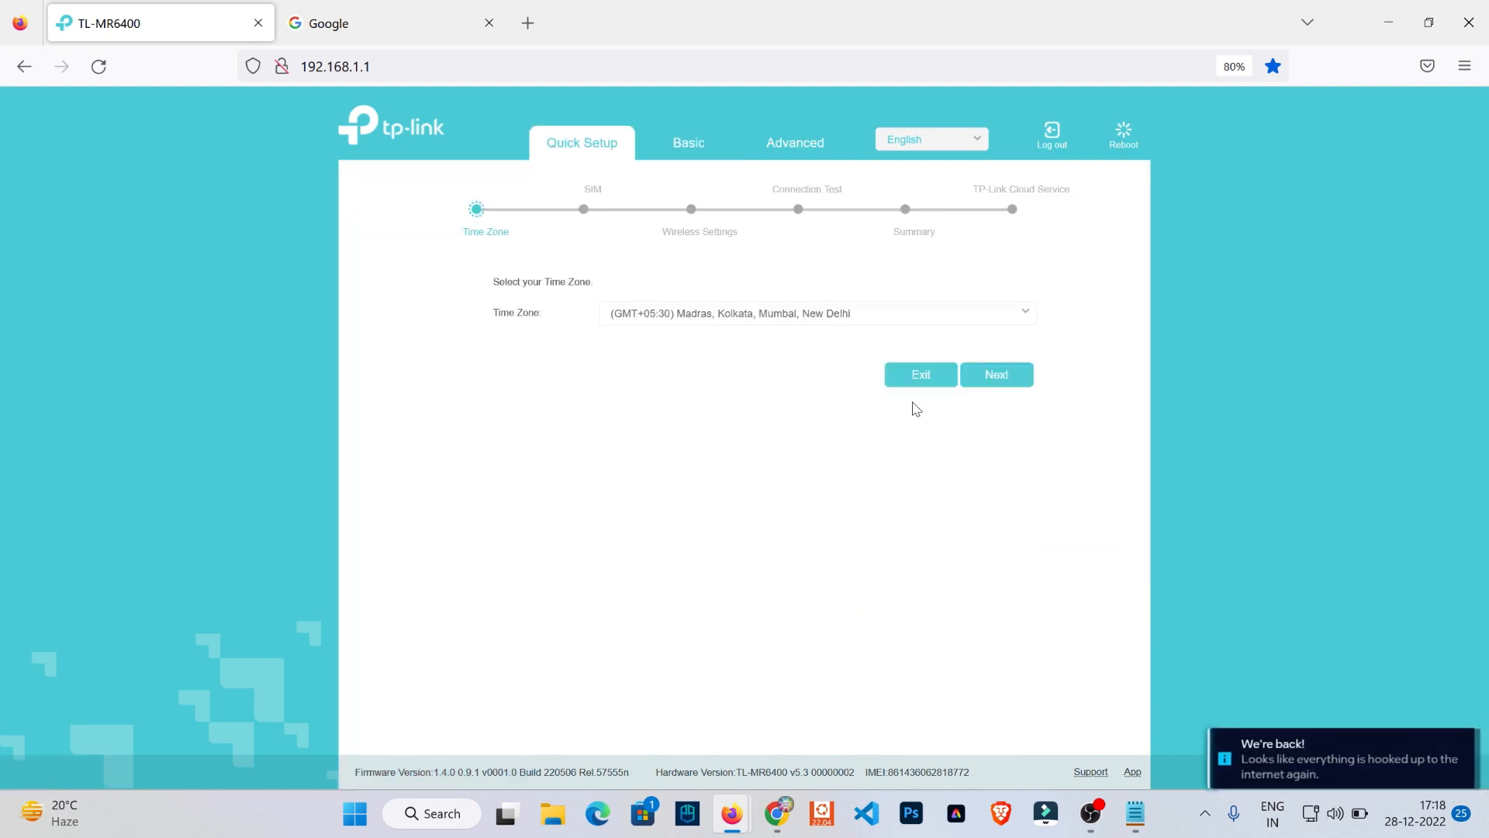
left_click(1025, 312)
left_click(1008, 313)
left_click(978, 381)
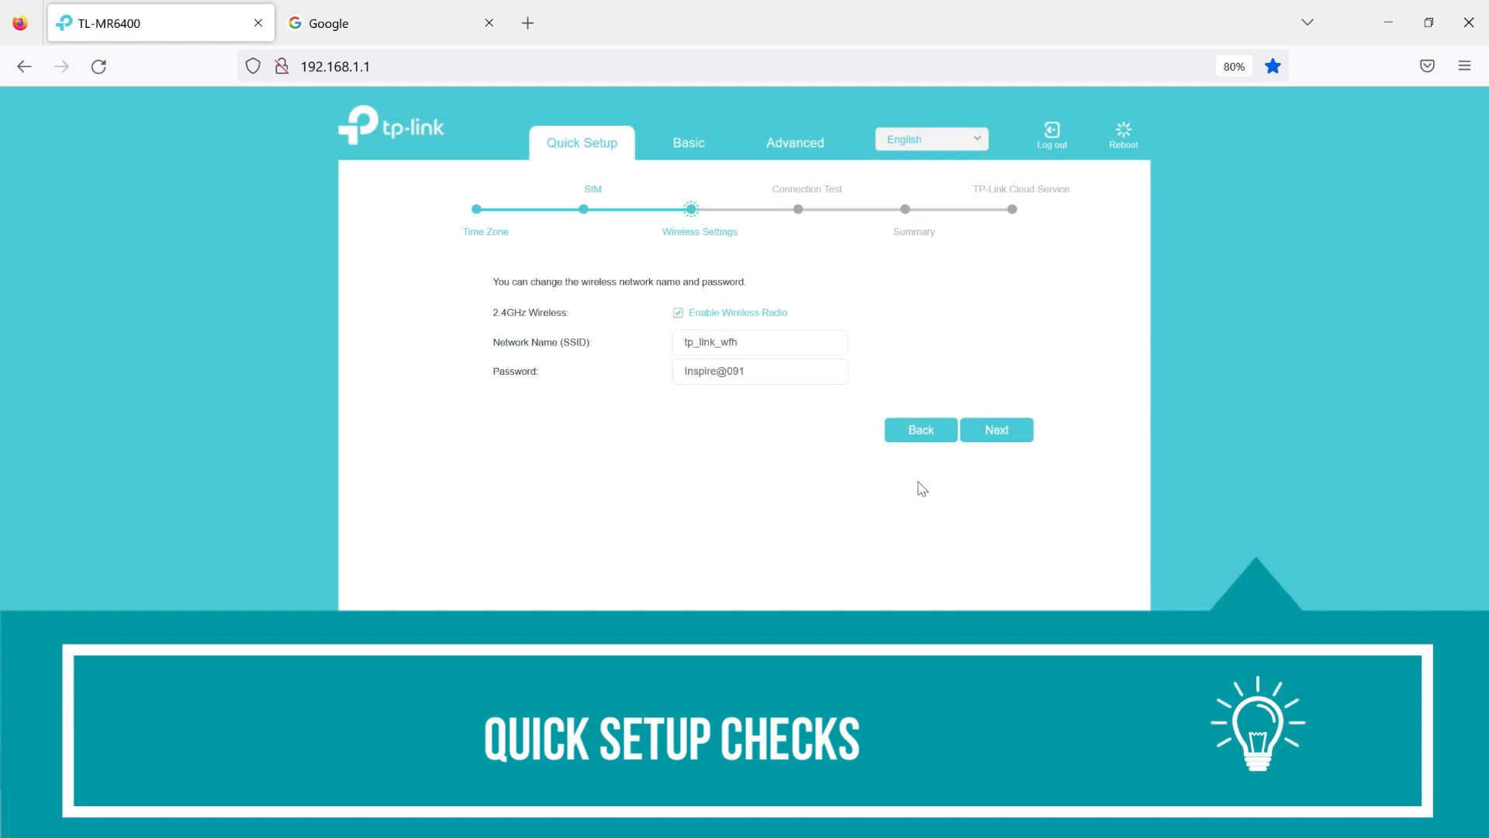
left_click(997, 429)
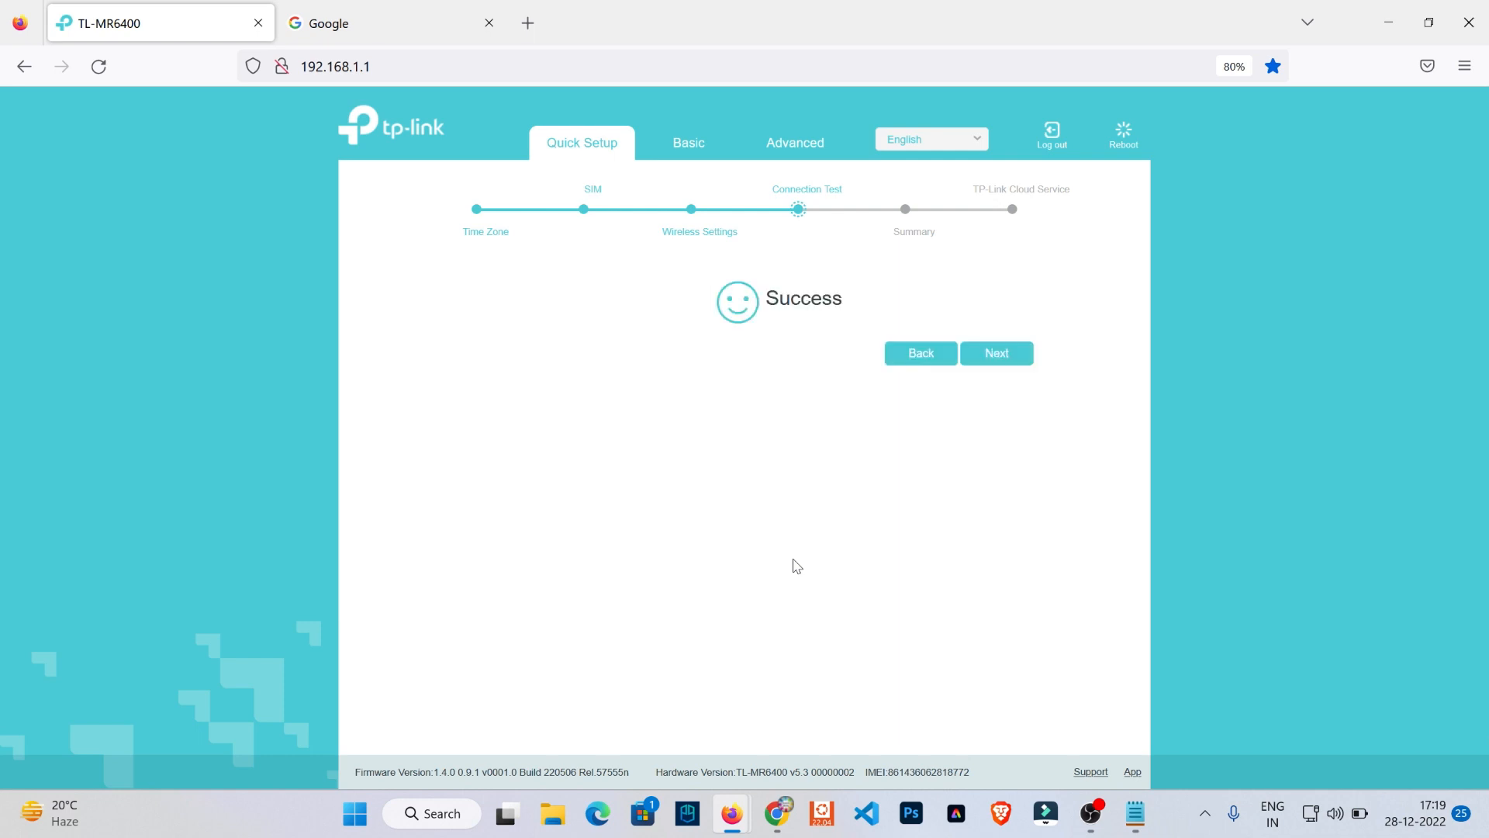
- Continue past the connection test and settings summary, and finish Quick Setup by postponing the TP-Link Cloud login
left_click(996, 356)
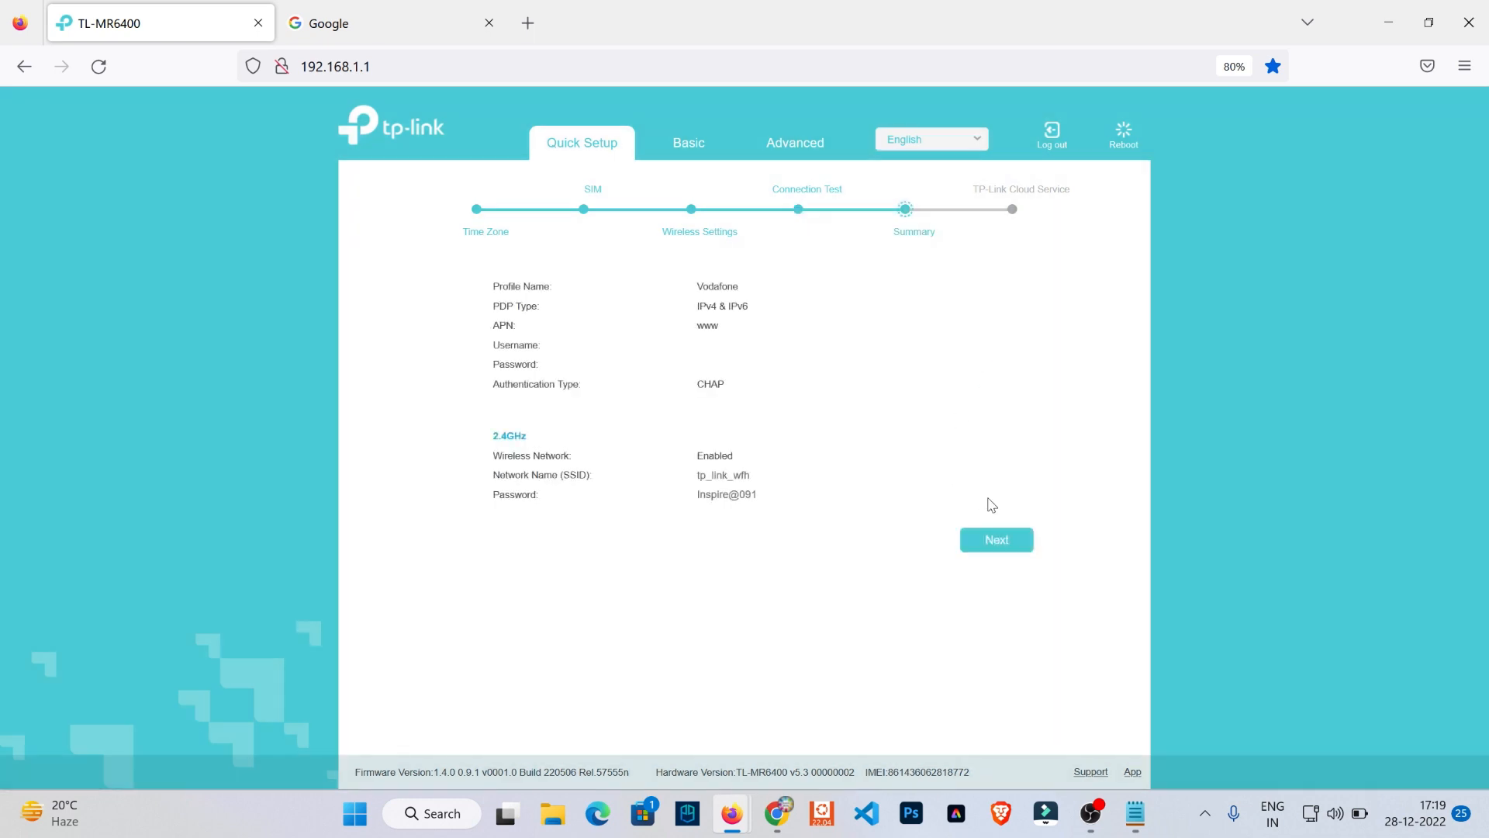
left_click(997, 543)
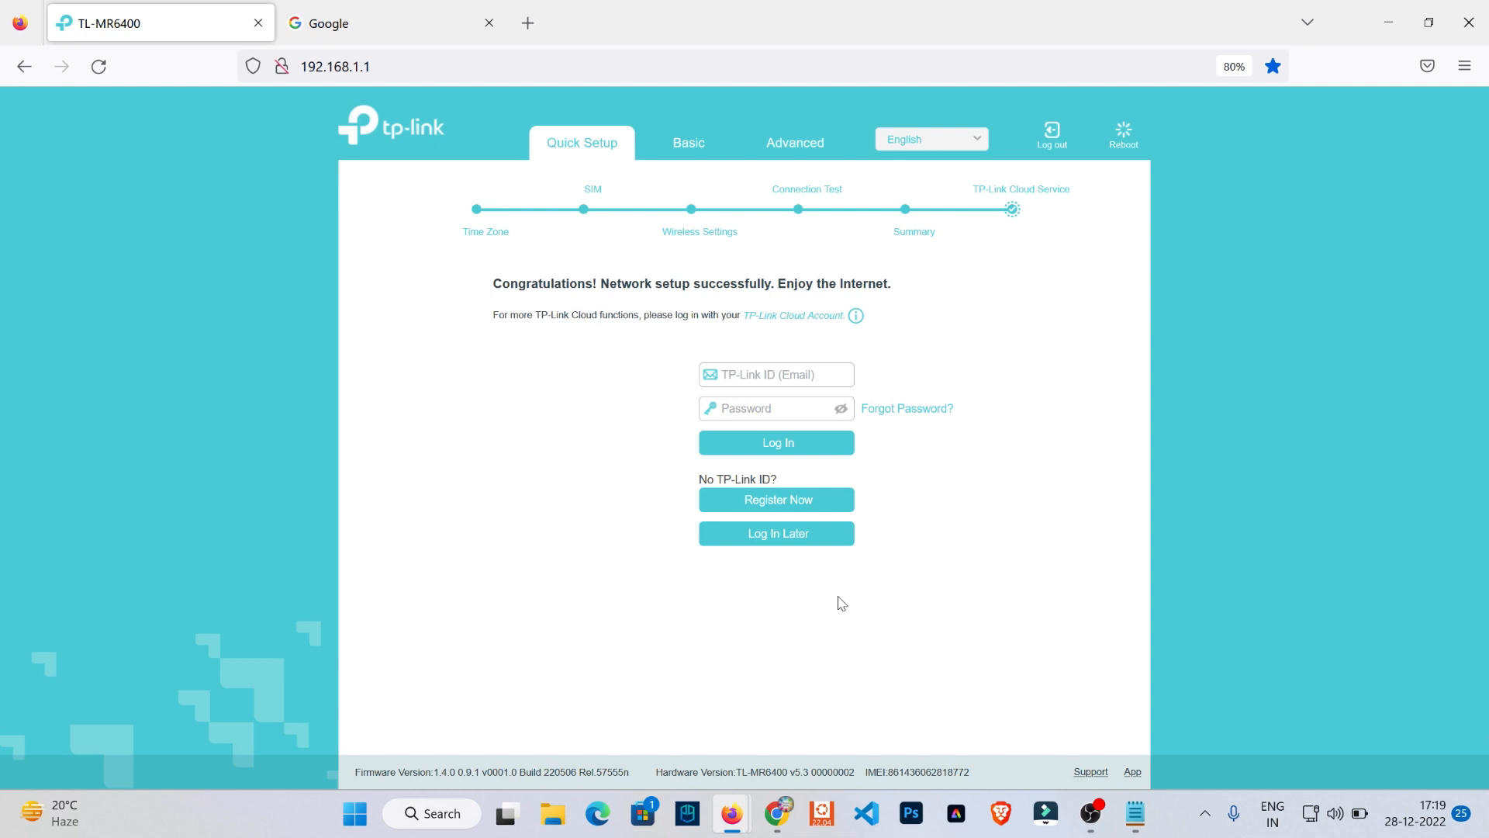
left_click(784, 539)
left_click(999, 430)
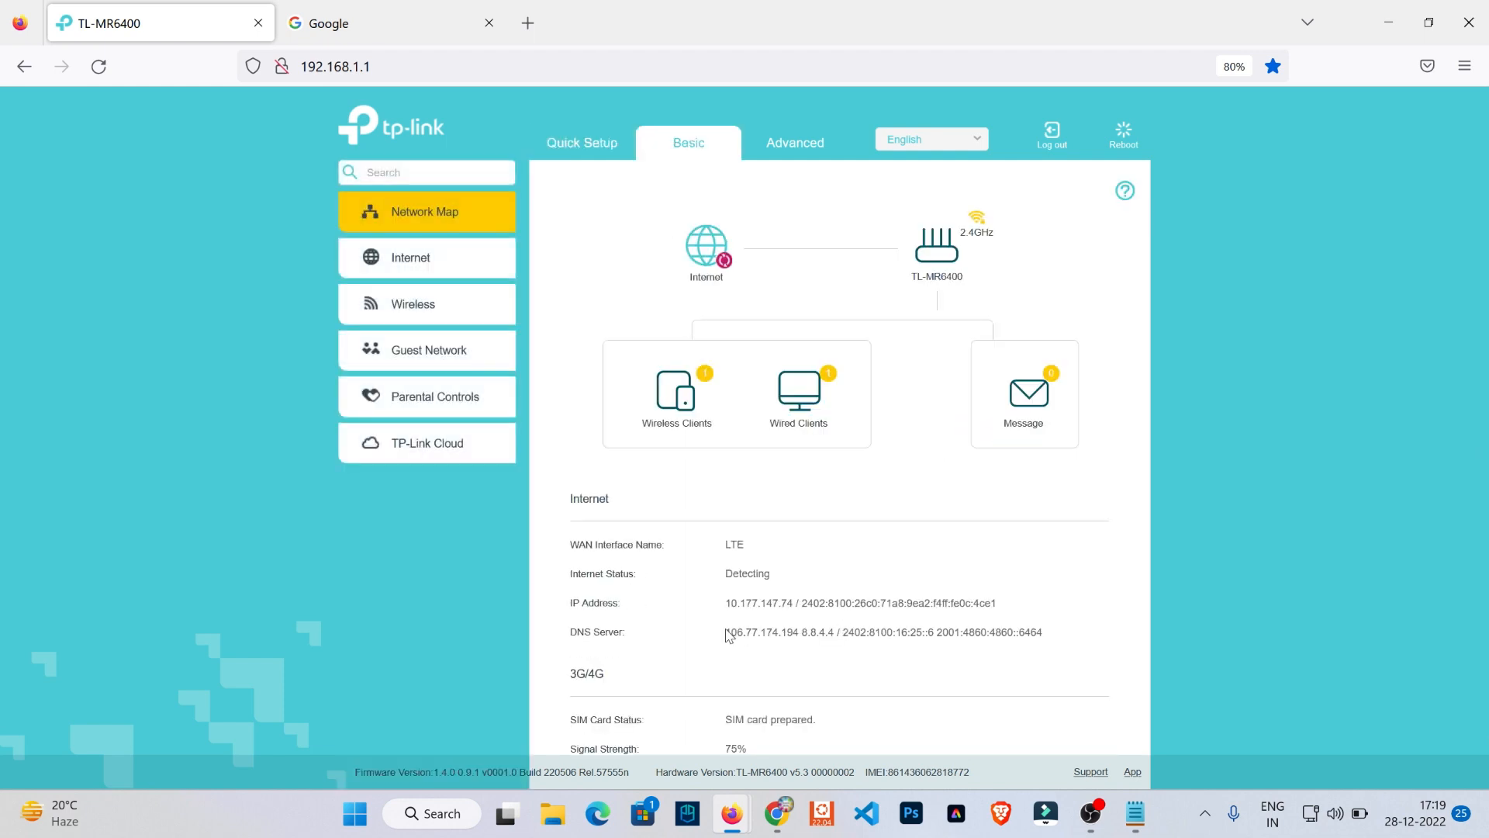
- Highlight the first DNS server address on the network map and view the Parental Controls settings
left_click_drag(727, 634, 868, 696)
left_click(763, 653)
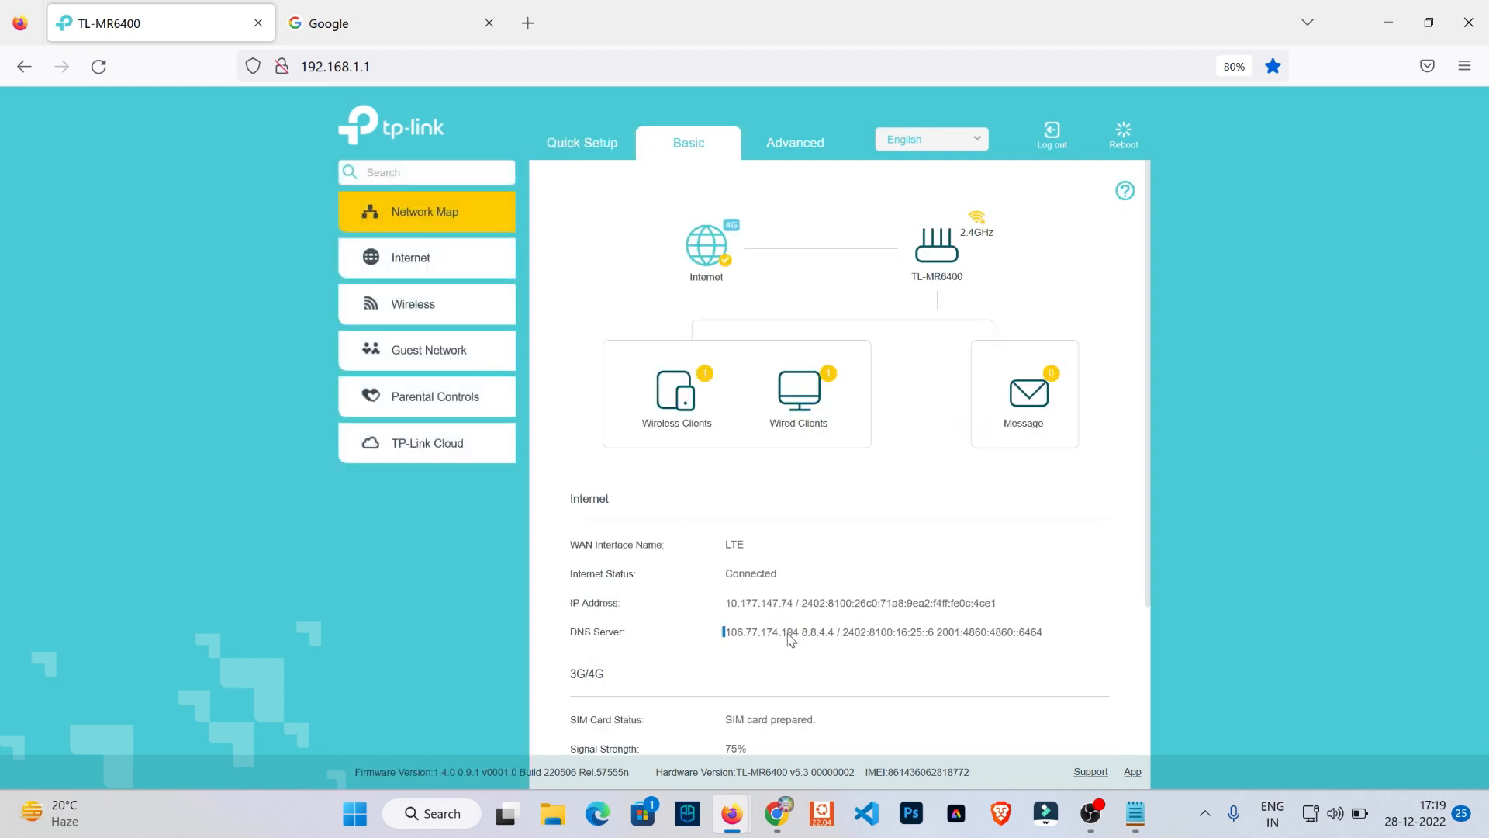
left_click_drag(725, 635, 799, 636)
left_click(431, 396)
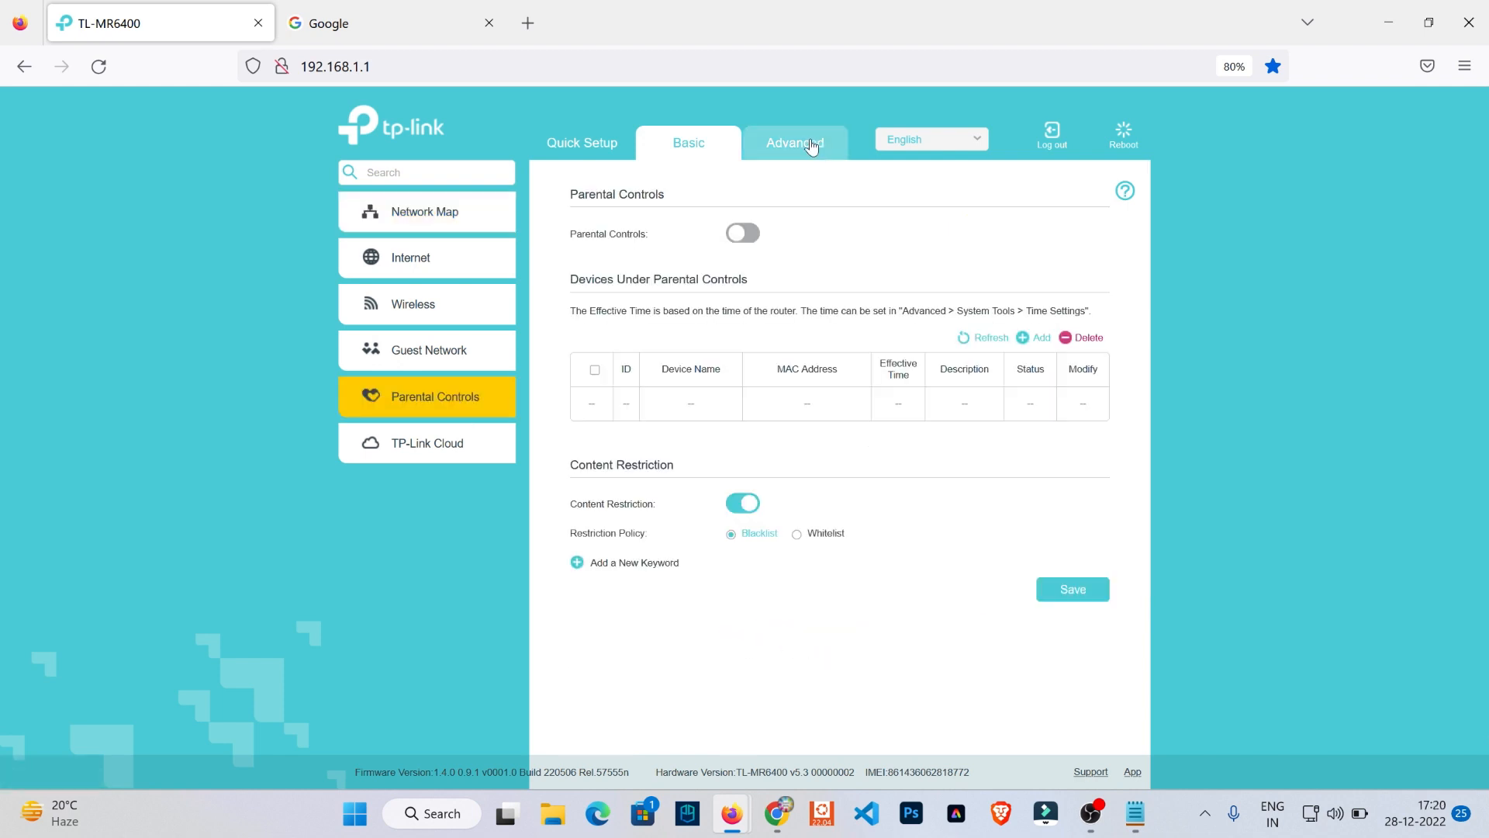
- Review the advanced Wireless pages: Wireless Settings, WPS, Wireless Schedule, Statistics and Advanced Settings
left_click(811, 147)
left_click(411, 392)
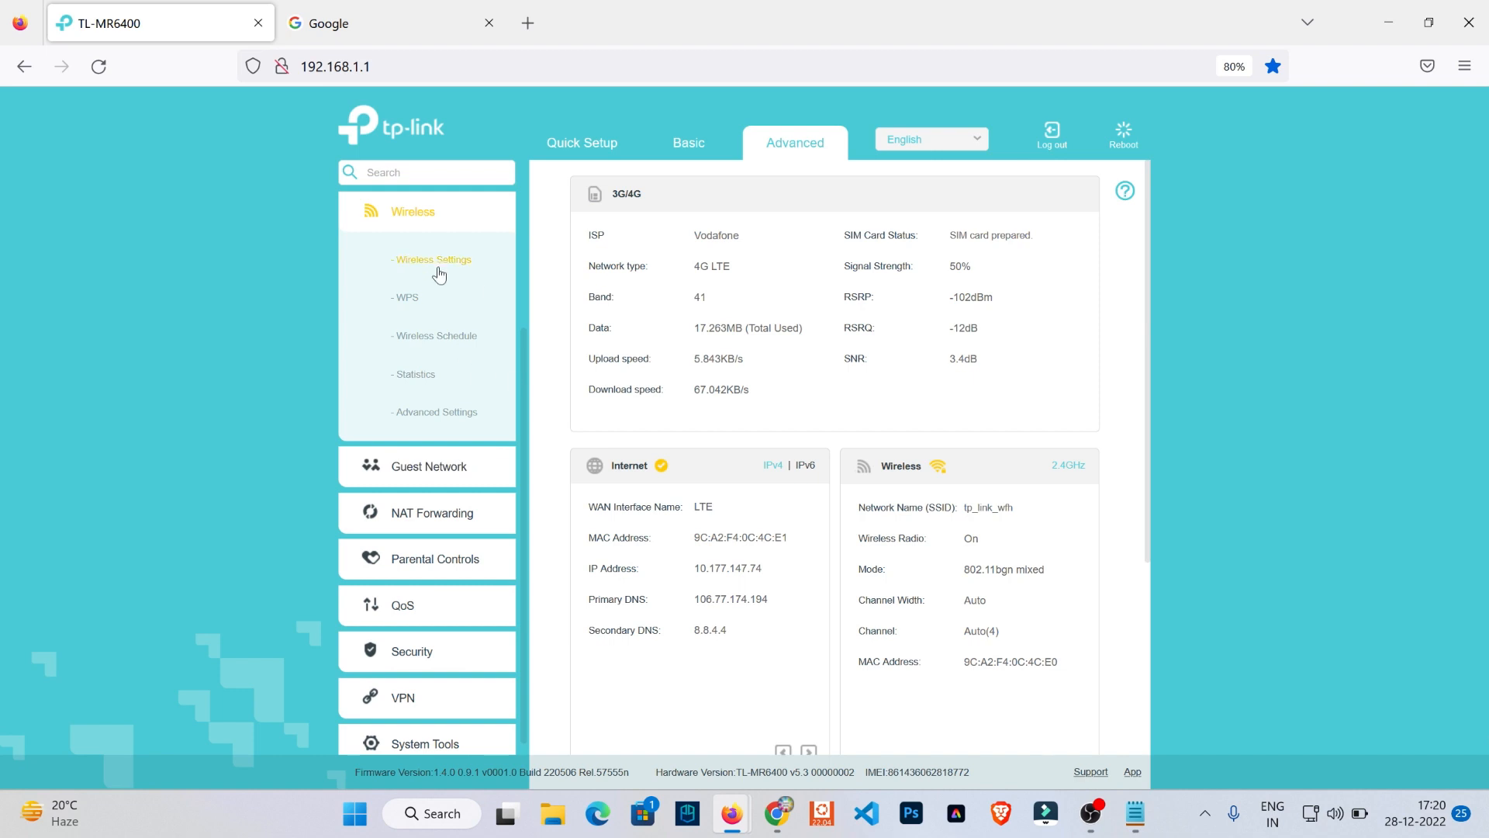
left_click(439, 275)
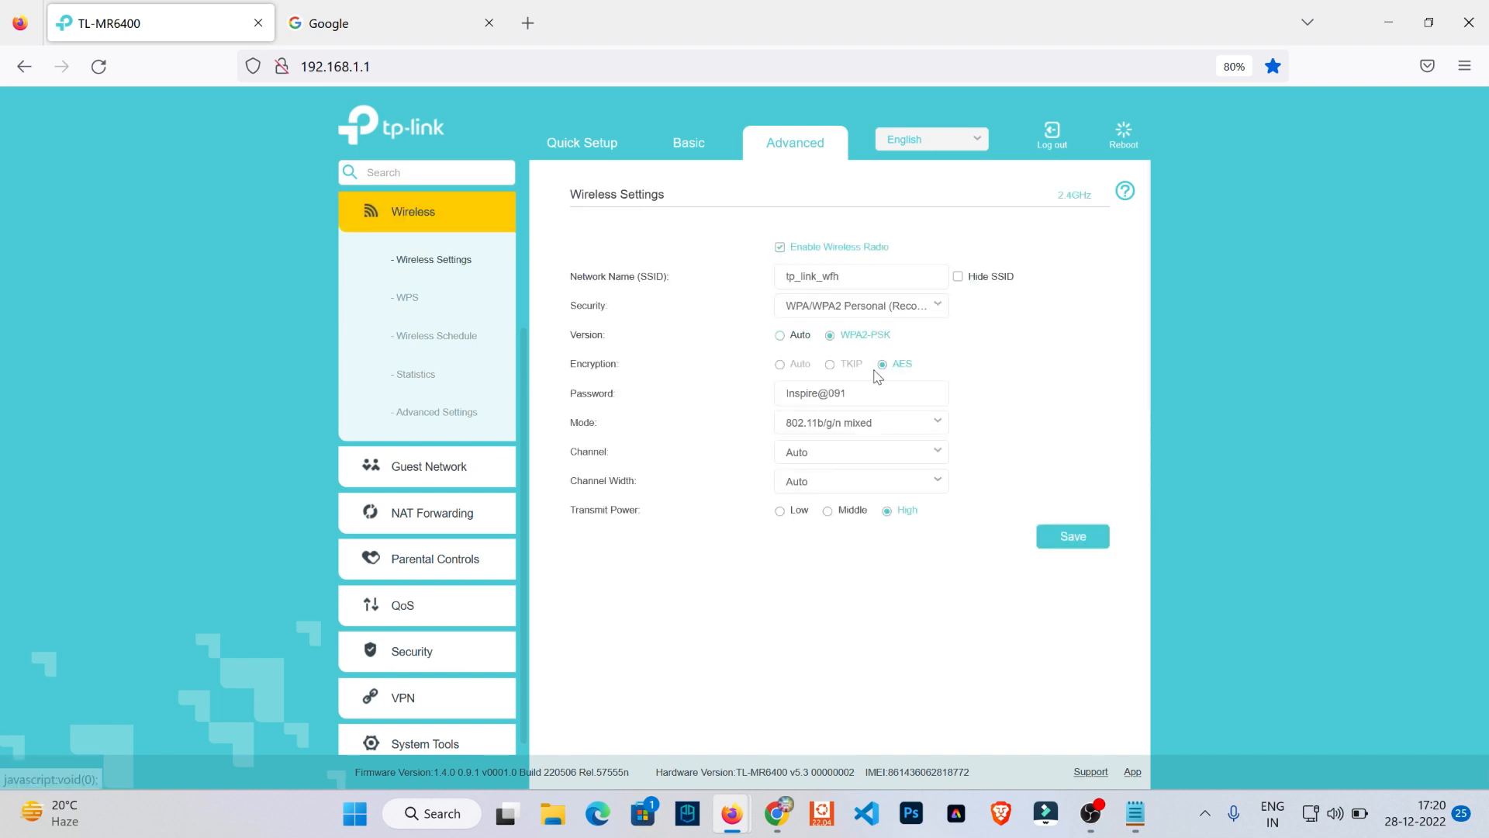
left_click(423, 309)
left_click(429, 338)
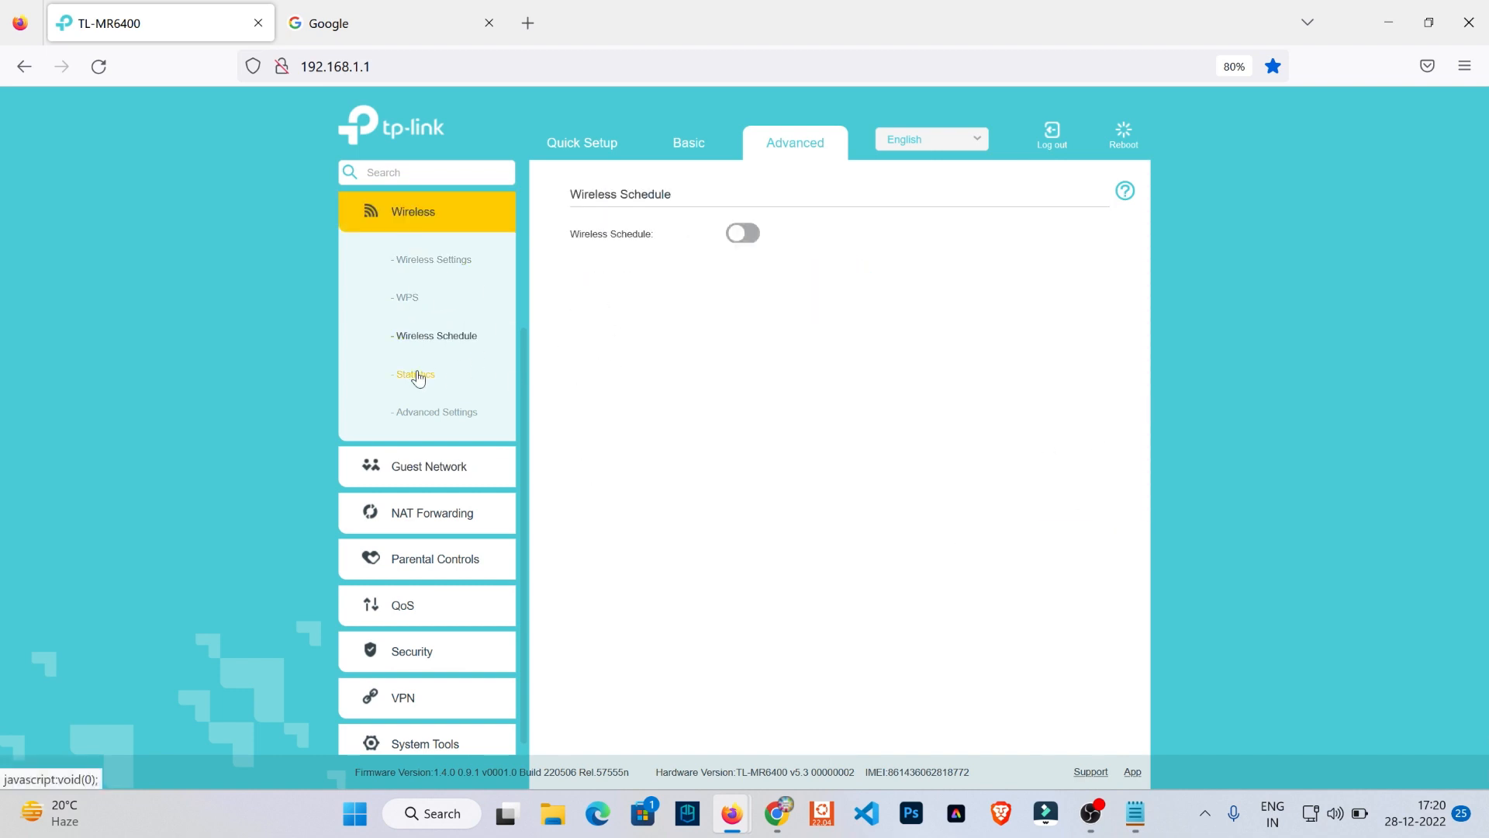
left_click(419, 375)
left_click(440, 412)
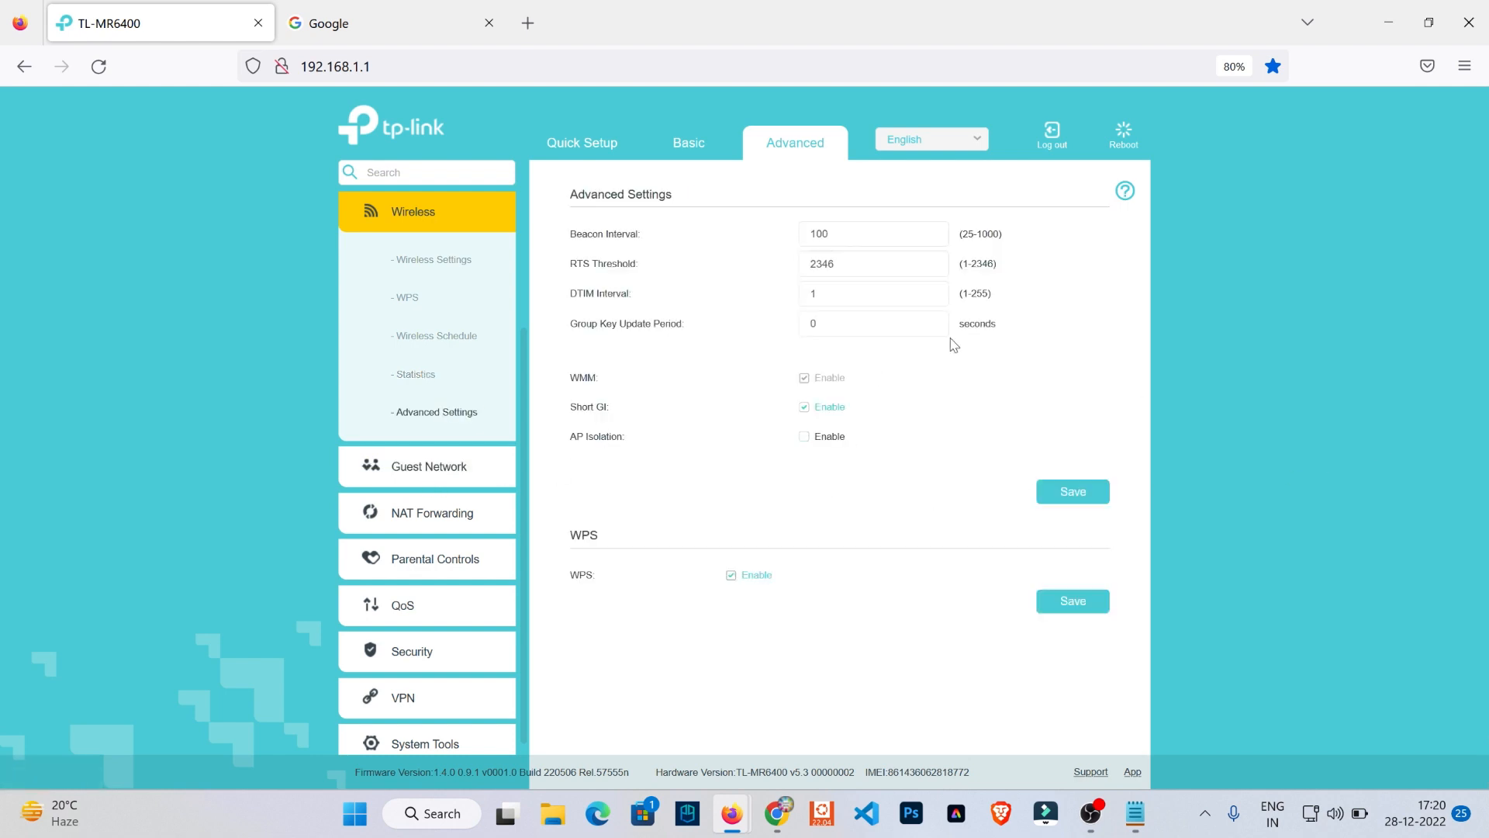
- Return to the advanced Status page and open the Network section's Internet settings to review the WAN interface
left_click(797, 161)
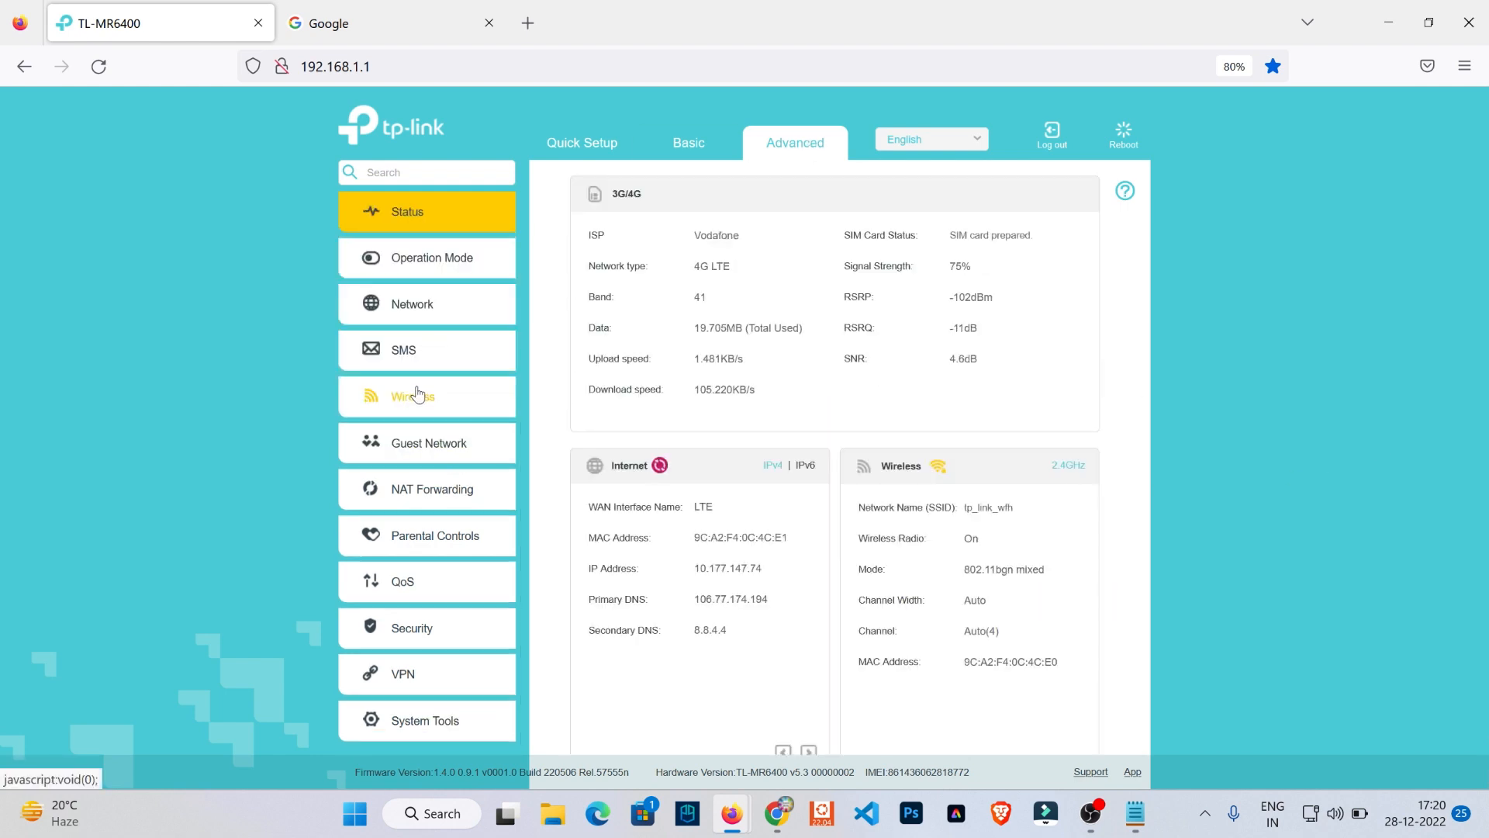
left_click(421, 308)
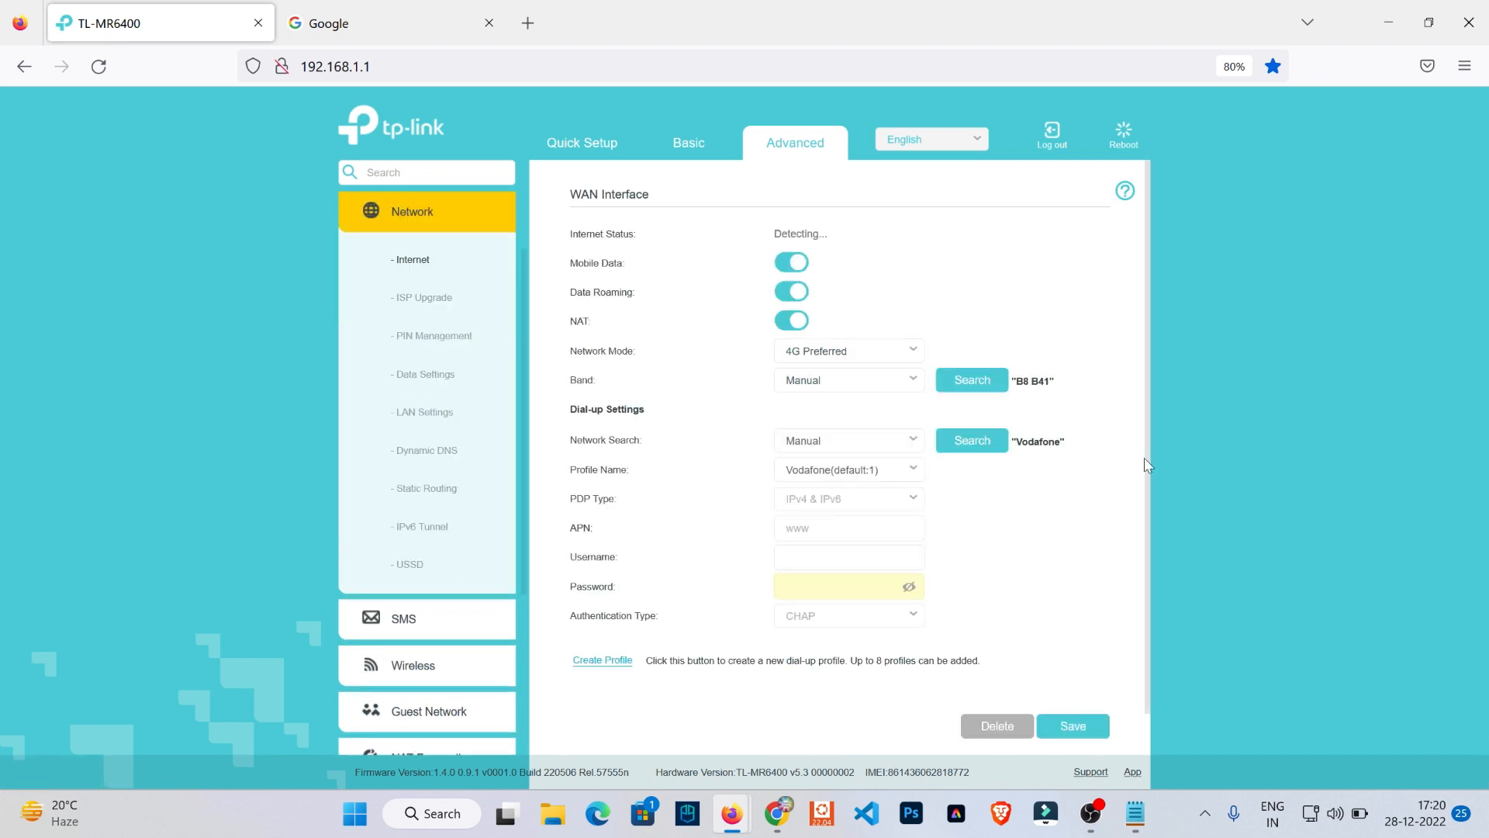
- Review the Network section's ISP Upgrade, PIN Management and Data Settings pages, and open LAN Settings
left_click(426, 299)
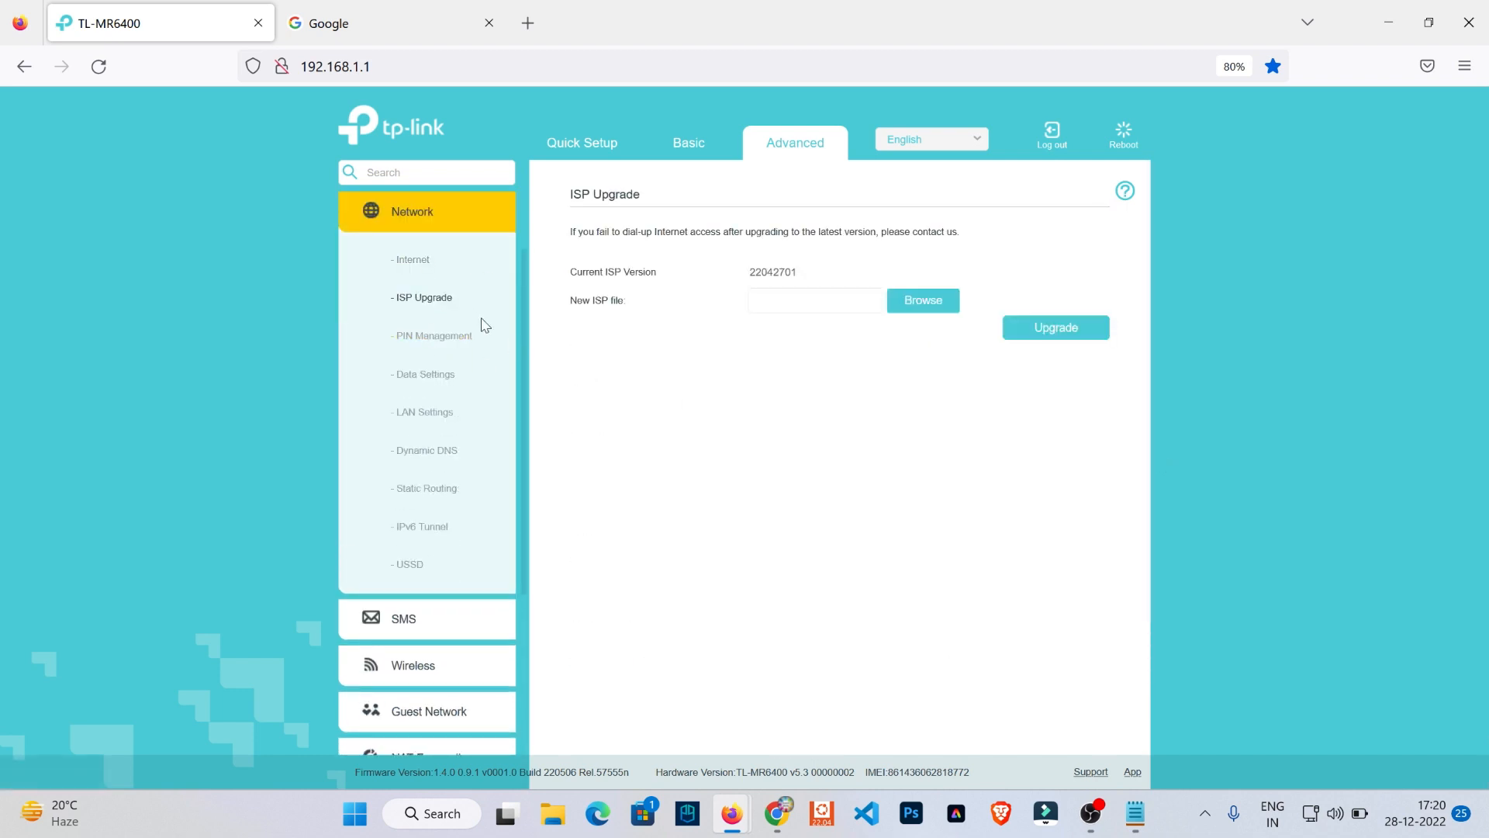
left_click(436, 335)
left_click(433, 373)
left_click(425, 412)
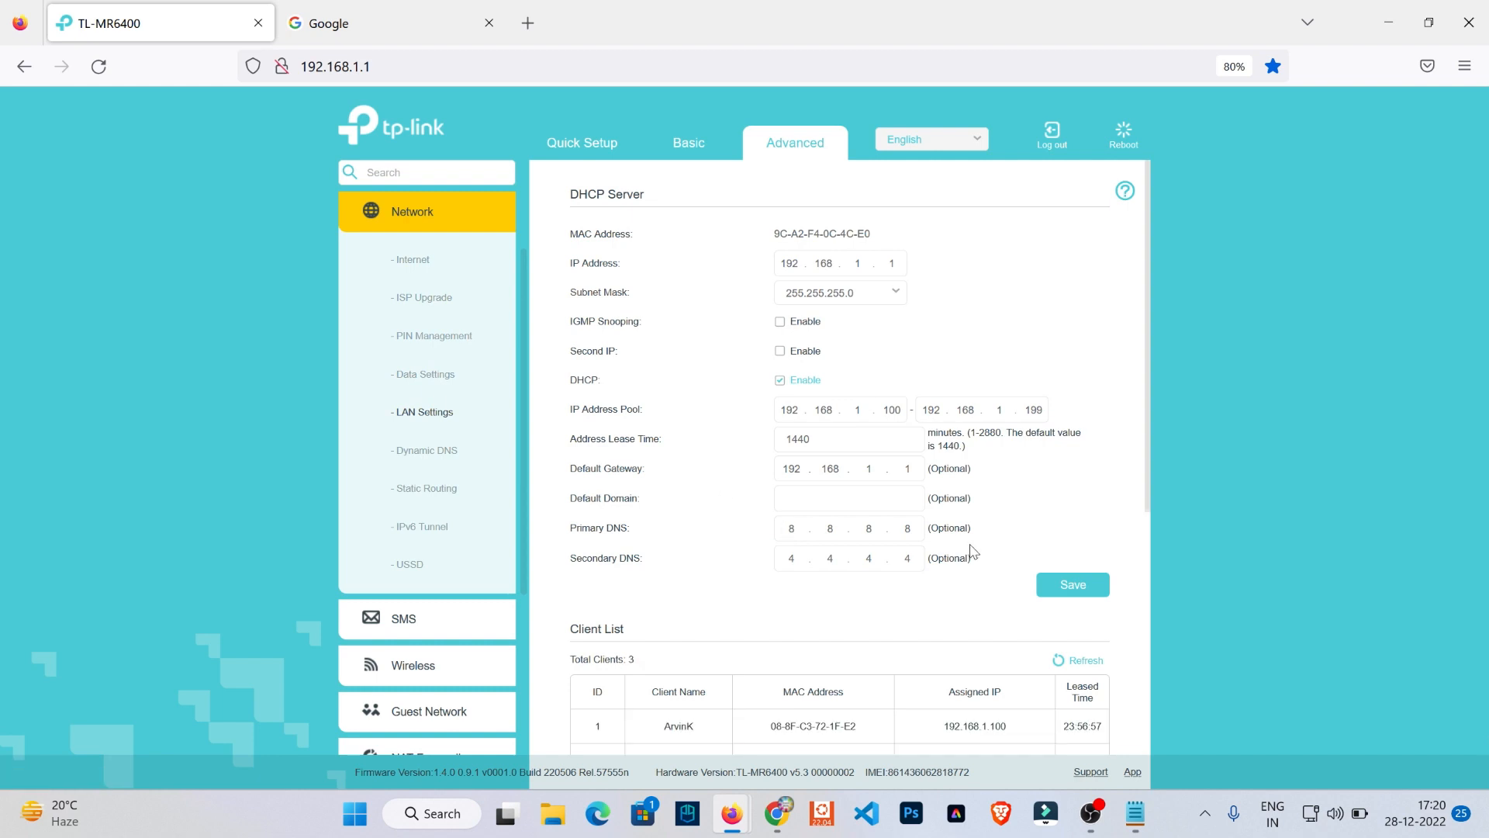
- Set the DHCP server's Primary DNS to 106.77.174.194, consulting the address noted in Notepad
left_click_drag(976, 552, 913, 527)
left_click(913, 527)
key("BackSpace")
left_click(1136, 813)
left_click(1136, 813)
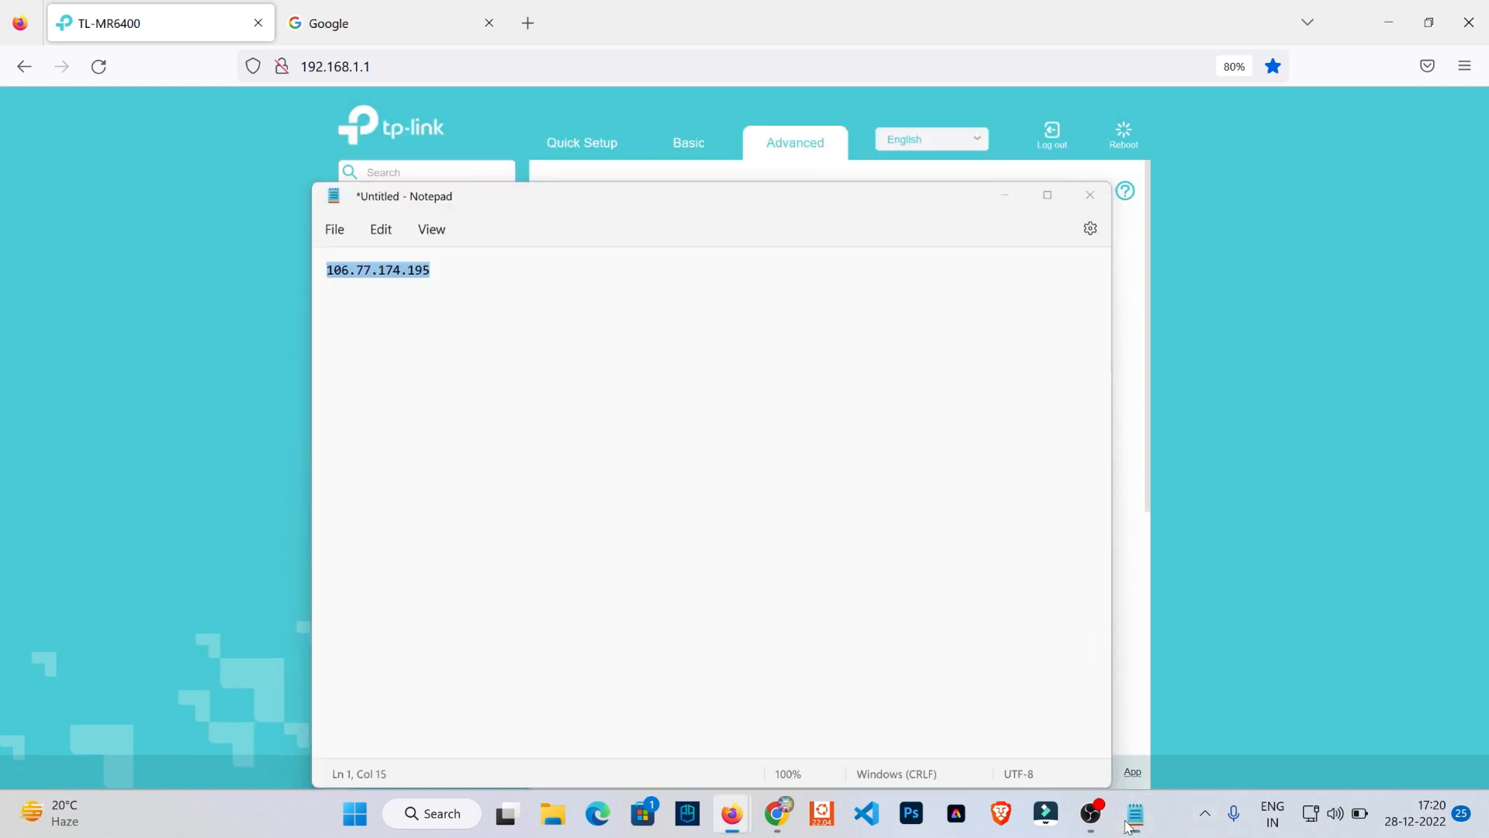
type("106 . . .")
key("alt+Tab")
key("alt+Tab")
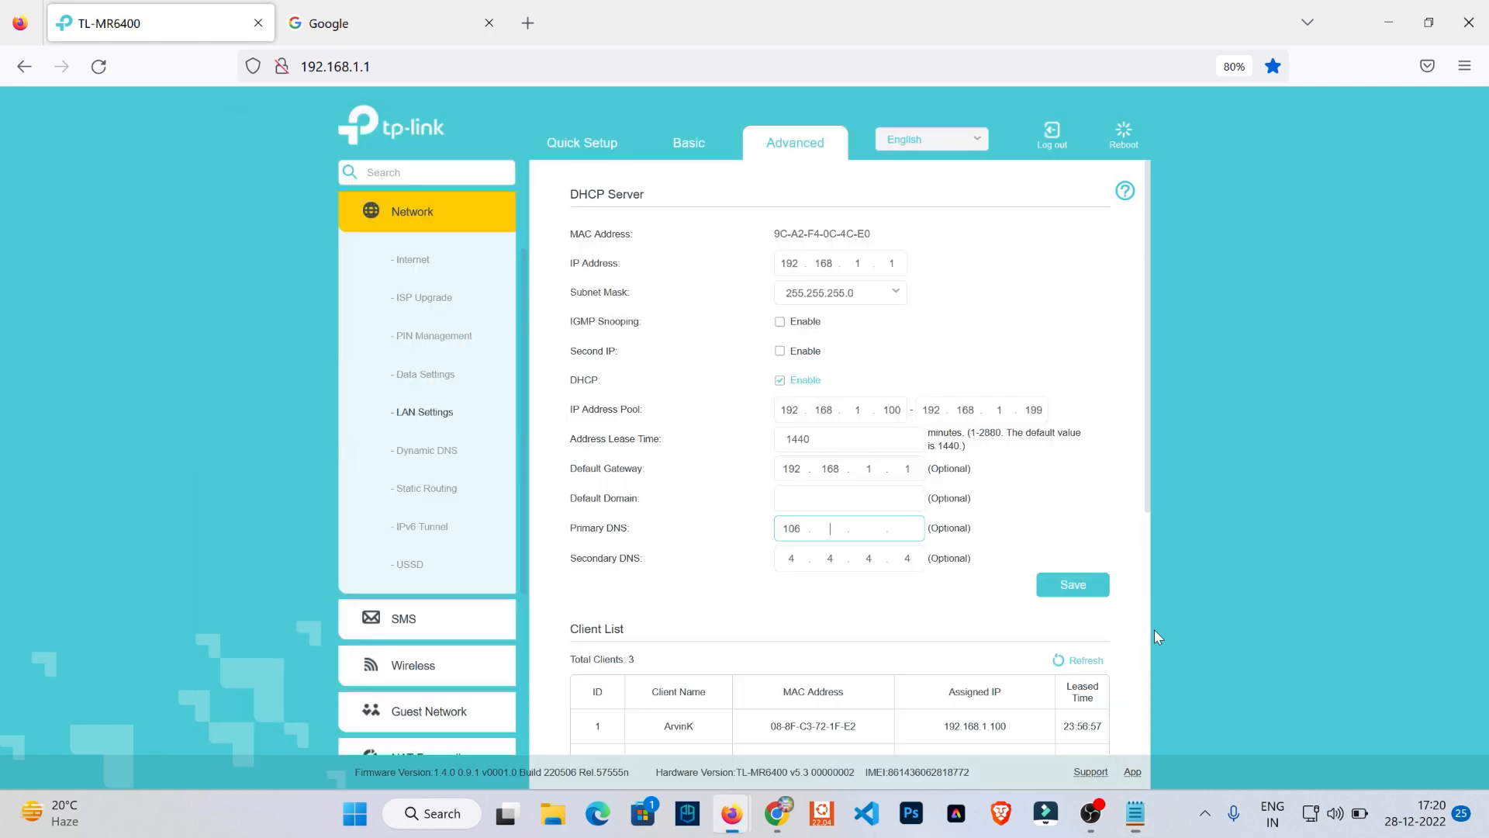
type("77")
key("alt+Tab")
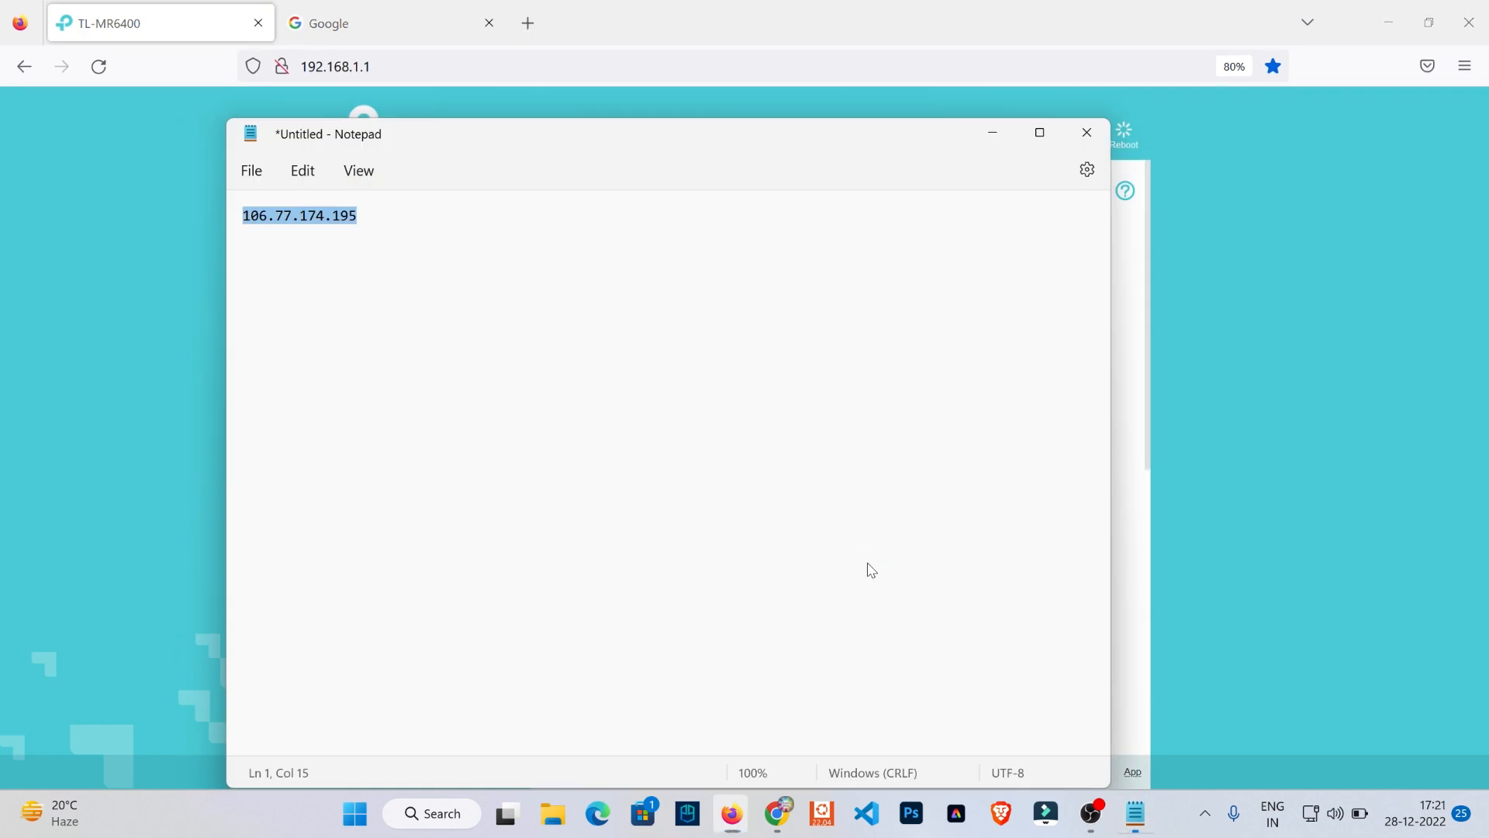
key("alt+Tab")
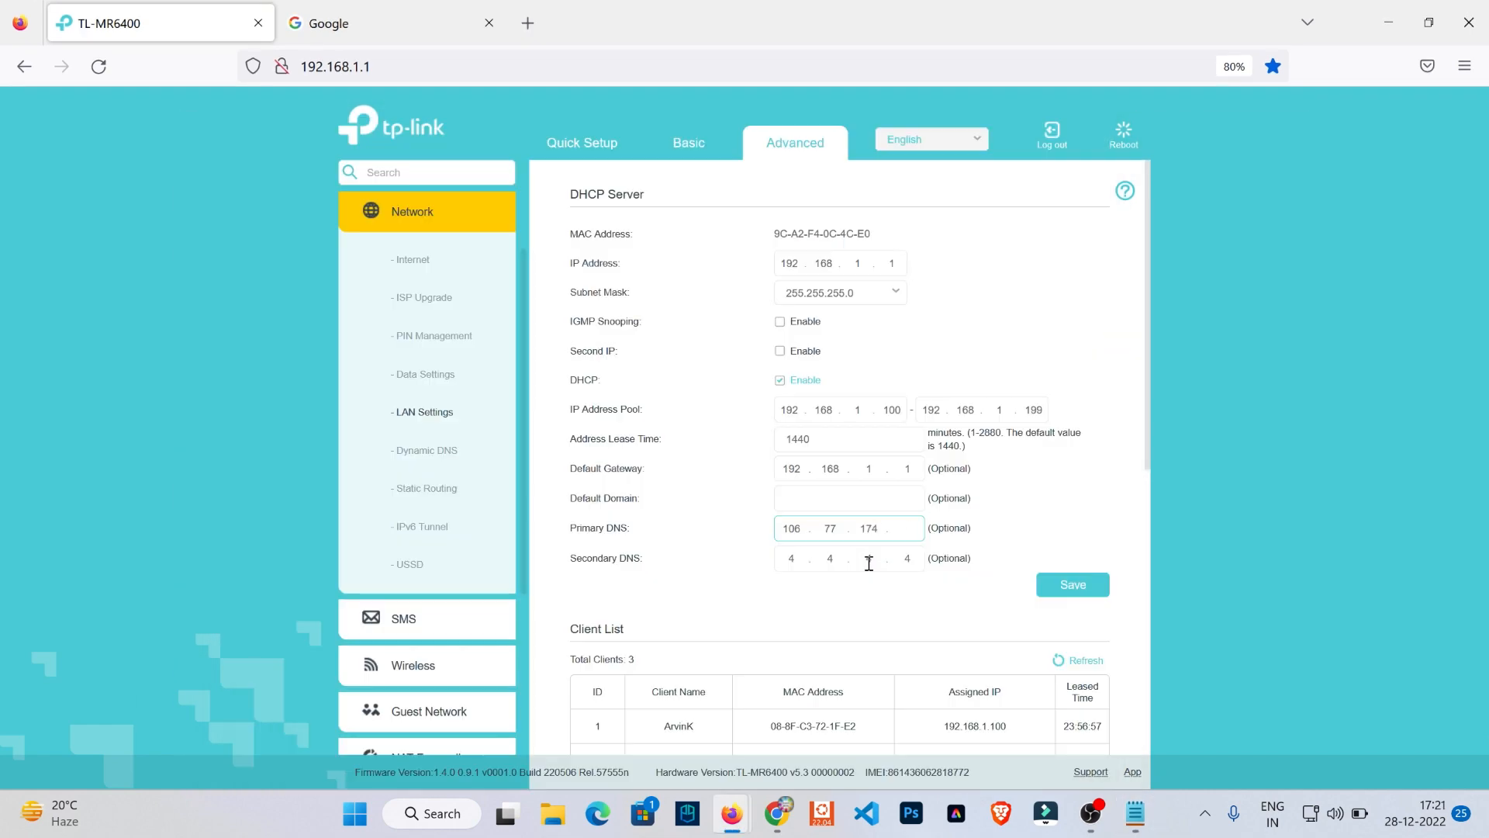
key("alt+Tab")
key("alt+Tab")
type("194")
- Set the DHCP server's Secondary DNS to 8.8.8.8 and save the LAN settings
left_click(912, 560)
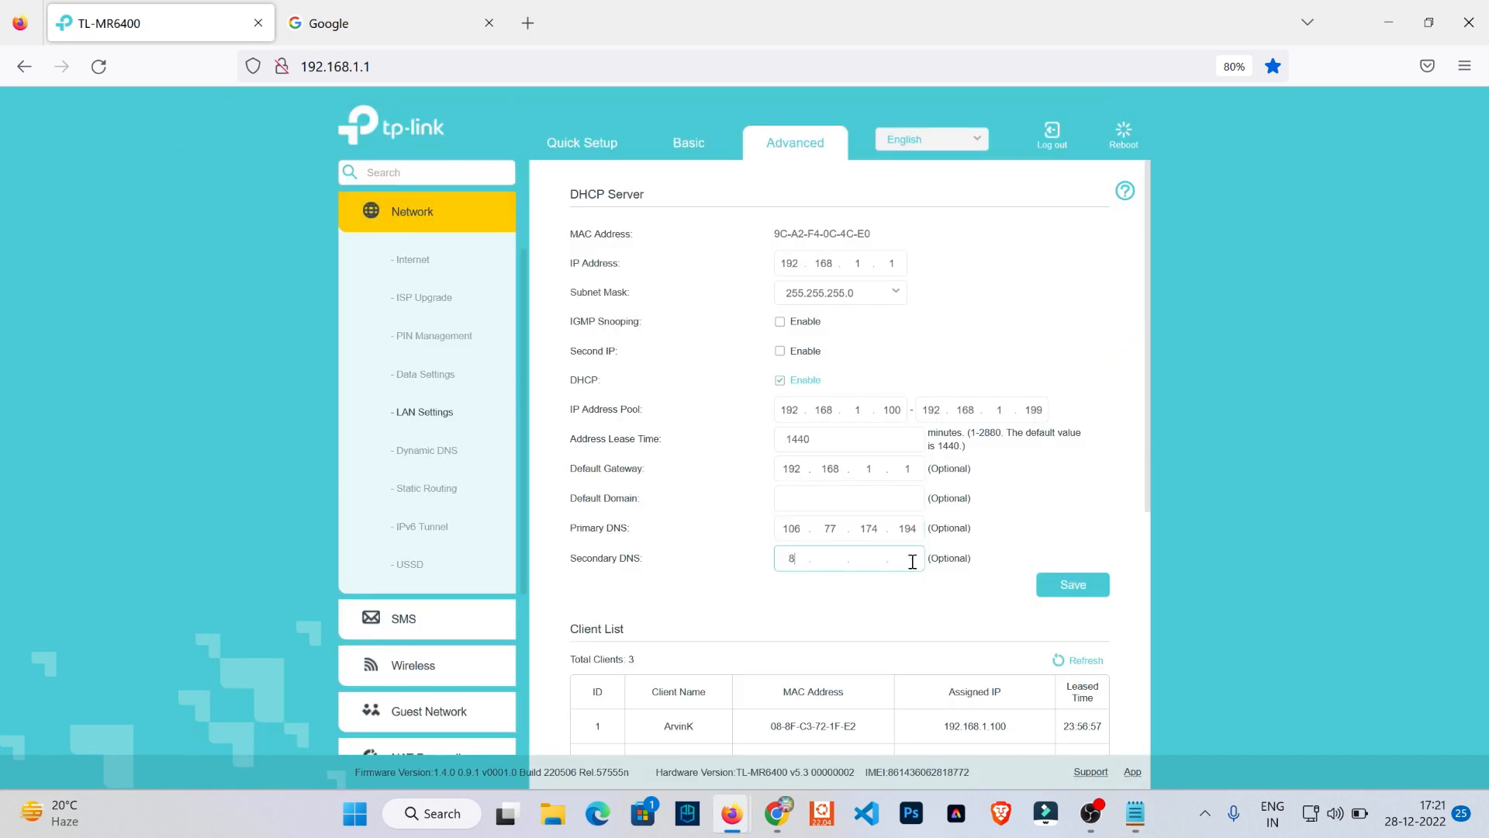
type("8.8.8.8")
left_click(1075, 589)
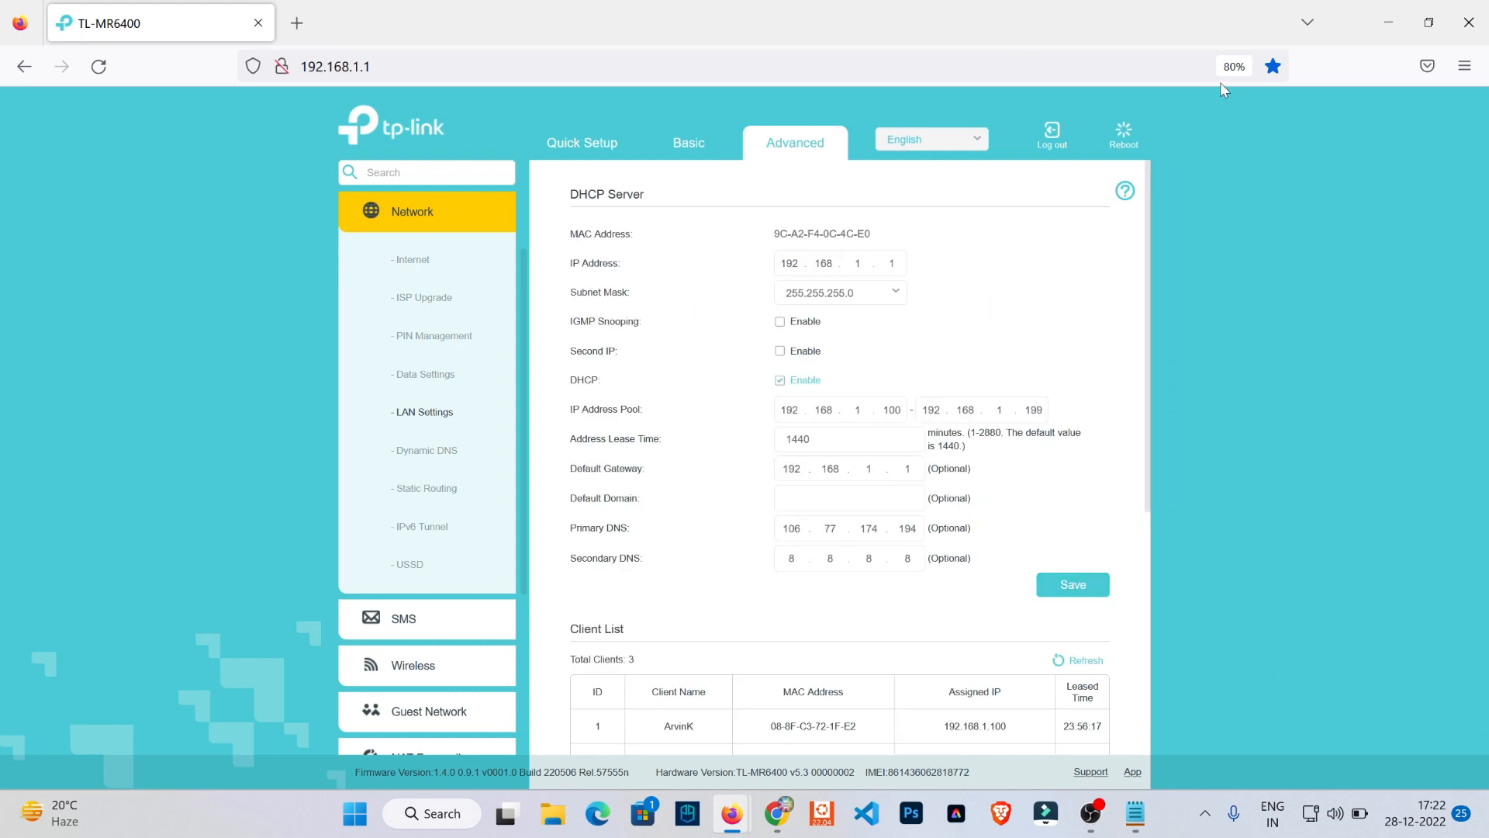
- Load google.com in a new browser tab to check connectivity, and open the router's advanced Status page to examine the connection details
key("ctrl+t")
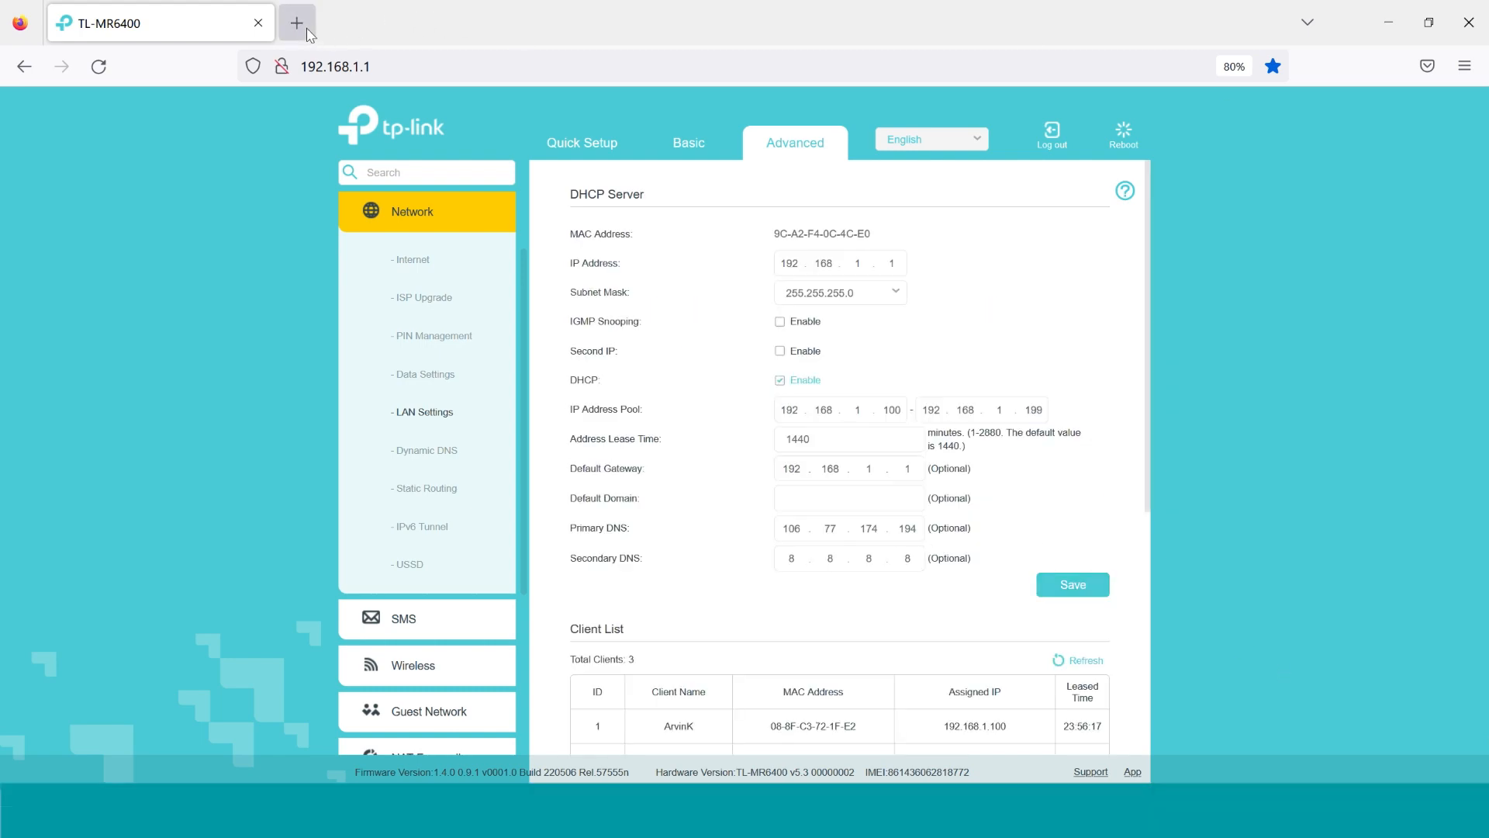
type("goo")
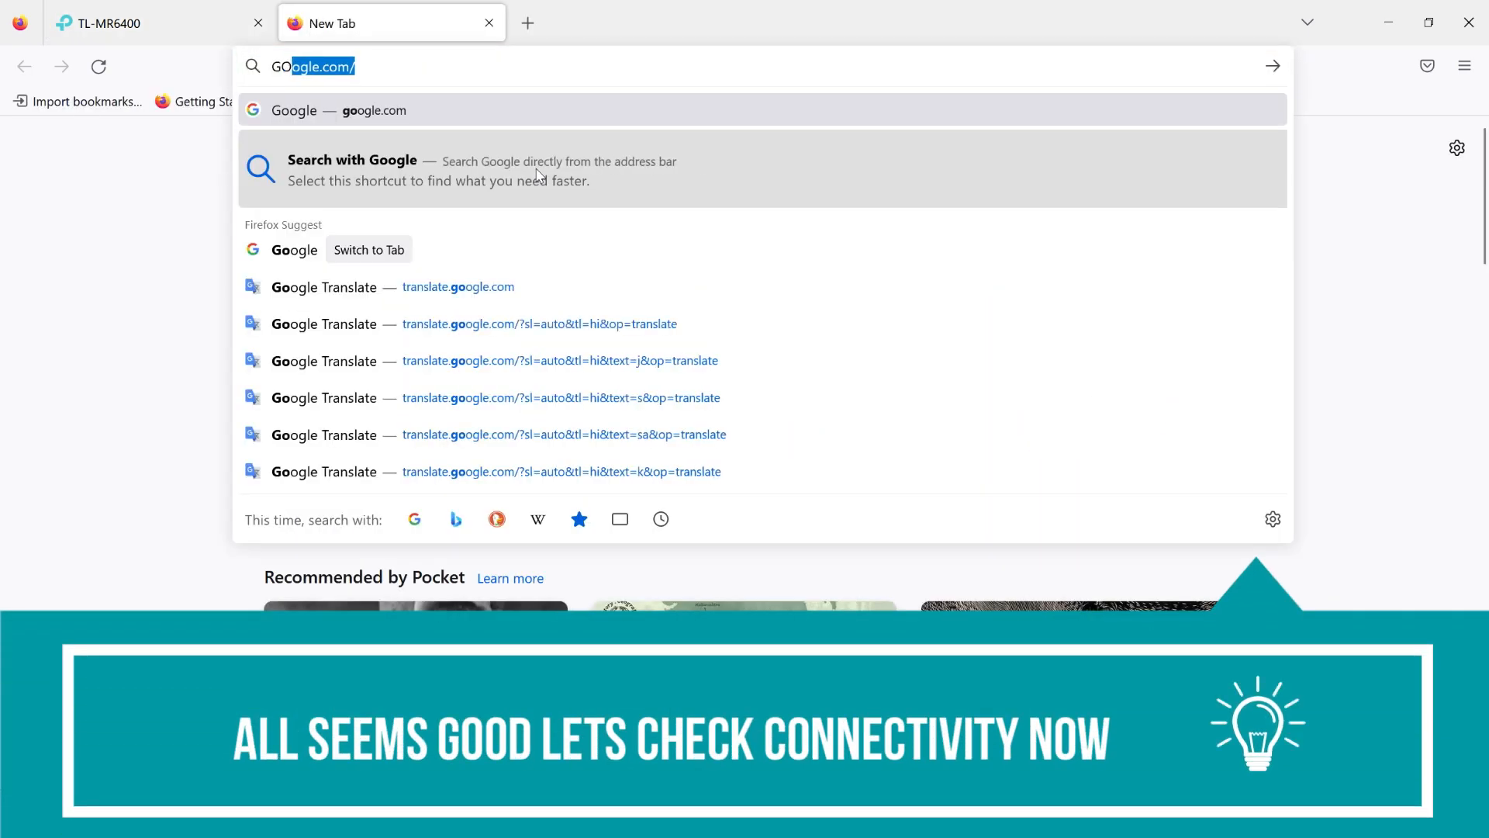
key("Return")
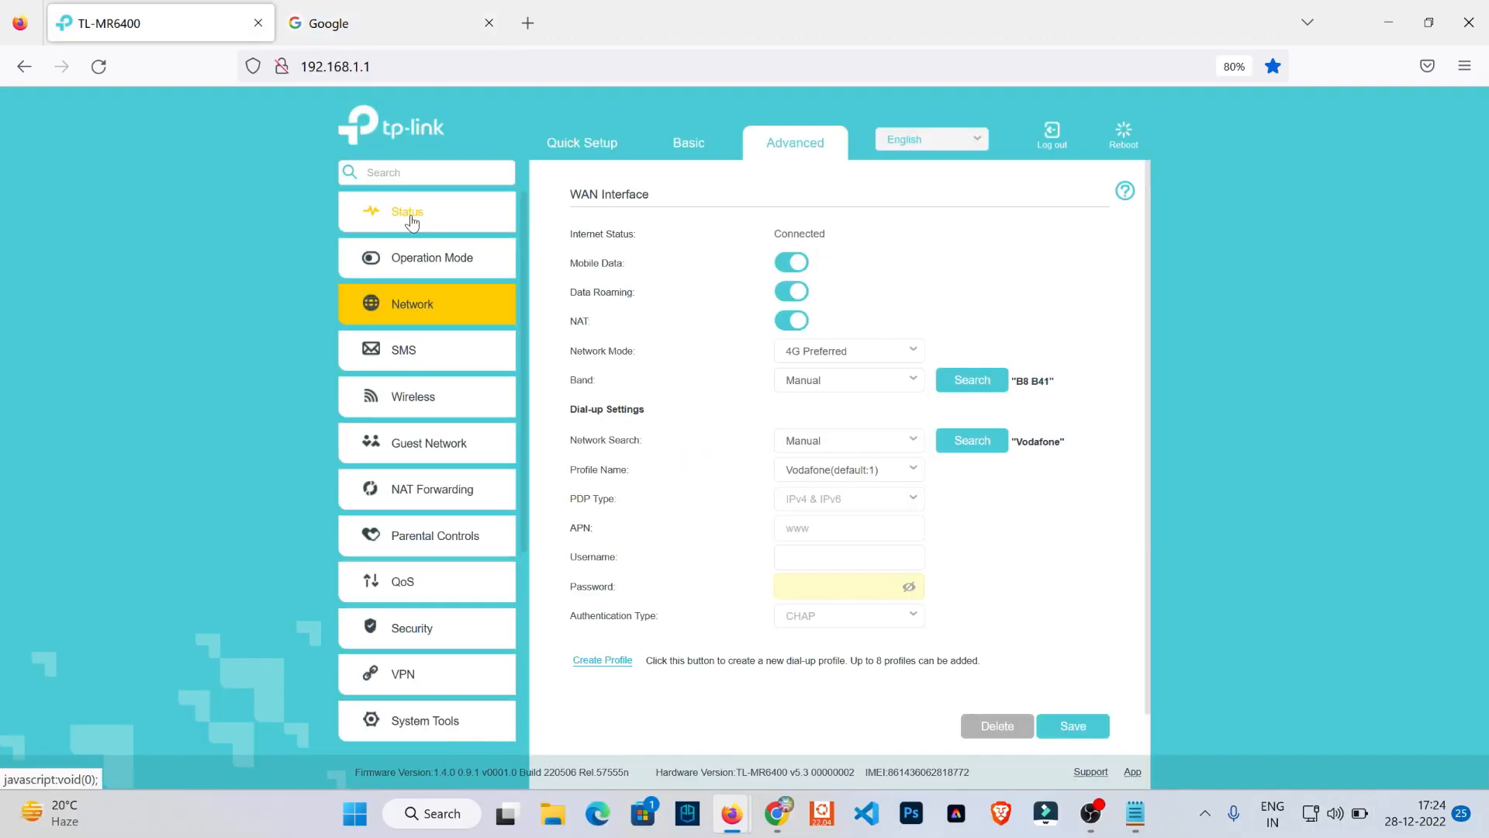
left_click(410, 219)
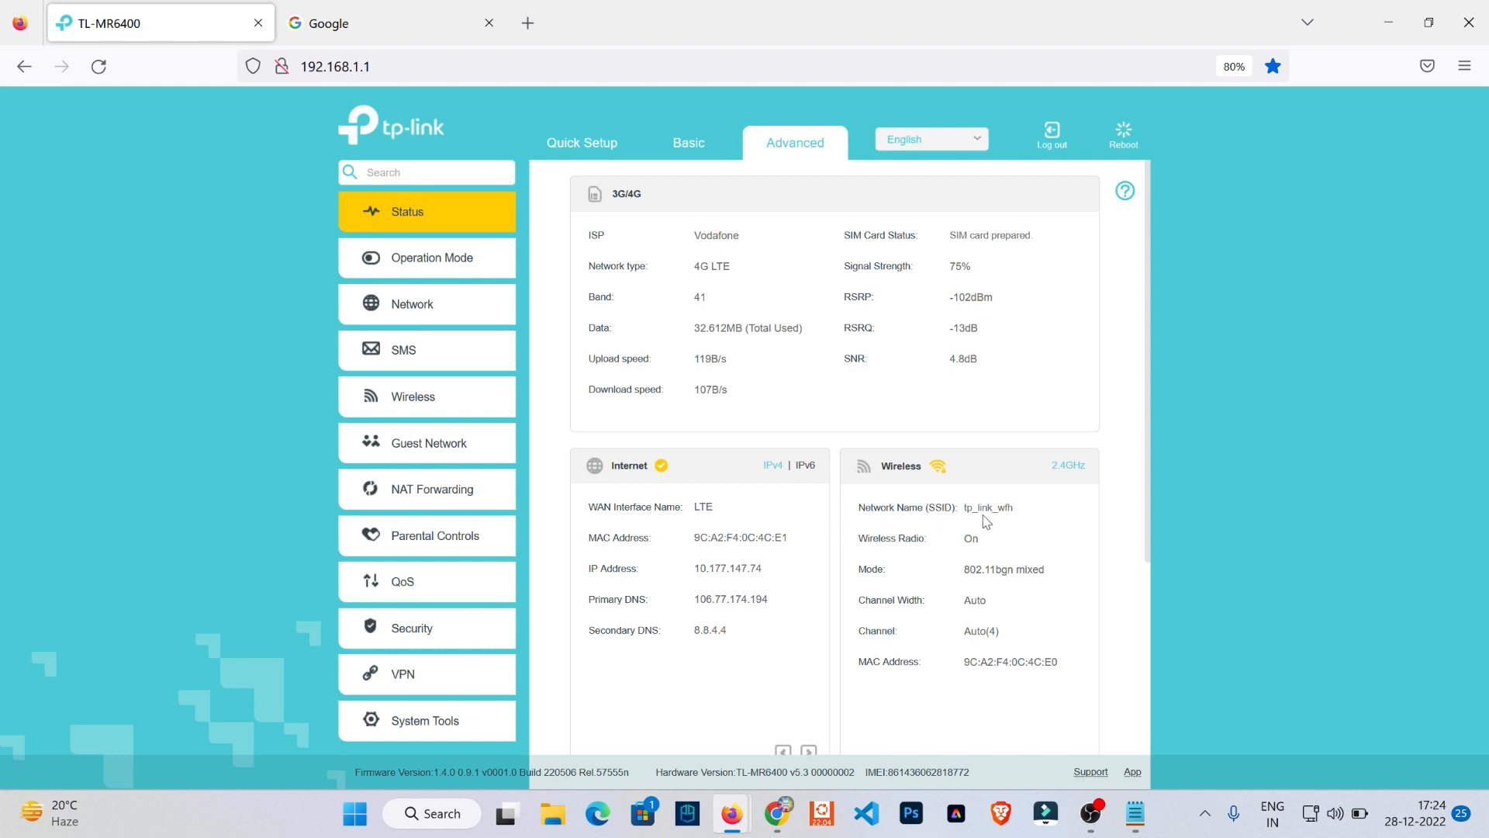
- Search Google for "speed test" and run the Fast.com internet speed test
left_click(388, 11)
type("spe")
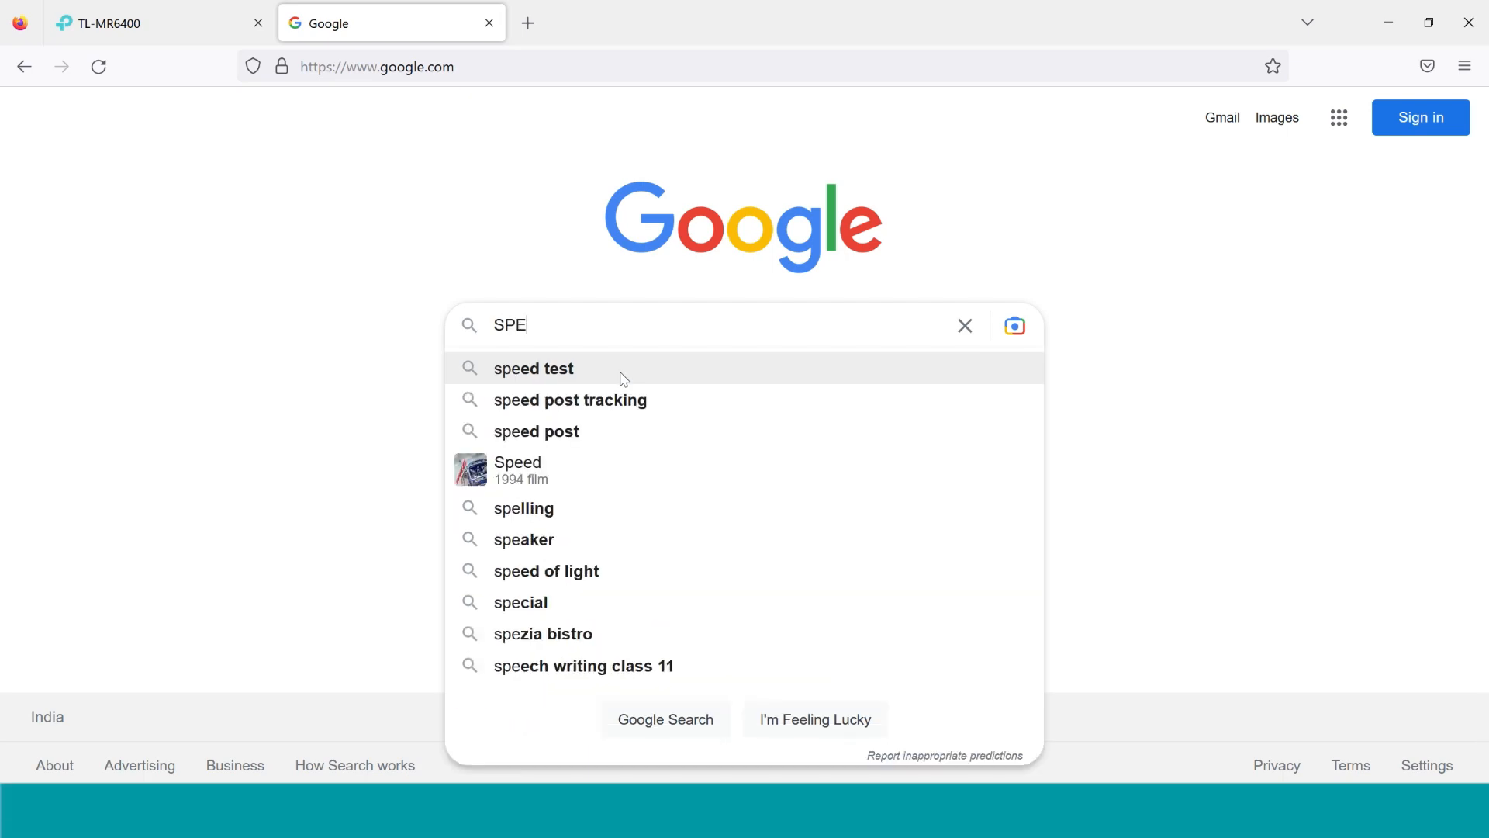
left_click(623, 371)
scroll(538, 538, "down", 7)
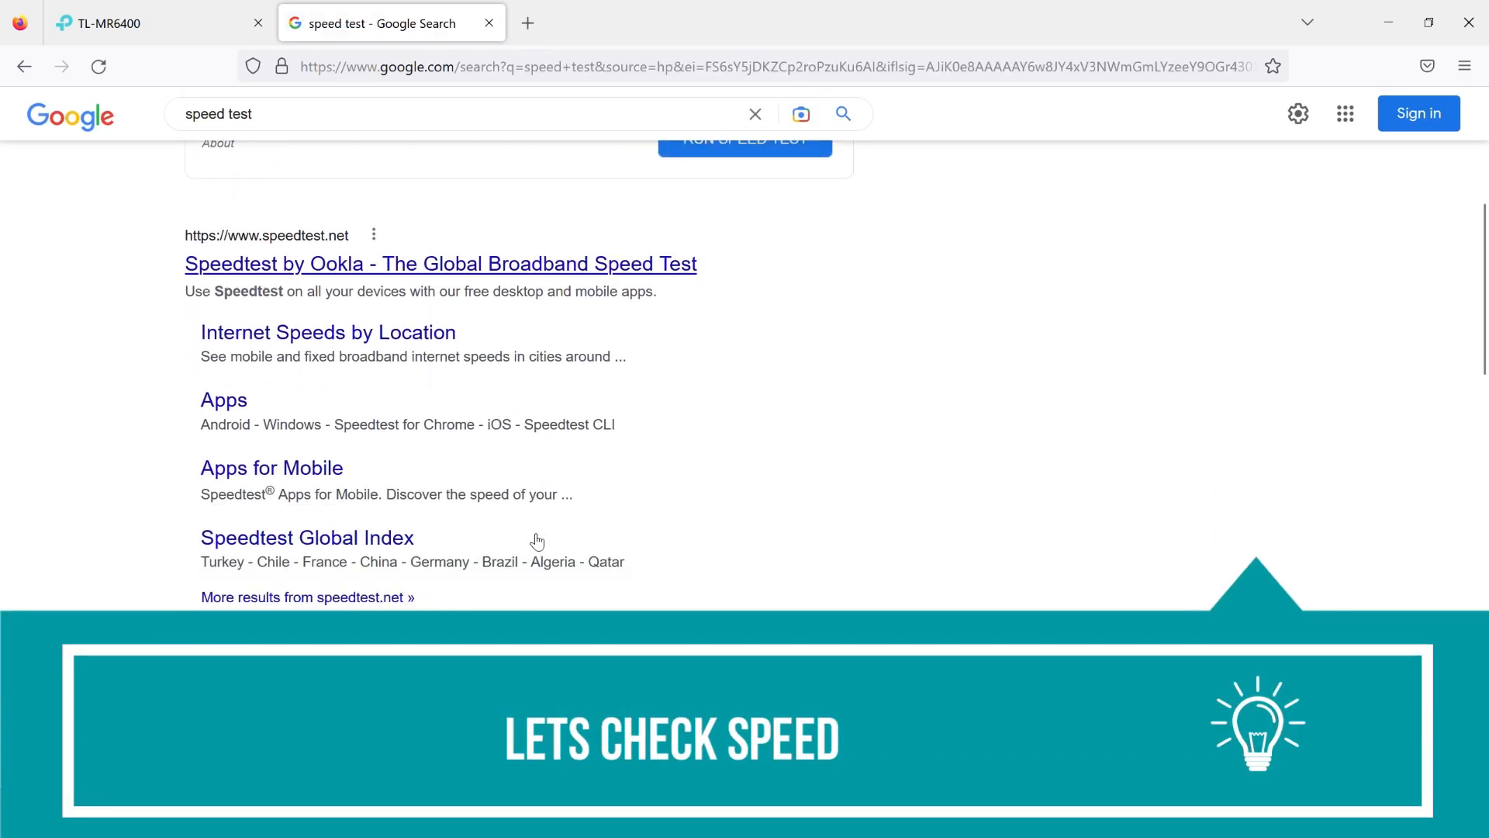
left_click(326, 583)
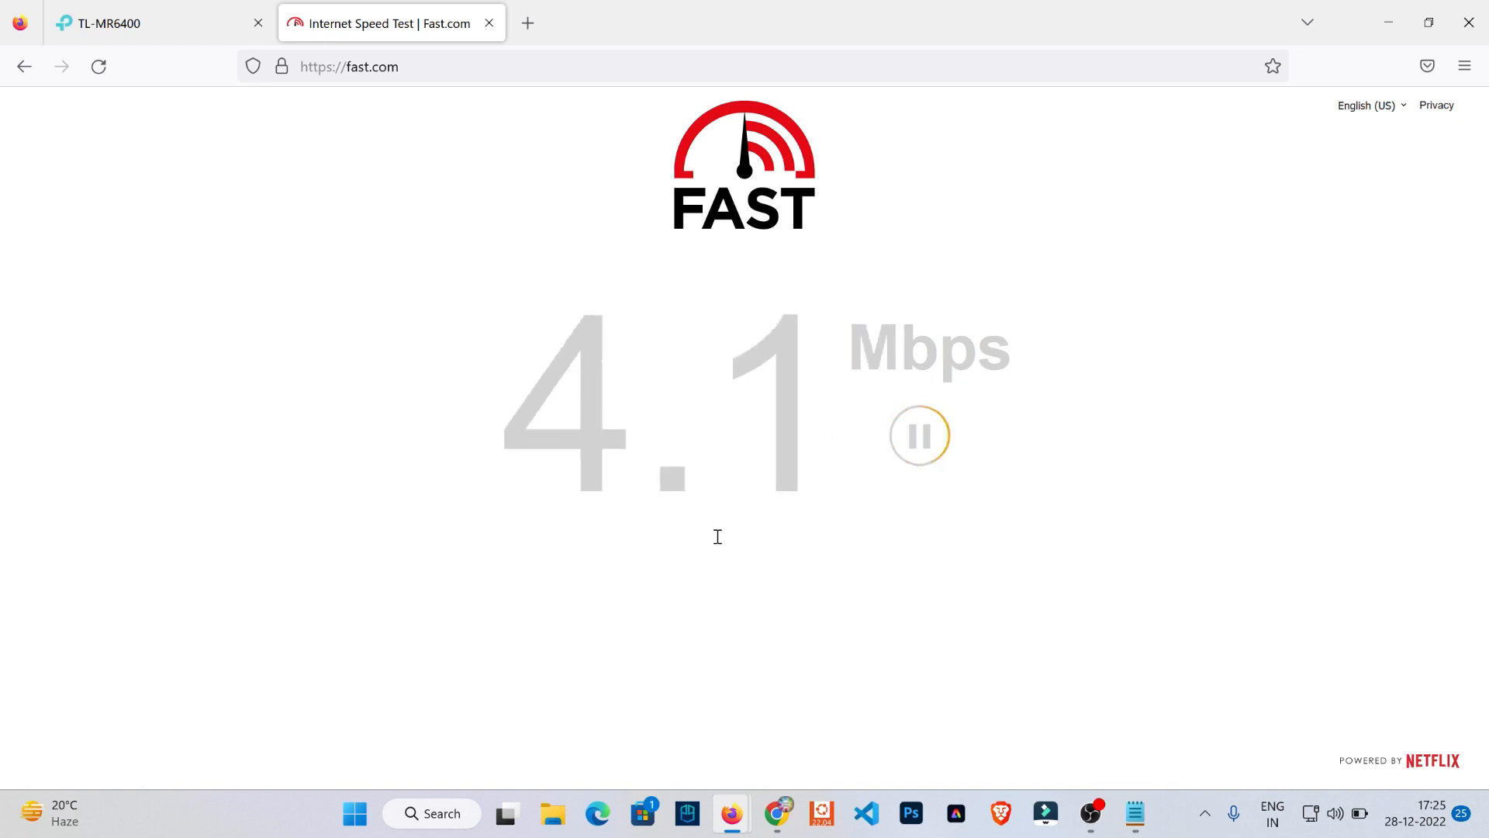
- Load YouTube in a new browser tab and once more in a fresh tab to check how quickly it loads
left_click(527, 23)
type("youtube.com/")
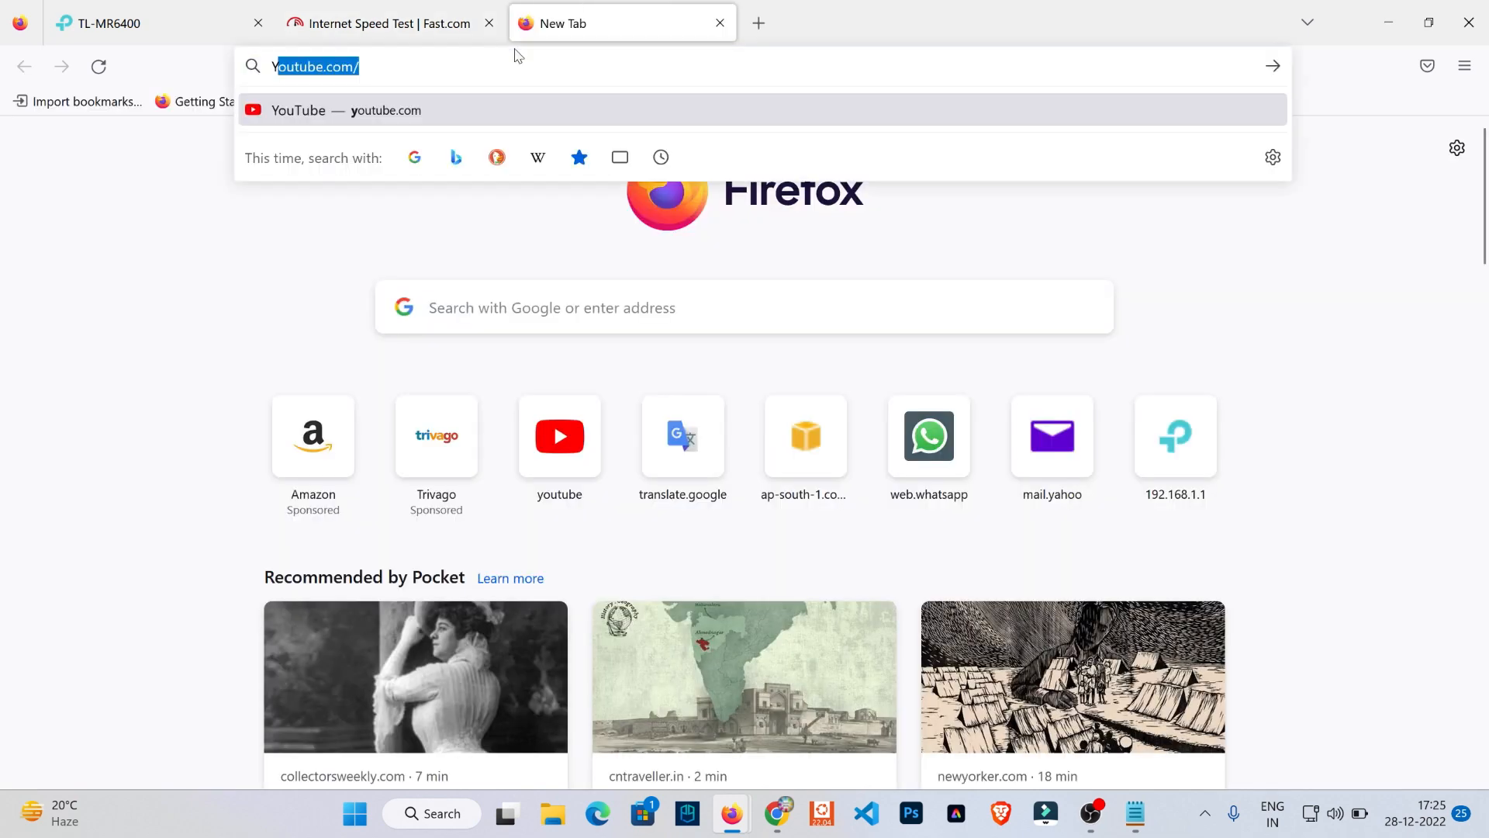
key("Return")
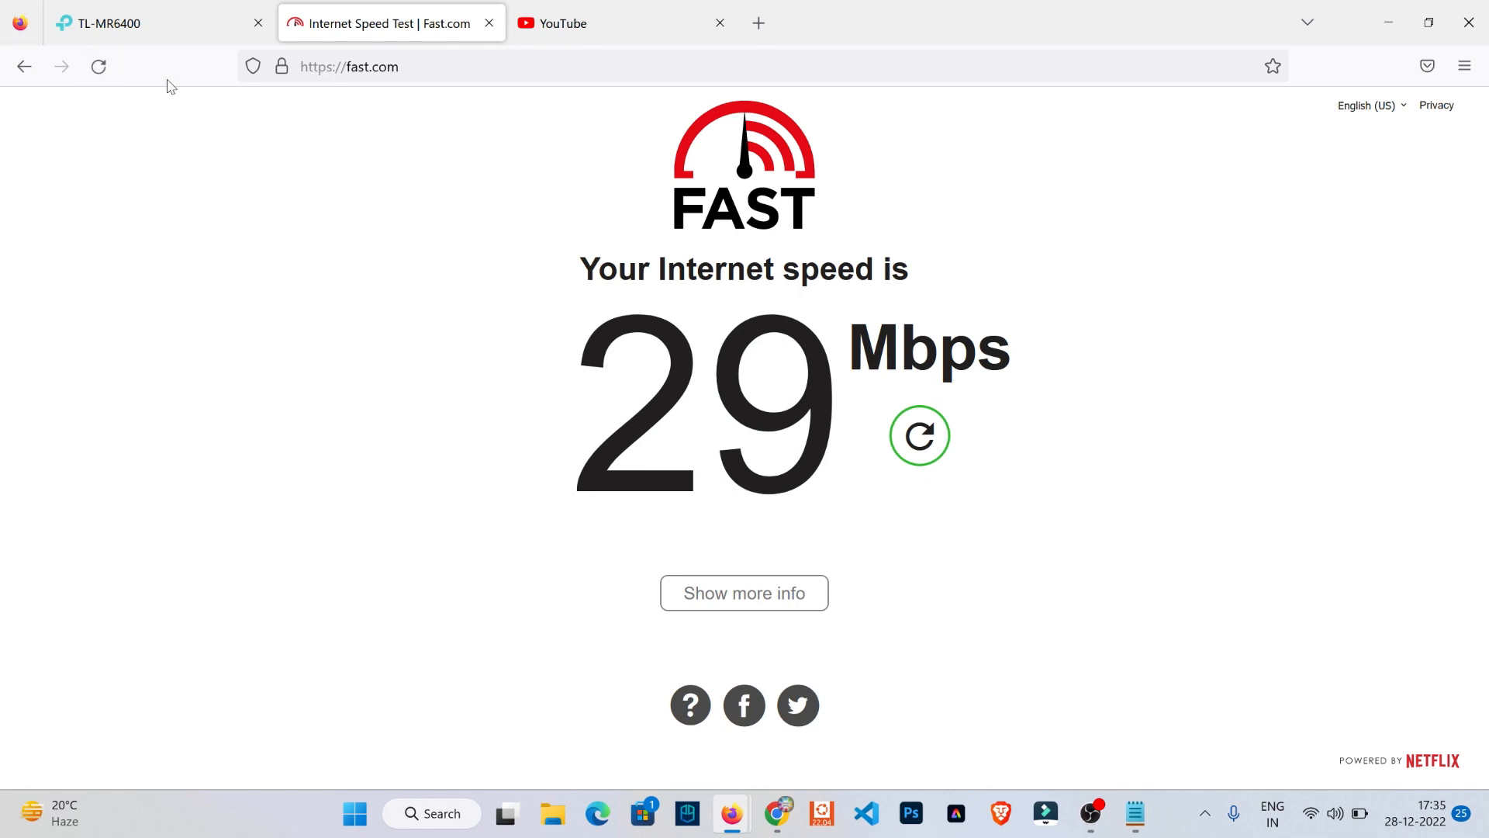
left_click(508, 6)
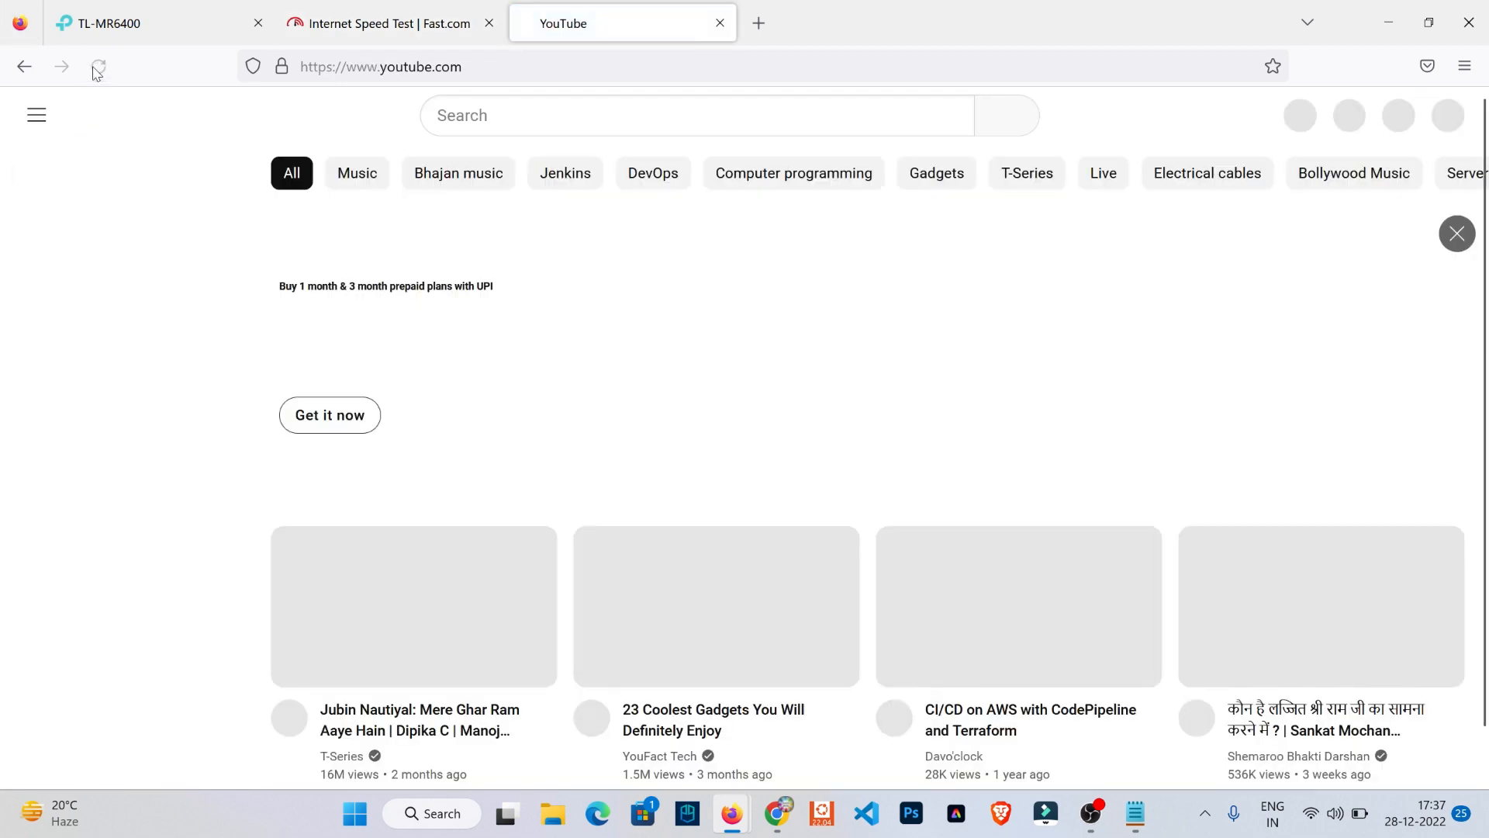
left_click(759, 23)
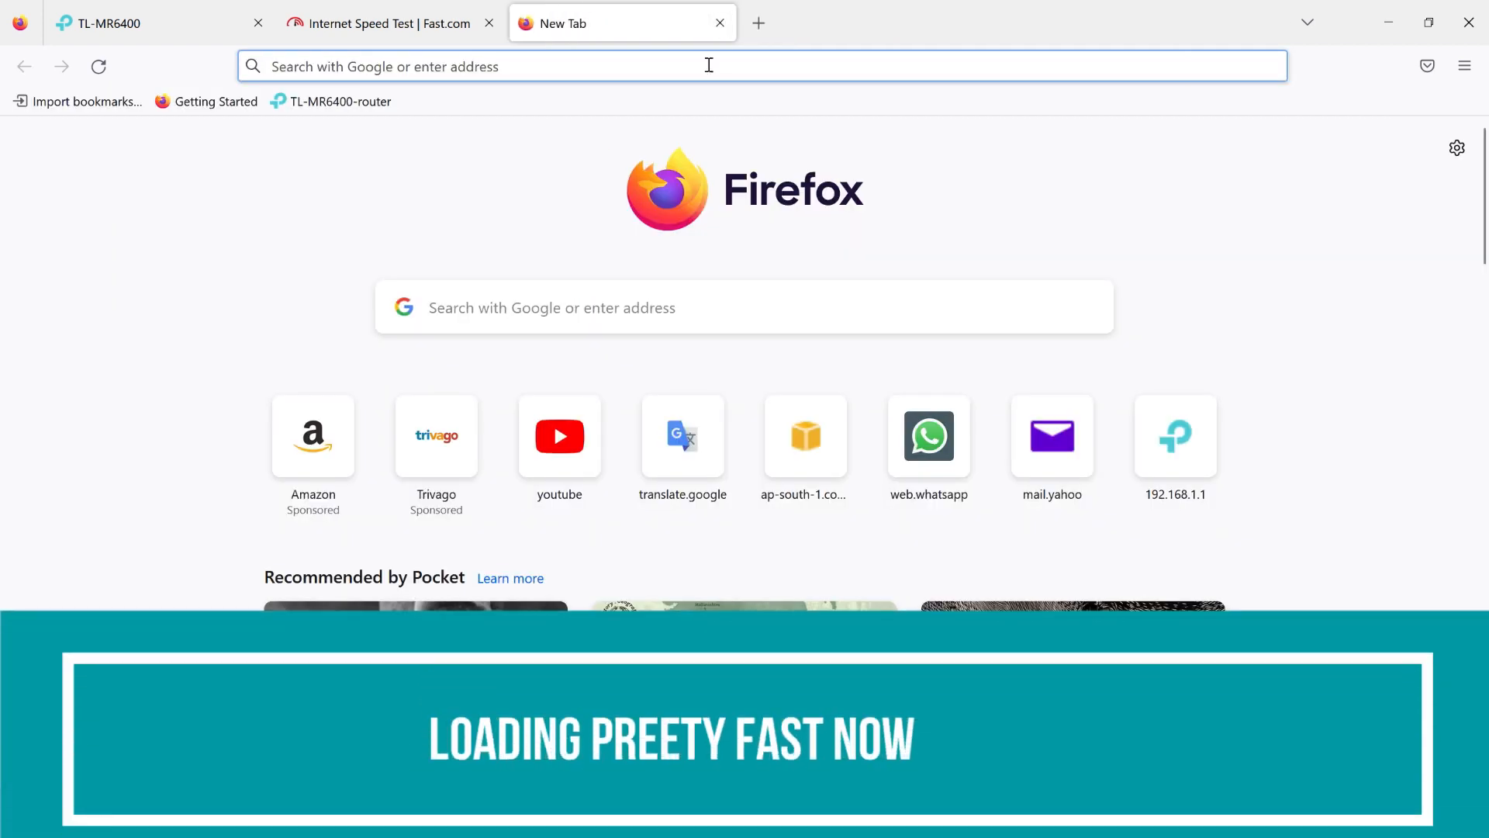
type("y")
key("Return")
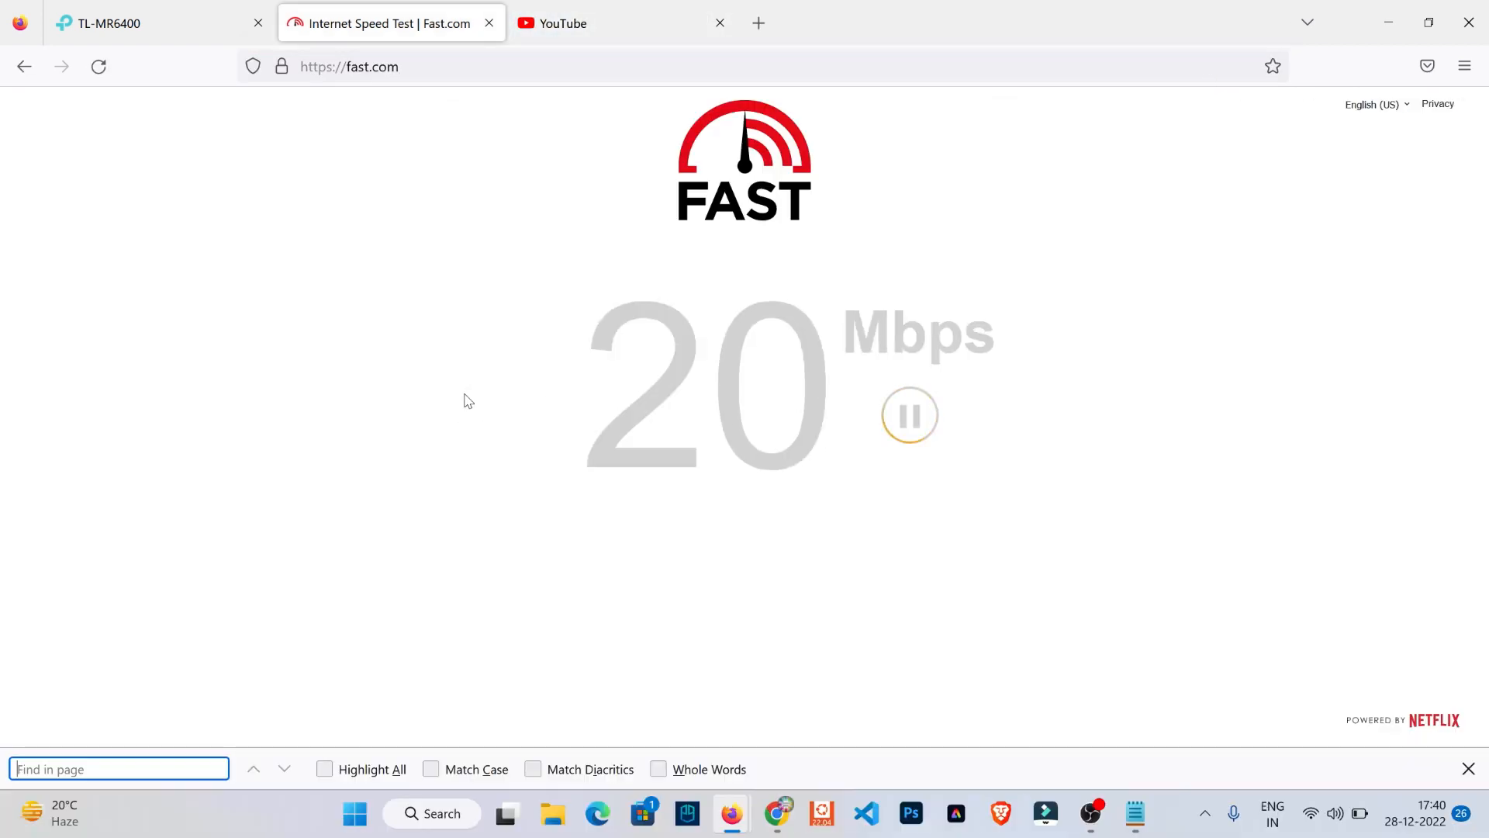
key("F6")
type("67y")
key("Down")
type("8")
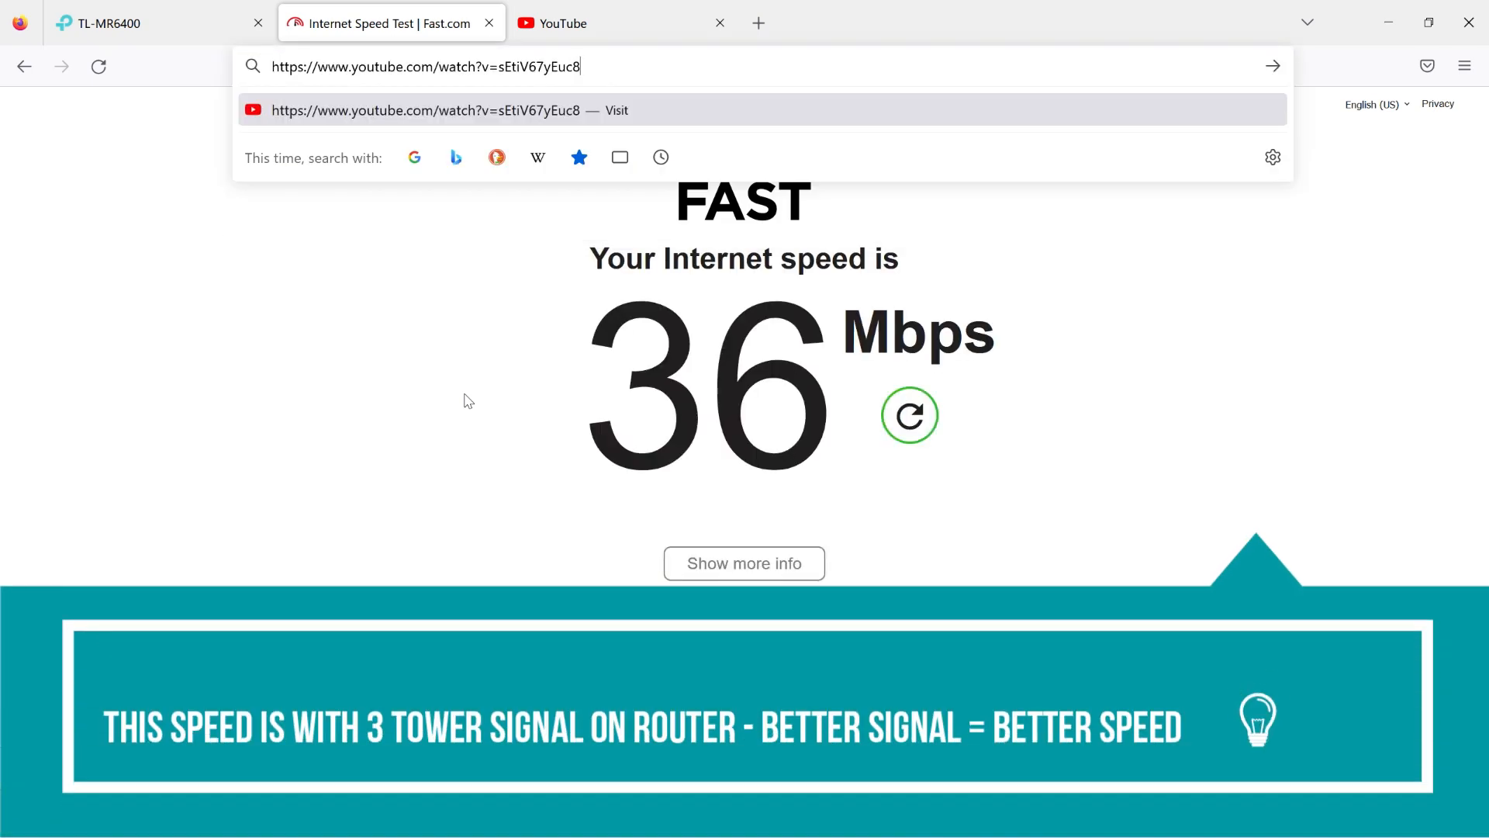
left_click(316, 259)
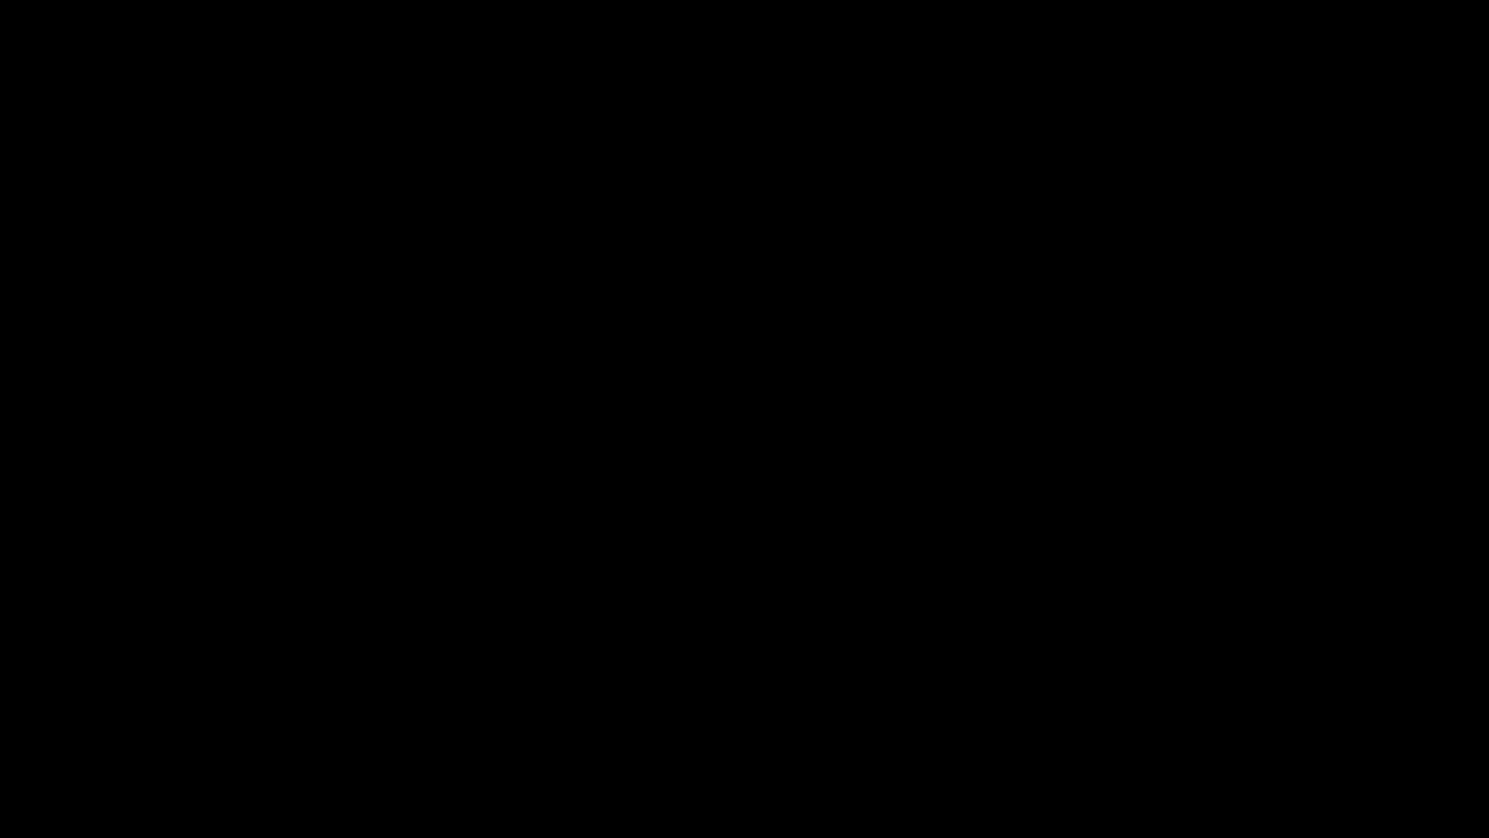